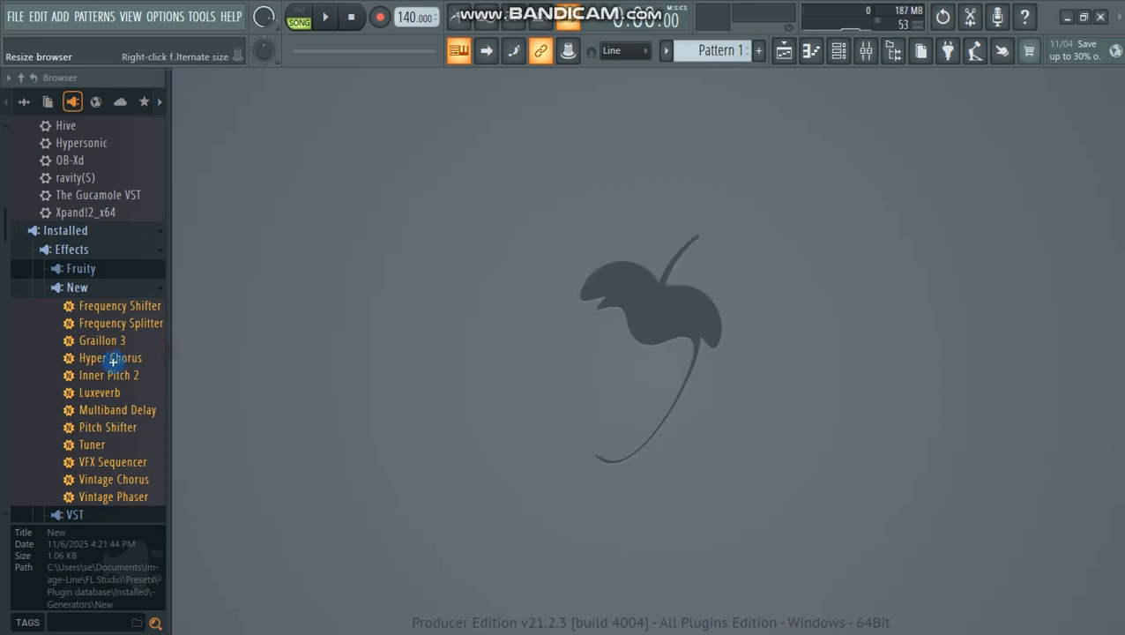
Start a new project from the Minimal Empty template without saving changes to the untitled project.
{"action": "left_click_drag", "start_coordinate": [74, 365], "coordinate": [168, 359]}
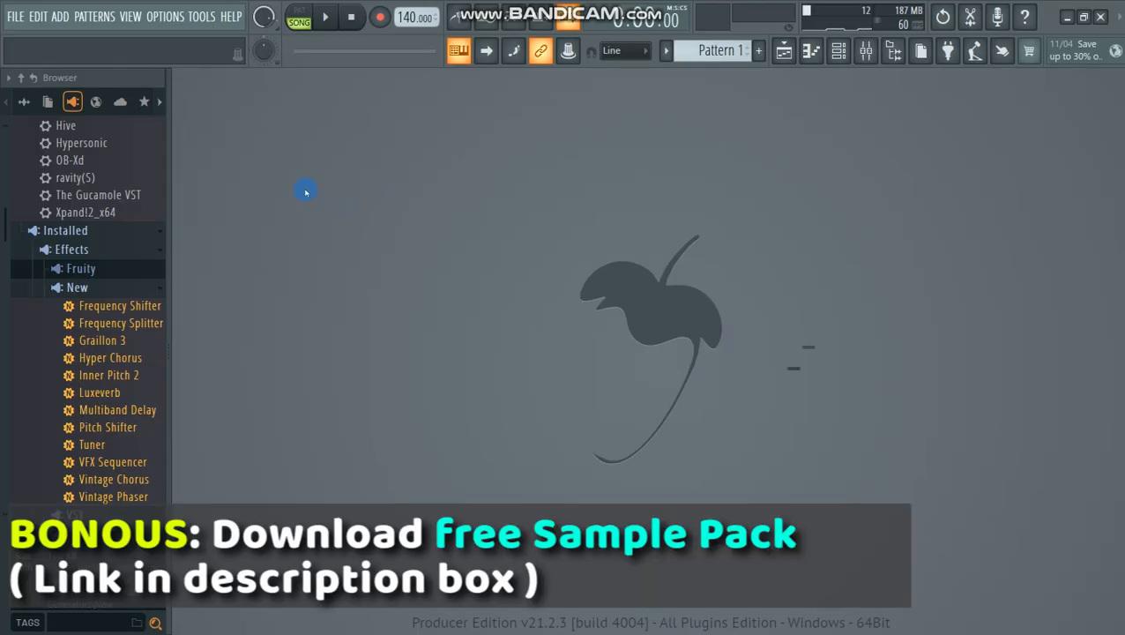
{"action": "left_click", "coordinate": [15, 16]}
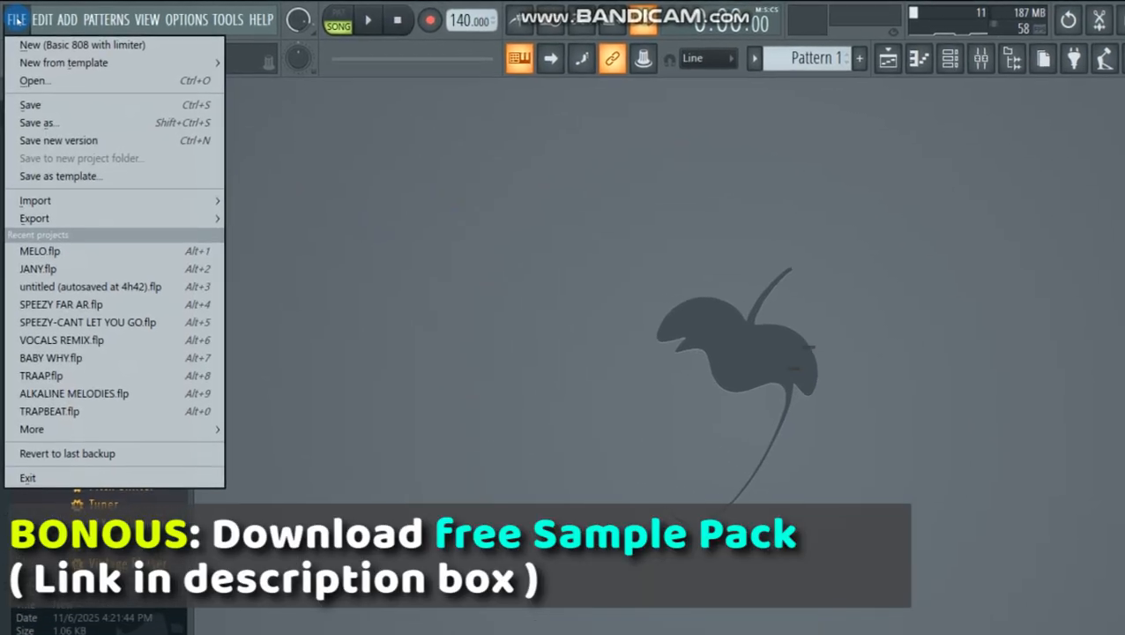
{"action": "mouse_move", "coordinate": [30, 66]}
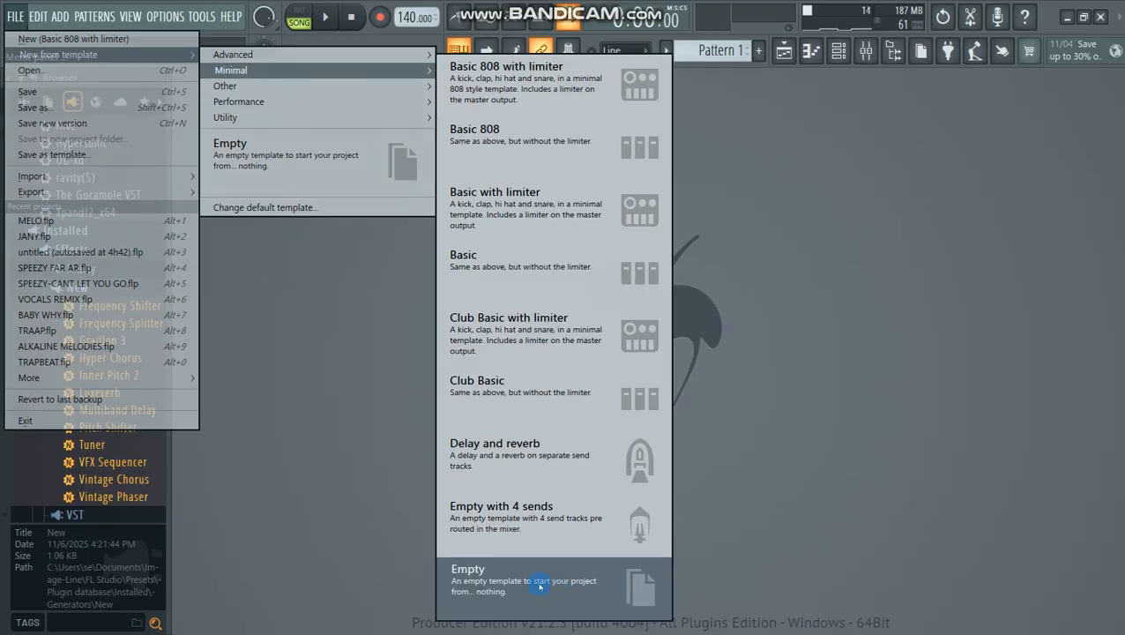
{"action": "left_click", "coordinate": [540, 587]}
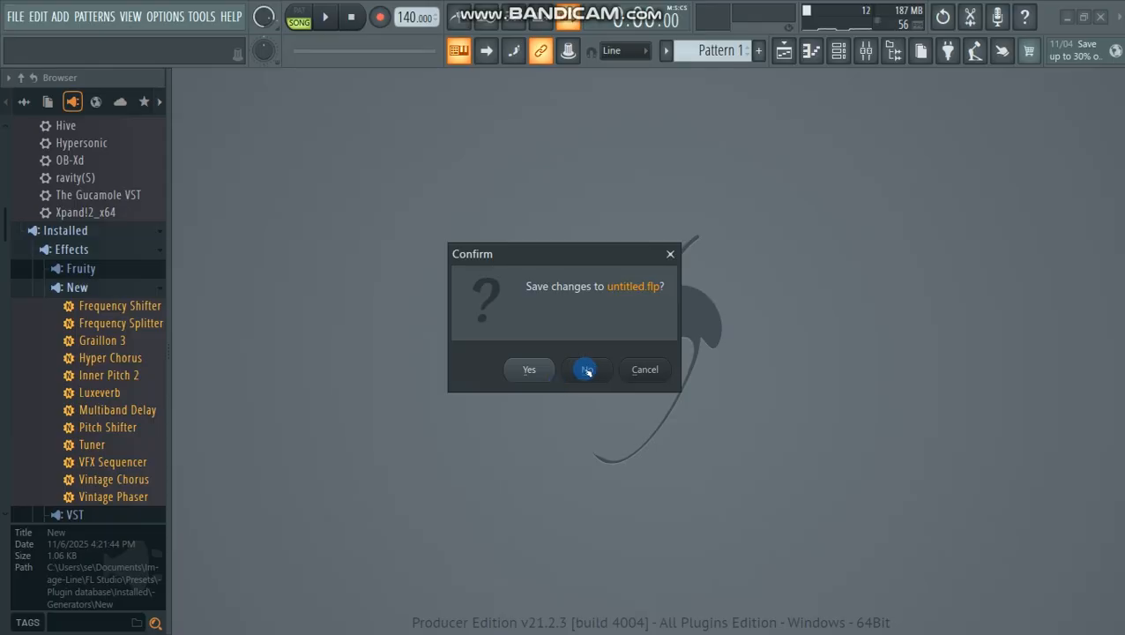
{"action": "left_click", "coordinate": [587, 370]}
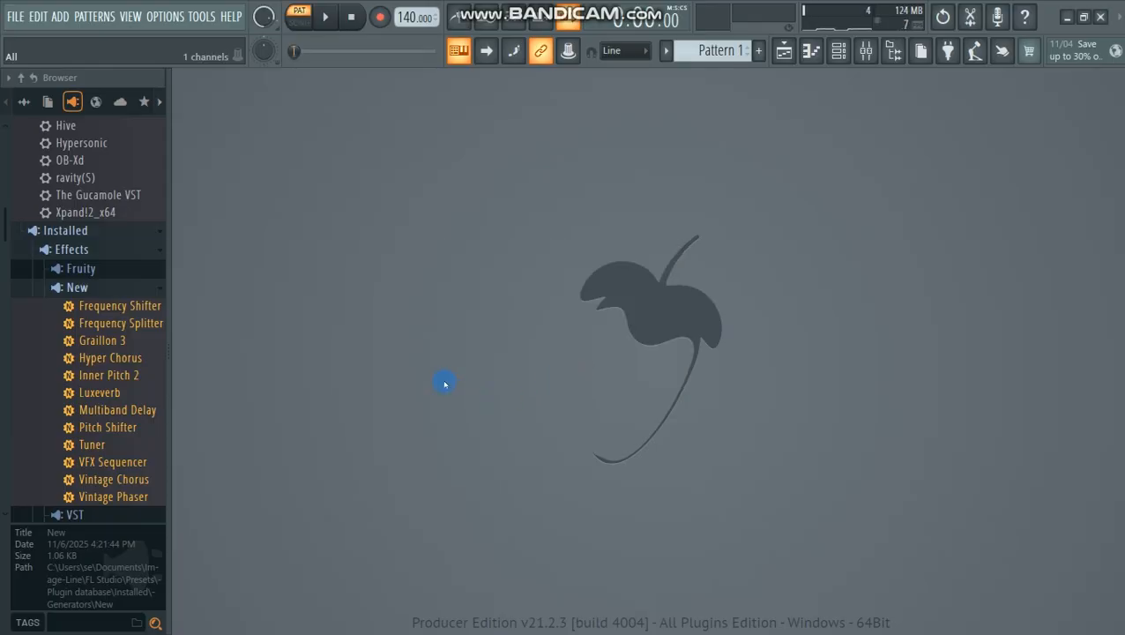
Show the channel rack and reposition it near the upper middle of the workspace.
{"action": "left_click", "coordinate": [827, 62]}
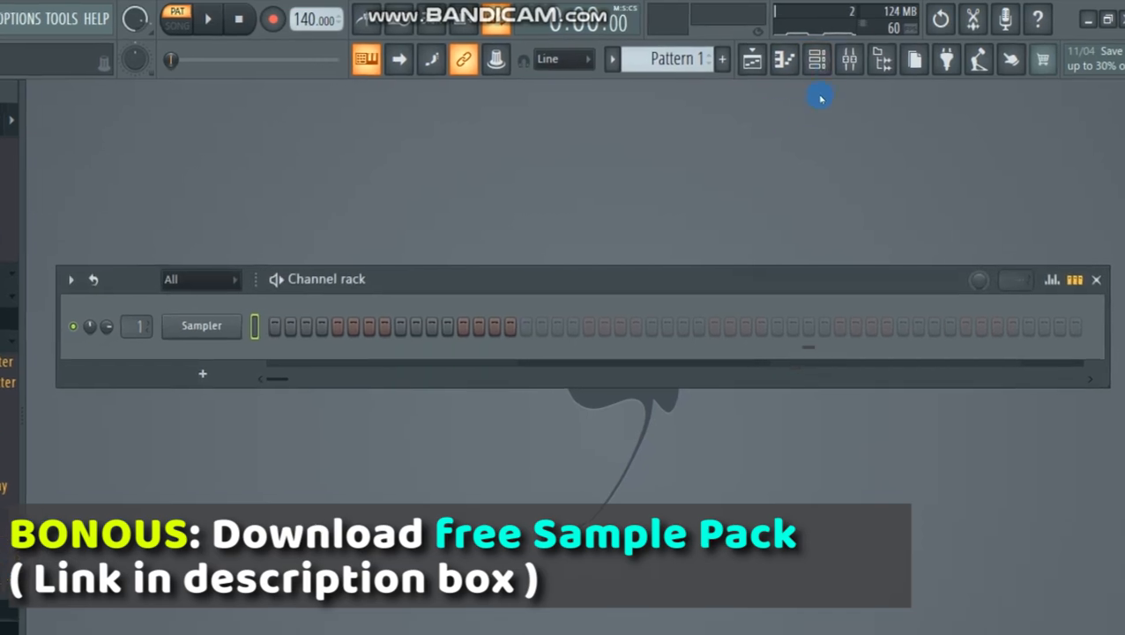
{"action": "left_click_drag", "start_coordinate": [774, 292], "coordinate": [756, 241]}
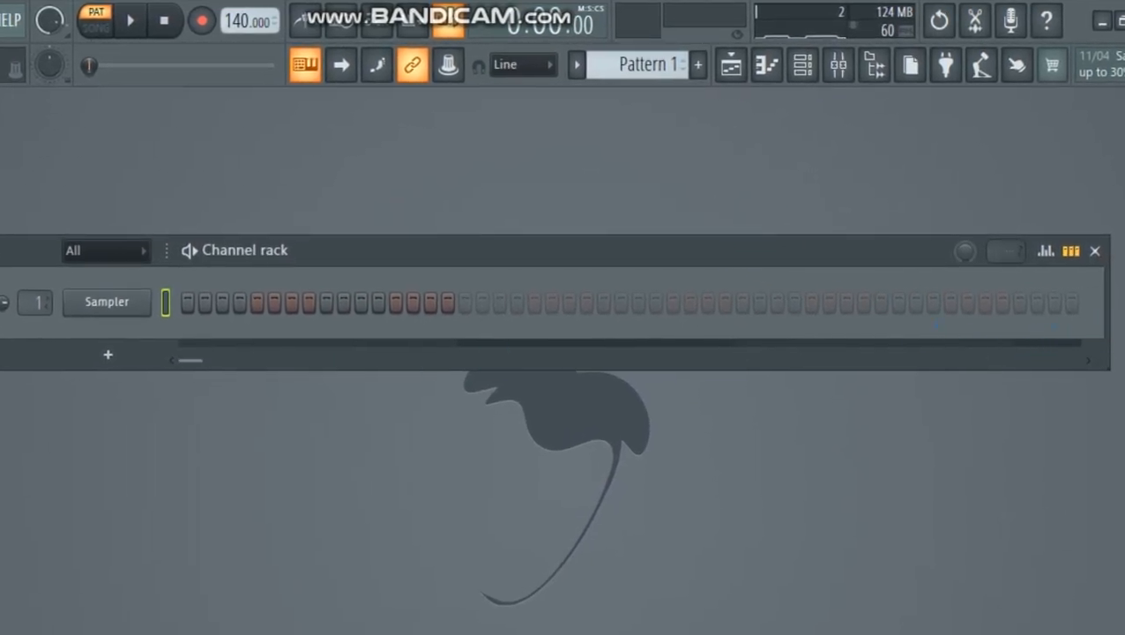
{"action": "left_click_drag", "start_coordinate": [896, 300], "coordinate": [753, 238]}
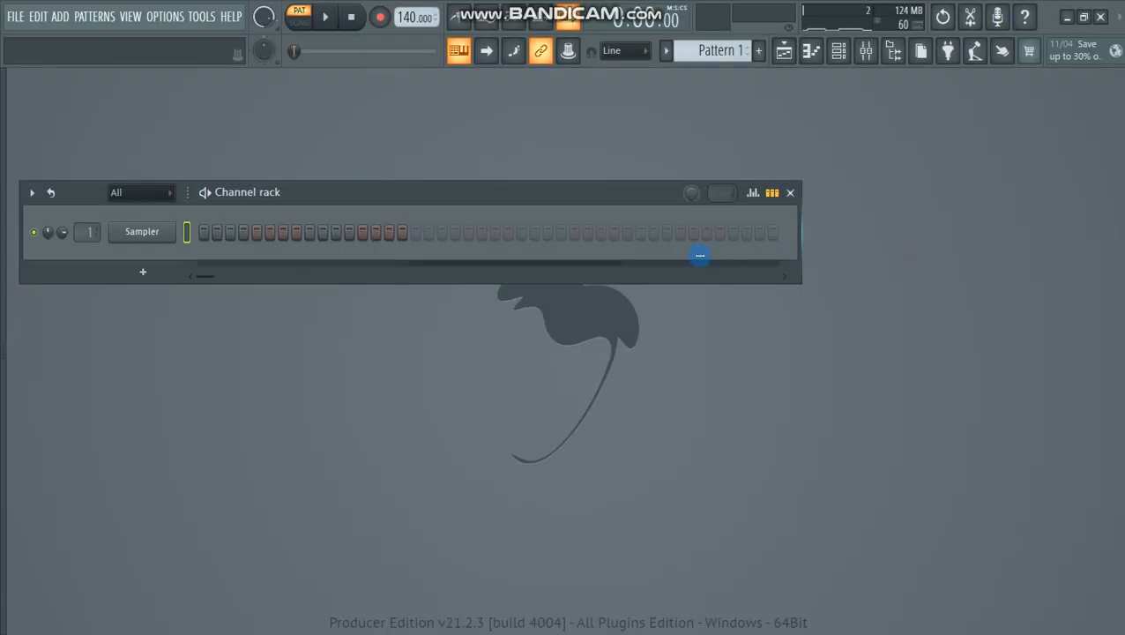
{"action": "left_click_drag", "start_coordinate": [416, 195], "coordinate": [569, 209]}
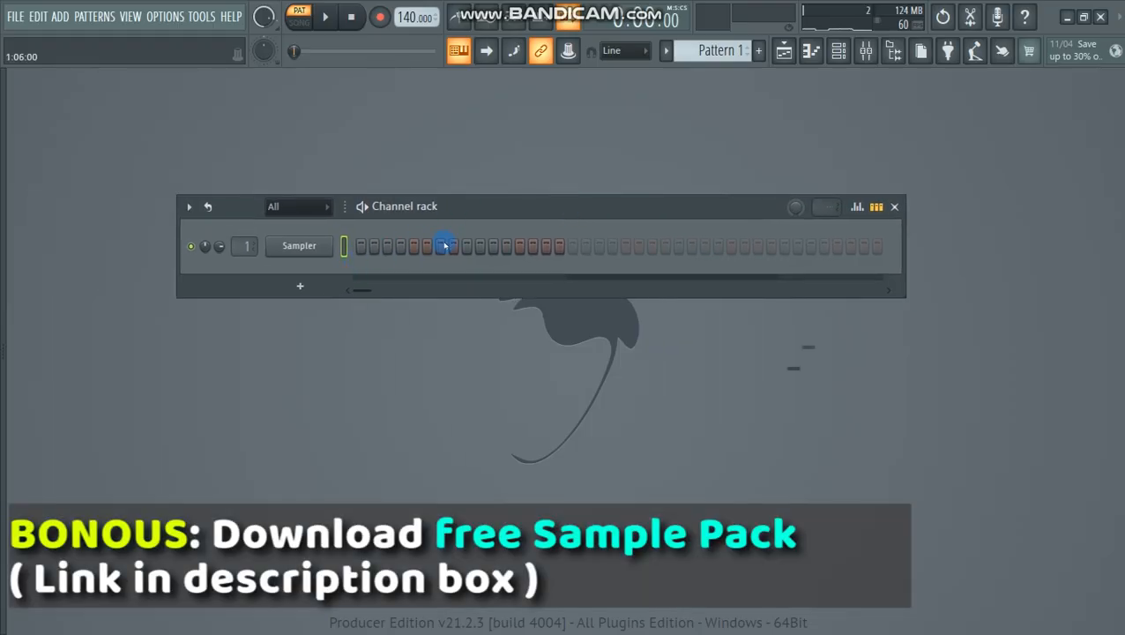
{"action": "left_click_drag", "start_coordinate": [498, 214], "coordinate": [488, 218]}
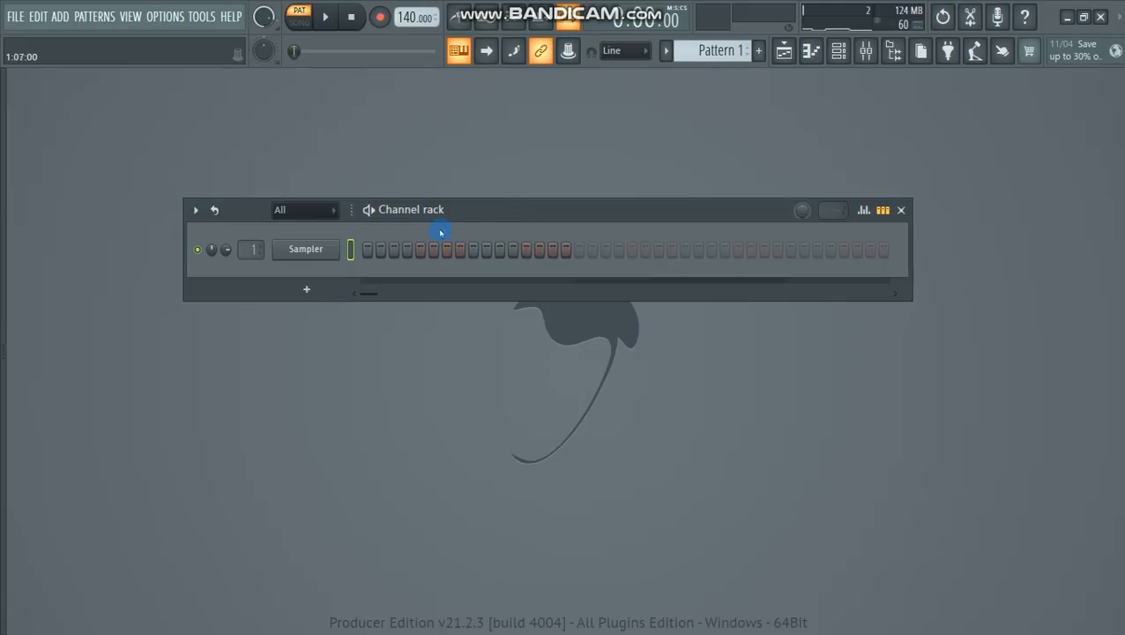
Restore the collapsed browser's width, switch it to all content and locate the Speezy-HI HATZS folder.
{"action": "left_click_drag", "start_coordinate": [3, 345], "coordinate": [166, 346]}
{"action": "left_click", "coordinate": [13, 101]}
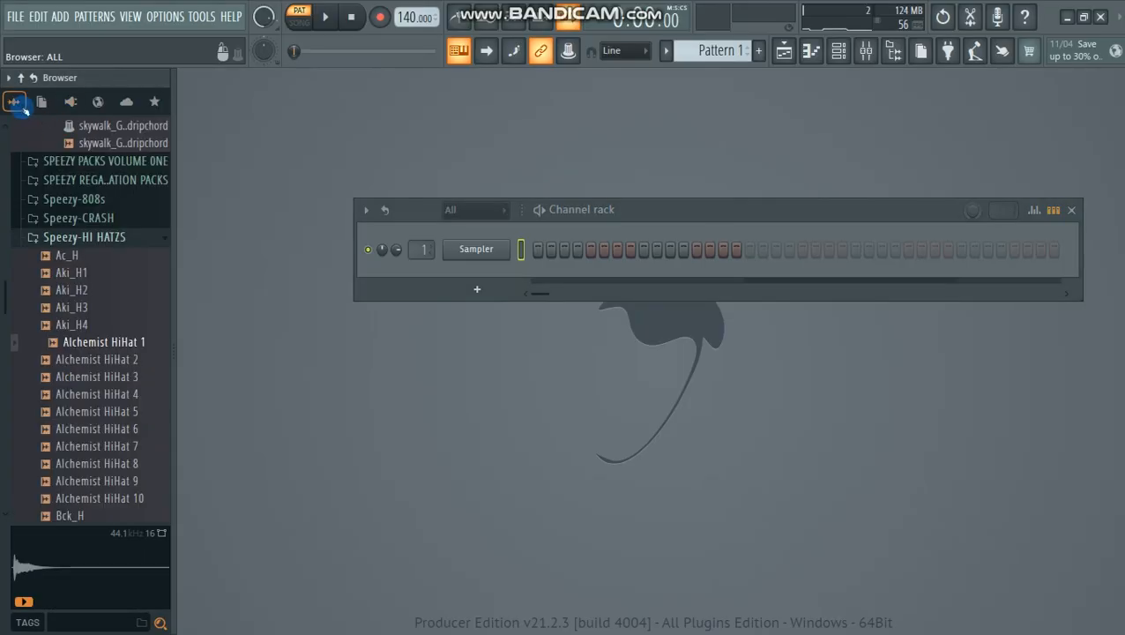
{"action": "left_click", "coordinate": [97, 277]}
{"action": "scroll", "coordinate": [94, 300], "scroll_direction": "up", "scroll_amount": 10}
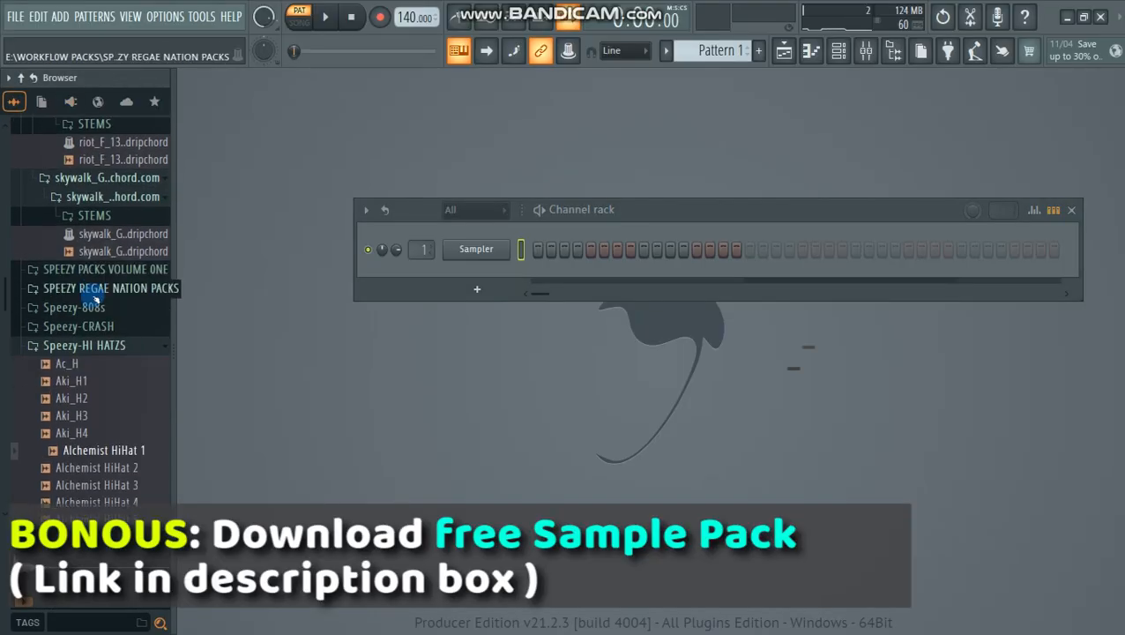
{"action": "scroll", "coordinate": [95, 300], "scroll_direction": "down", "scroll_amount": 10}
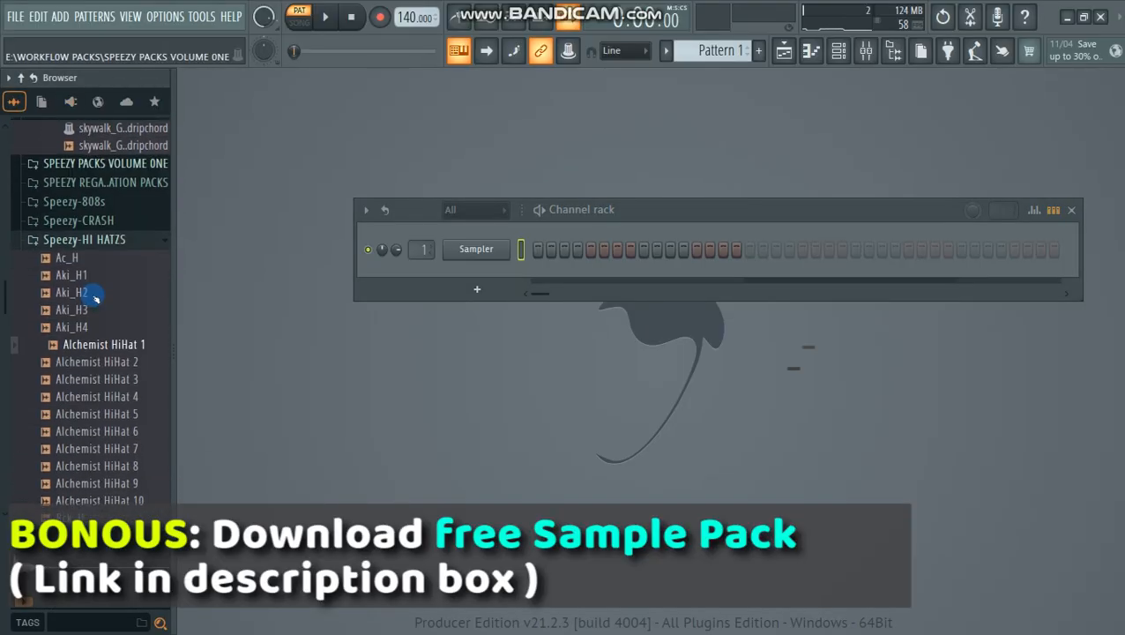
Audition the hi-hat samples in the Speezy-HI HATZS folder, from the BWB THE WAVE HAT series down to Pm_H2.
{"action": "key", "text": "Down"}
{"action": "key", "text": "Down"}
{"action": "key", "text": "Down"}
{"action": "key", "text": "Down"}
{"action": "key", "text": "Down"}
{"action": "key", "text": "Down"}
{"action": "key", "text": "Down"}
{"action": "key", "text": "Down"}
{"action": "key", "text": "Down"}
{"action": "key", "text": "Down"}
{"action": "key", "text": "Down"}
{"action": "key", "text": "Down"}
{"action": "key", "text": "Down"}
{"action": "key", "text": "Down"}
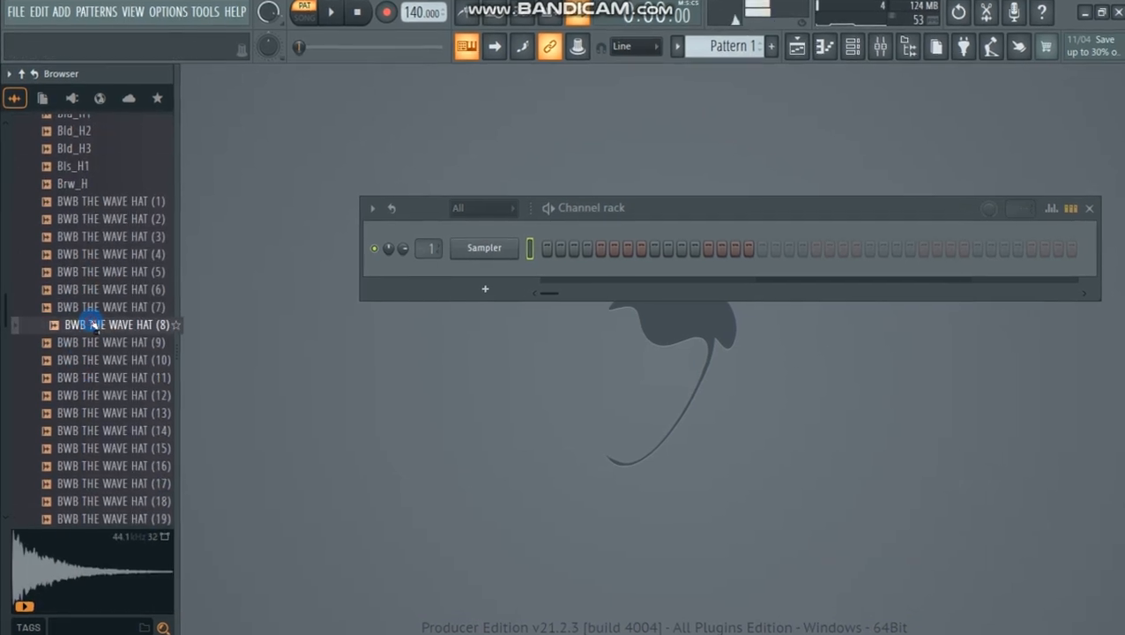
{"action": "key", "text": "Down"}
{"action": "key", "text": "Down"}
{"action": "key", "text": "Down"}
{"action": "key", "text": "Down"}
{"action": "key", "text": "Down"}
{"action": "key", "text": "Down"}
{"action": "key", "text": "Down"}
{"action": "key", "text": "Down"}
{"action": "key", "text": "Down"}
{"action": "key", "text": "Down"}
{"action": "key", "text": "Down"}
{"action": "key", "text": "Down"}
{"action": "key", "text": "Down"}
{"action": "key", "text": "Down"}
{"action": "key", "text": "Down"}
{"action": "key", "text": "Down"}
{"action": "key", "text": "Down"}
{"action": "key", "text": "Down"}
{"action": "key", "text": "Down"}
{"action": "key", "text": "Down"}
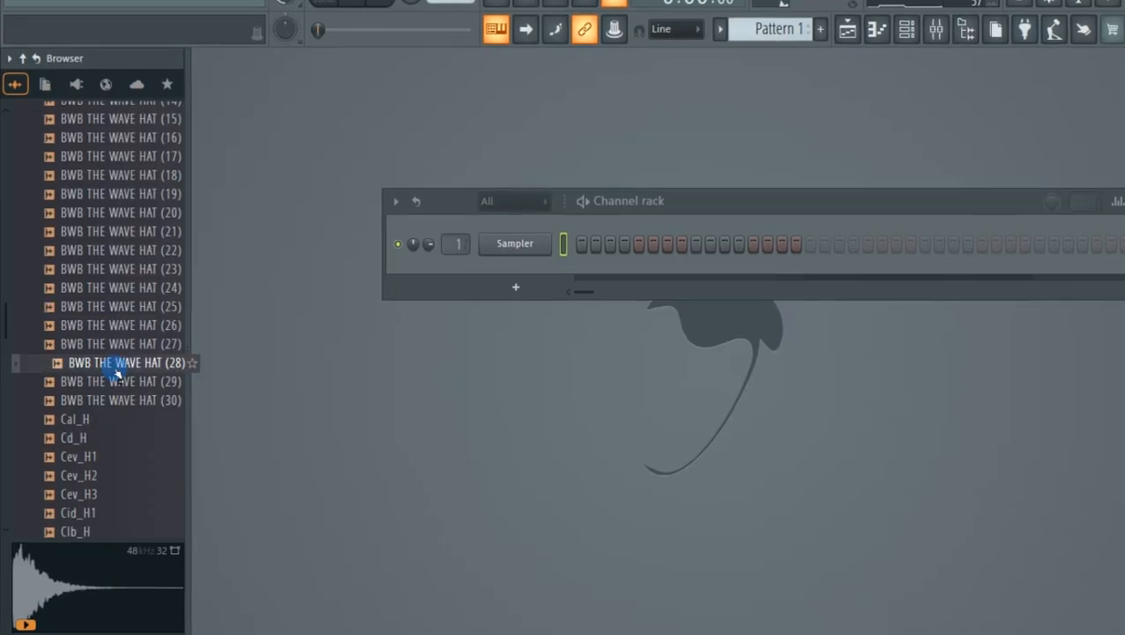
{"action": "scroll", "coordinate": [110, 317], "scroll_direction": "down", "scroll_amount": 4}
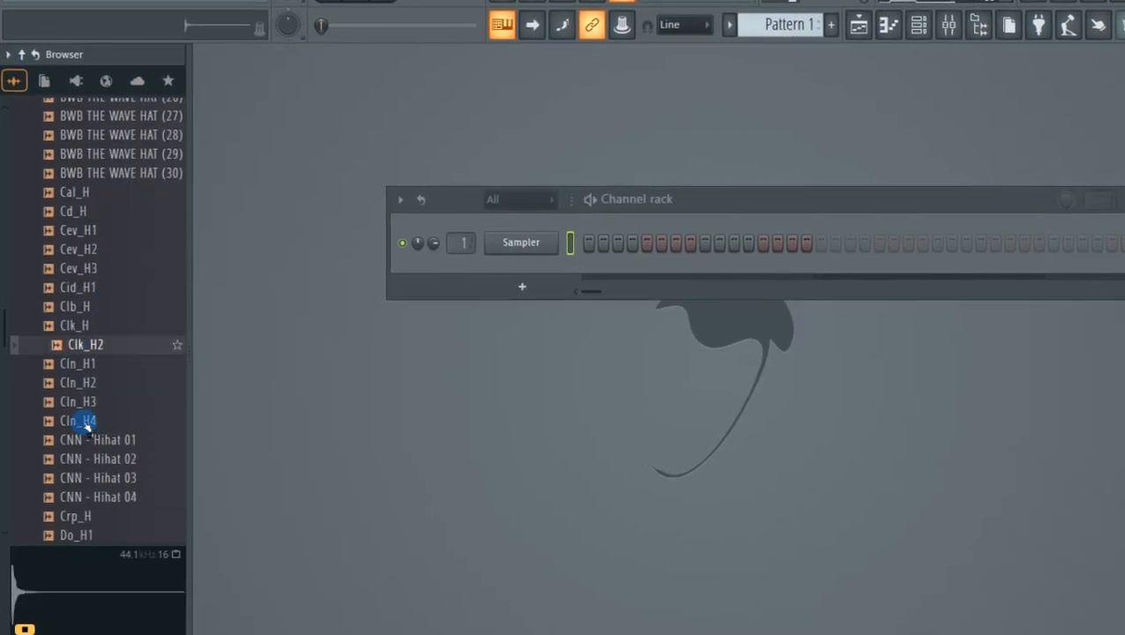
{"action": "key", "text": "Down"}
{"action": "key", "text": "Down"}
{"action": "key", "text": "Down"}
{"action": "key", "text": "Down"}
{"action": "key", "text": "Down"}
{"action": "key", "text": "Down"}
{"action": "key", "text": "Down"}
{"action": "key", "text": "Down"}
{"action": "key", "text": "Down"}
{"action": "key", "text": "Down"}
{"action": "key", "text": "Down"}
{"action": "key", "text": "Down"}
{"action": "key", "text": "Down"}
{"action": "key", "text": "Down"}
{"action": "key", "text": "Down"}
{"action": "key", "text": "Down"}
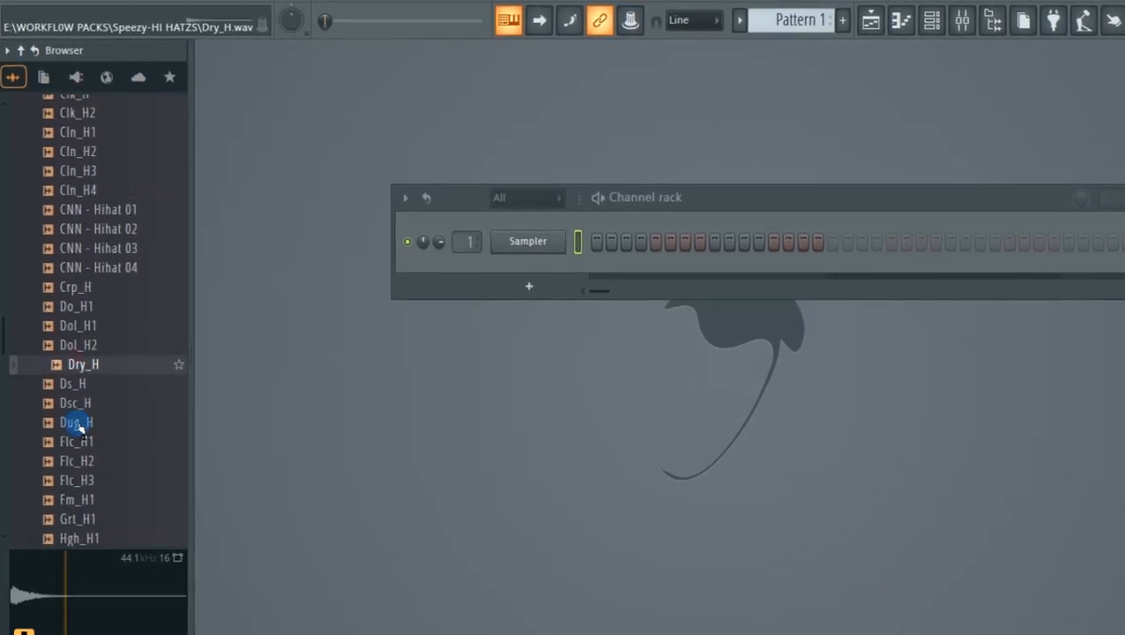
{"action": "scroll", "coordinate": [79, 406], "scroll_direction": "down", "scroll_amount": 4}
{"action": "scroll", "coordinate": [77, 404], "scroll_direction": "down", "scroll_amount": 6}
{"action": "left_click", "coordinate": [78, 404]}
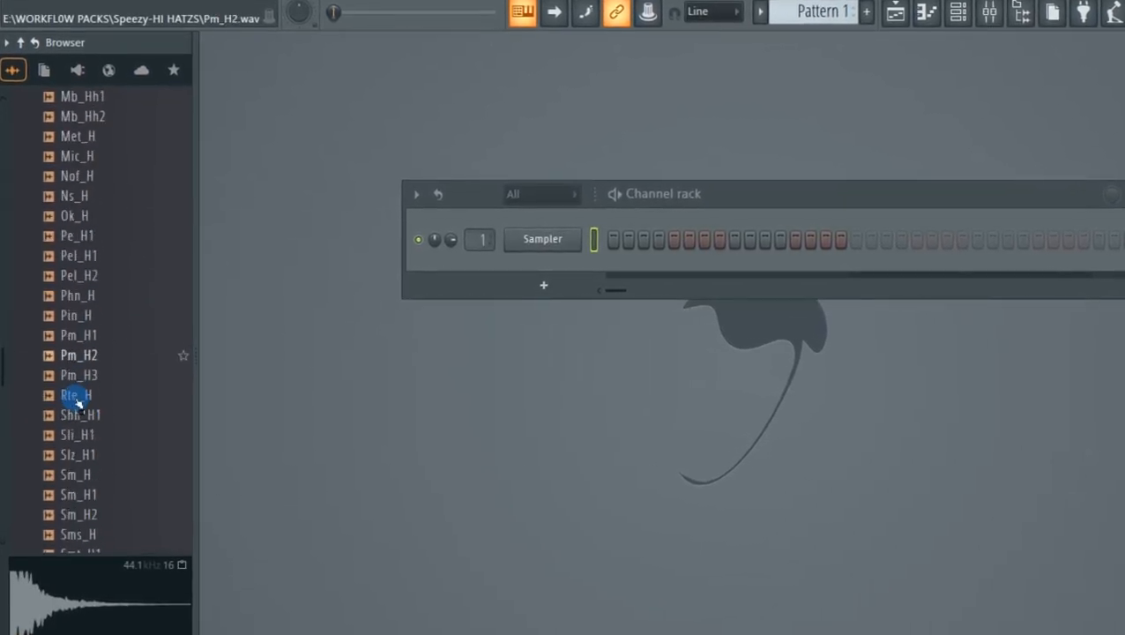
{"action": "scroll", "coordinate": [78, 403], "scroll_direction": "down", "scroll_amount": 3}
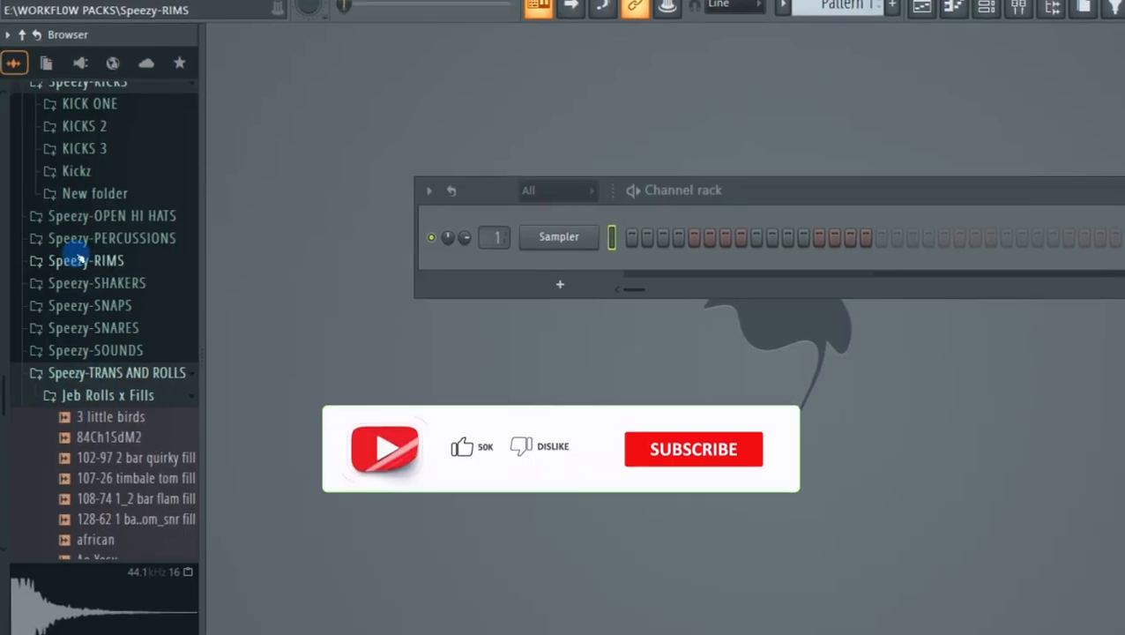
Open the KICK ONE folder inside Speezy-KICKS and audition several of its kick samples.
{"action": "scroll", "coordinate": [79, 256], "scroll_direction": "up", "scroll_amount": 1}
{"action": "scroll", "coordinate": [80, 257], "scroll_direction": "up", "scroll_amount": 1}
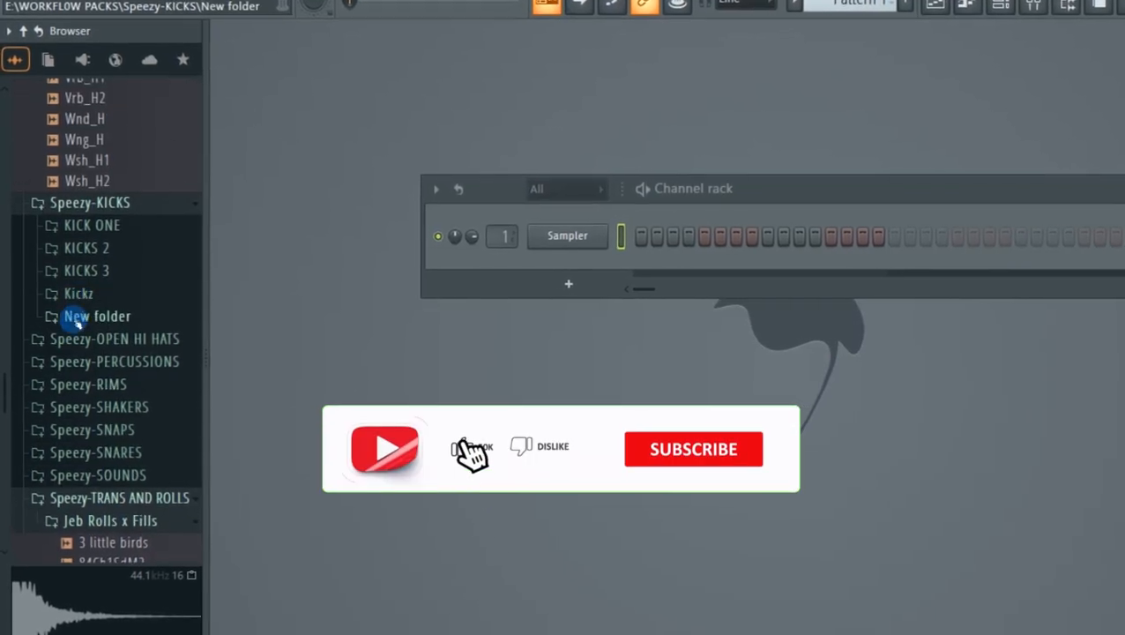
{"action": "left_click", "coordinate": [90, 251]}
{"action": "left_click", "coordinate": [106, 268]}
{"action": "left_click", "coordinate": [110, 309]}
{"action": "left_click", "coordinate": [118, 333]}
{"action": "left_click", "coordinate": [124, 220]}
{"action": "left_click", "coordinate": [104, 231]}
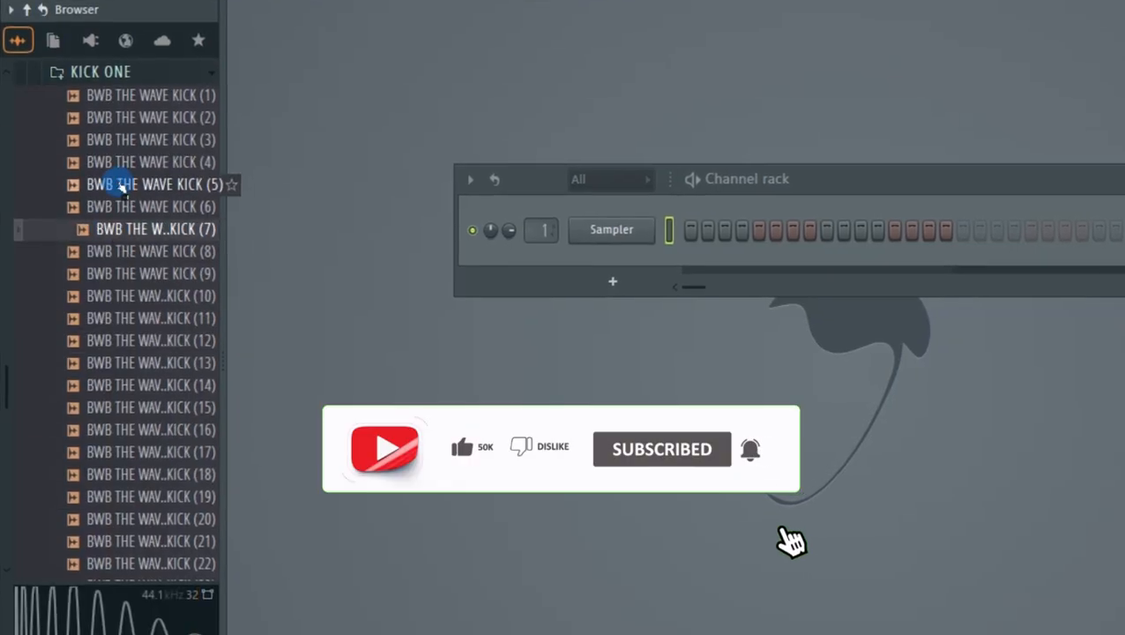
Audition BWB THE WAVE KICK (5), (4) and (3), and load BWB THE WAVE KICK (3) into the Sampler channel.
{"action": "left_click", "coordinate": [121, 185]}
{"action": "left_click", "coordinate": [125, 161]}
{"action": "left_click", "coordinate": [146, 139]}
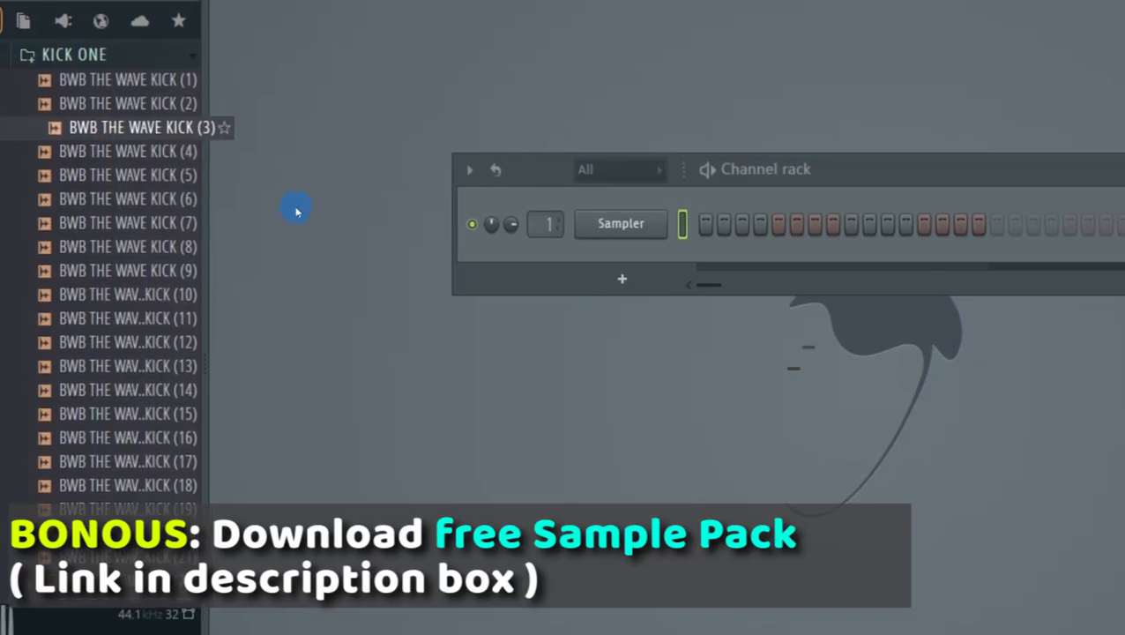
{"action": "left_click_drag", "start_coordinate": [818, 173], "coordinate": [766, 180]}
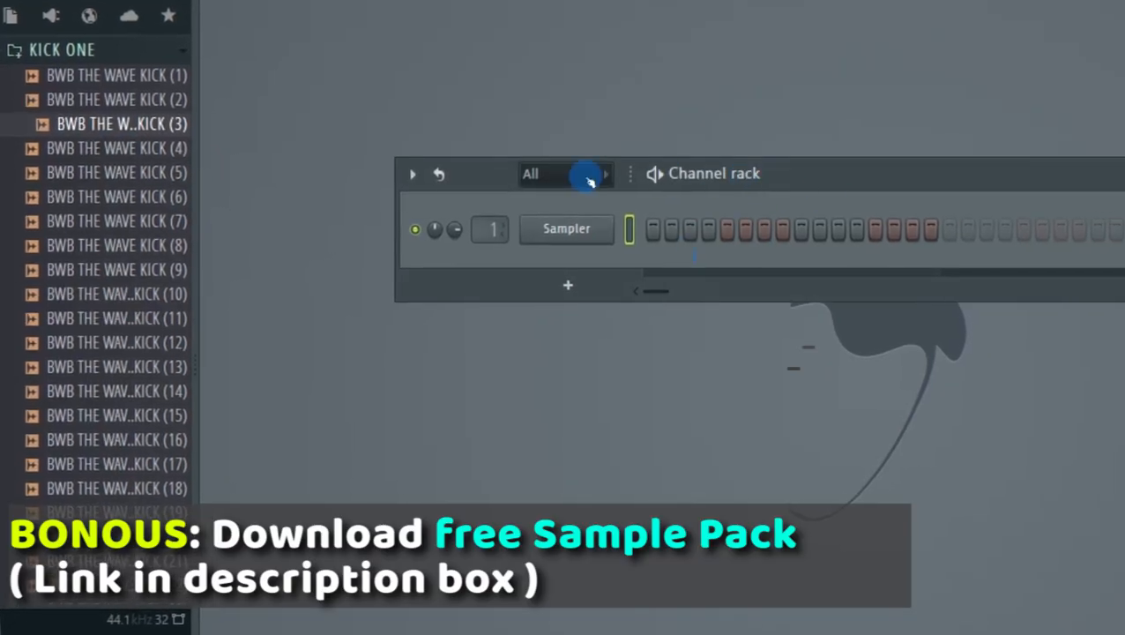
{"action": "left_click_drag", "start_coordinate": [112, 126], "coordinate": [571, 233]}
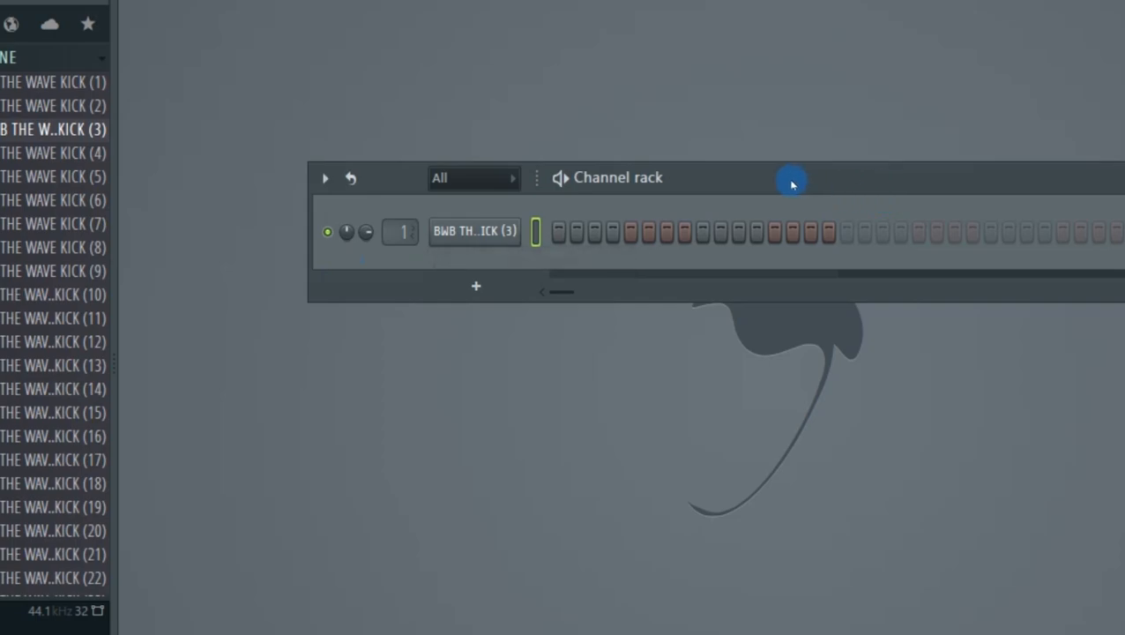
Collapse the KICK ONE folder and check the contents of the KICKS 2 folder.
{"action": "left_click", "coordinate": [110, 62]}
{"action": "left_click", "coordinate": [104, 84]}
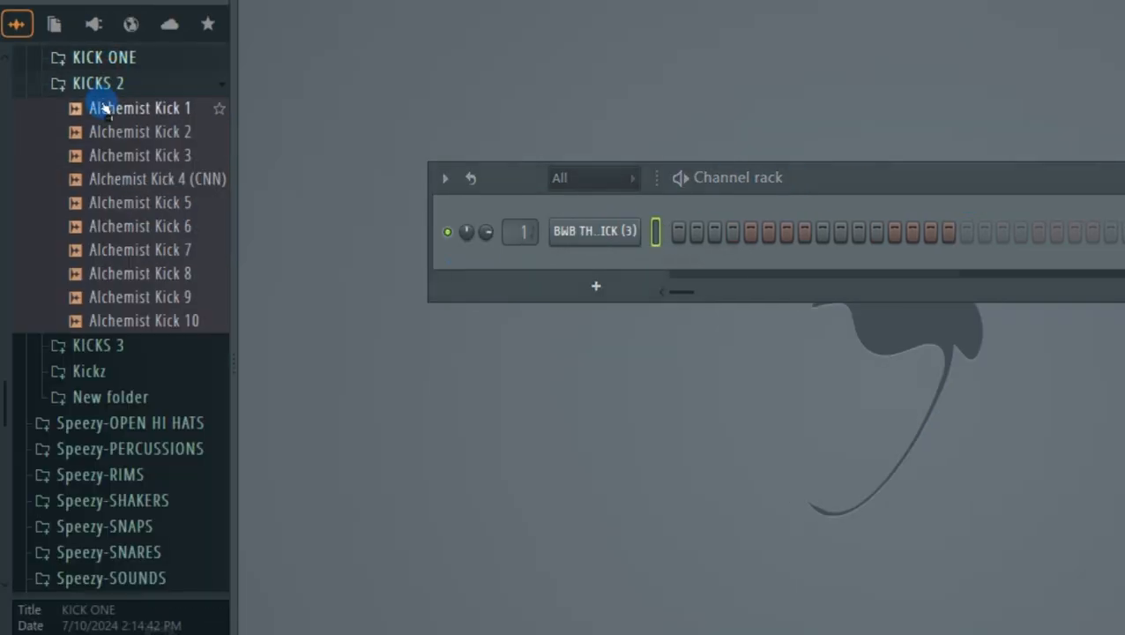
{"action": "left_click", "coordinate": [98, 83]}
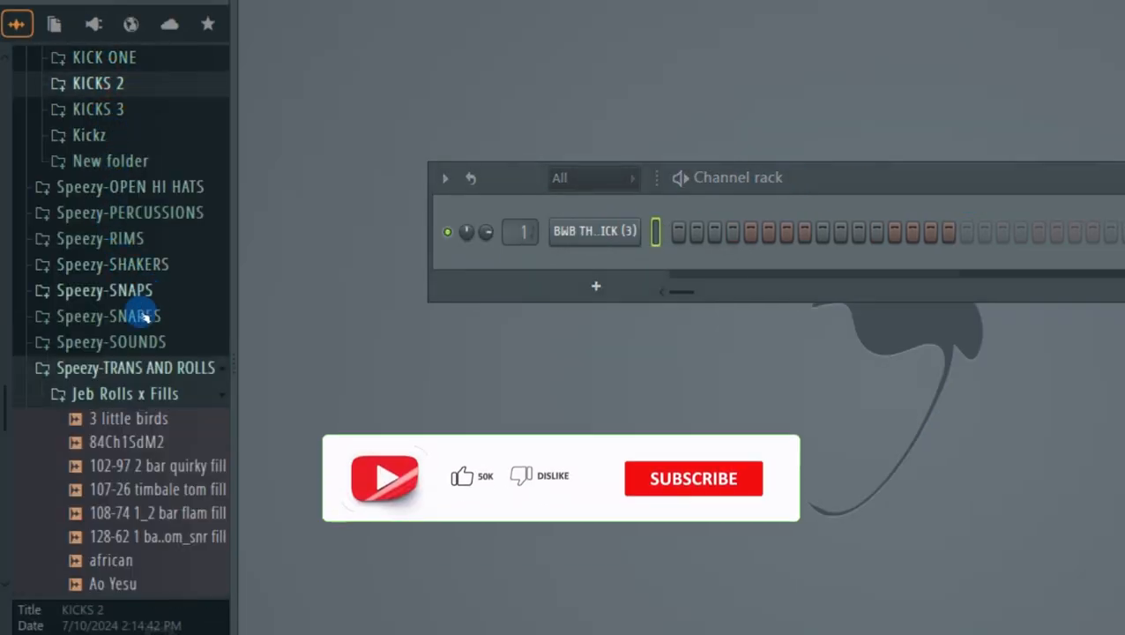
Look through the sample folders, collapse Speezy-HI HATZS and search the browser for CLAPS.
{"action": "scroll", "coordinate": [142, 317], "scroll_direction": "down", "scroll_amount": 4}
{"action": "scroll", "coordinate": [141, 317], "scroll_direction": "down", "scroll_amount": 20}
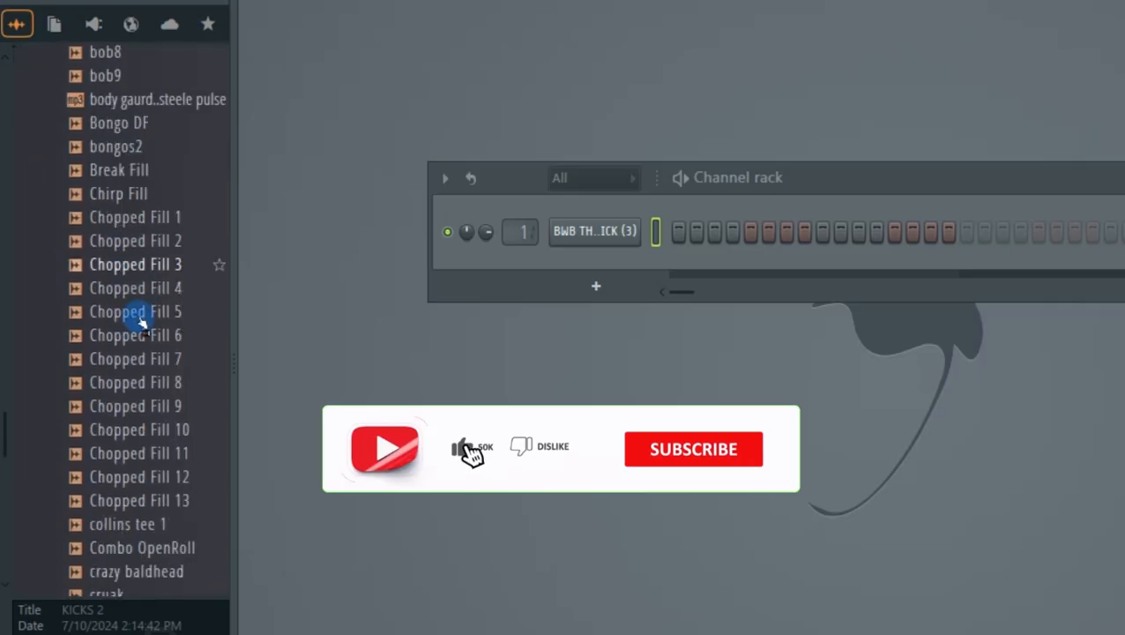
{"action": "scroll", "coordinate": [131, 329], "scroll_direction": "up", "scroll_amount": 15}
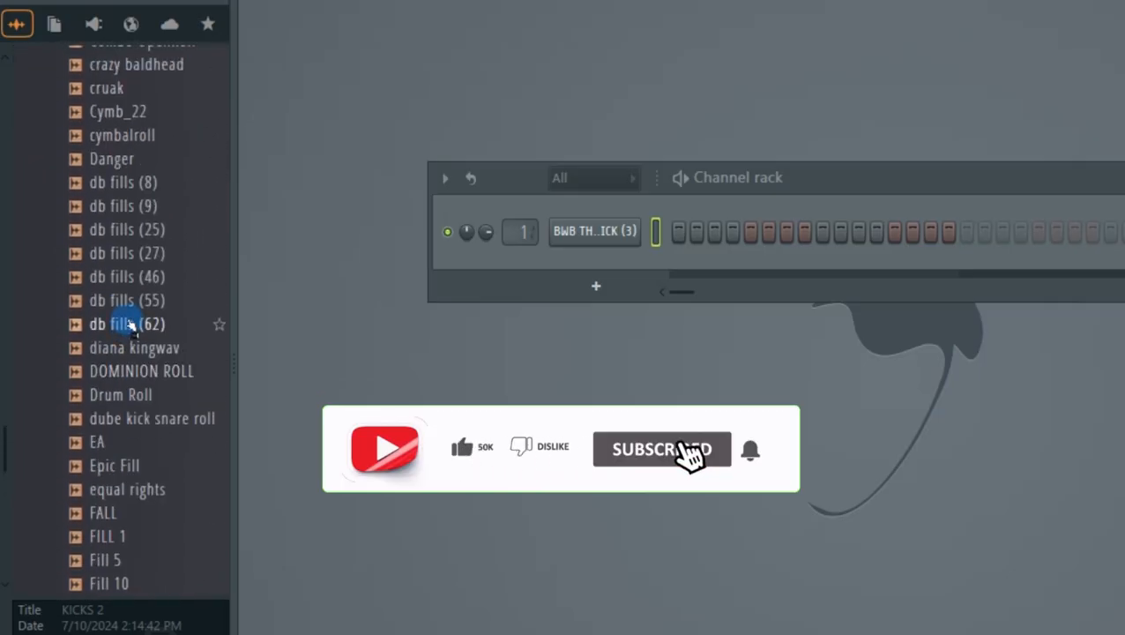
{"action": "scroll", "coordinate": [132, 326], "scroll_direction": "down", "scroll_amount": 20}
{"action": "scroll", "coordinate": [131, 322], "scroll_direction": "up", "scroll_amount": 2}
{"action": "scroll", "coordinate": [131, 321], "scroll_direction": "up", "scroll_amount": 20}
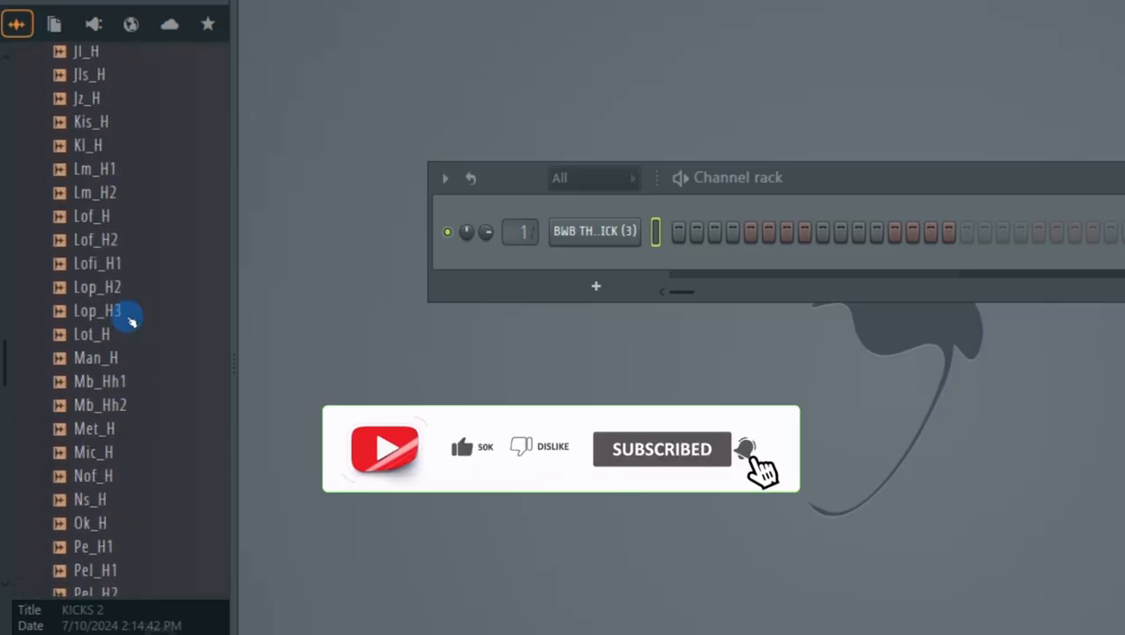
{"action": "scroll", "coordinate": [129, 319], "scroll_direction": "up", "scroll_amount": 4}
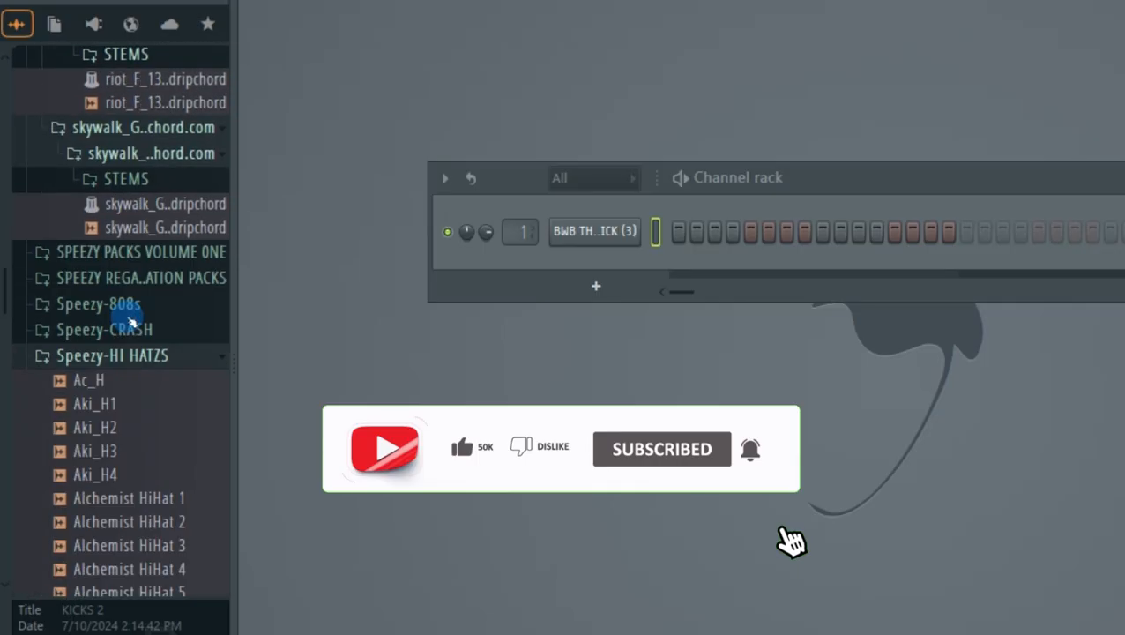
{"action": "scroll", "coordinate": [113, 221], "scroll_direction": "down", "scroll_amount": 4}
{"action": "left_click", "coordinate": [113, 190]}
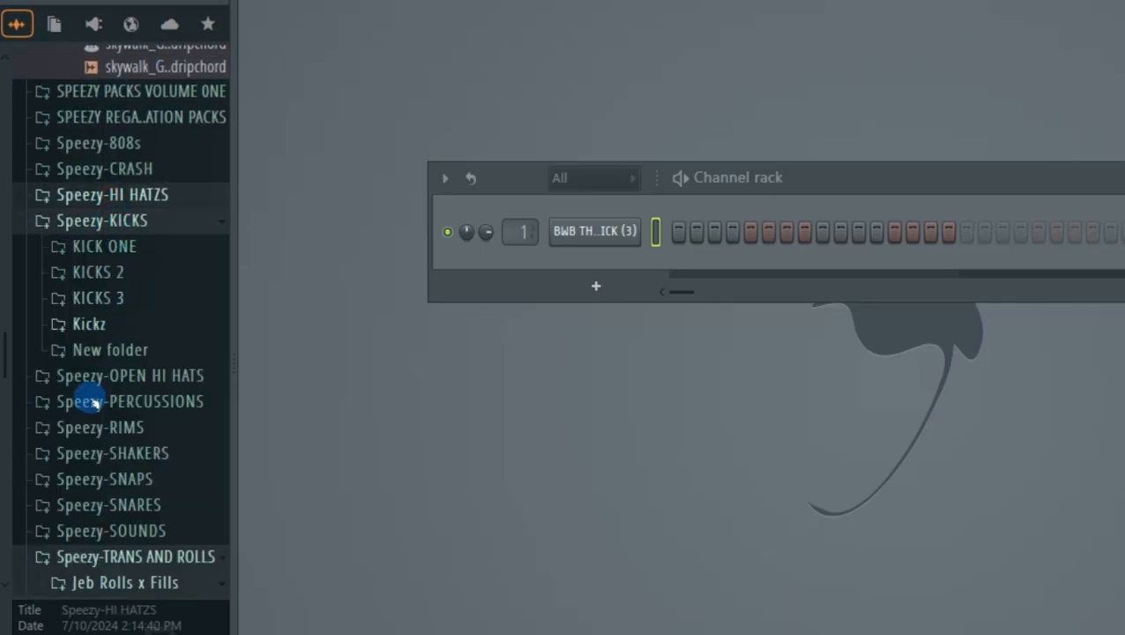
{"action": "scroll", "coordinate": [139, 470], "scroll_direction": "up", "scroll_amount": 20}
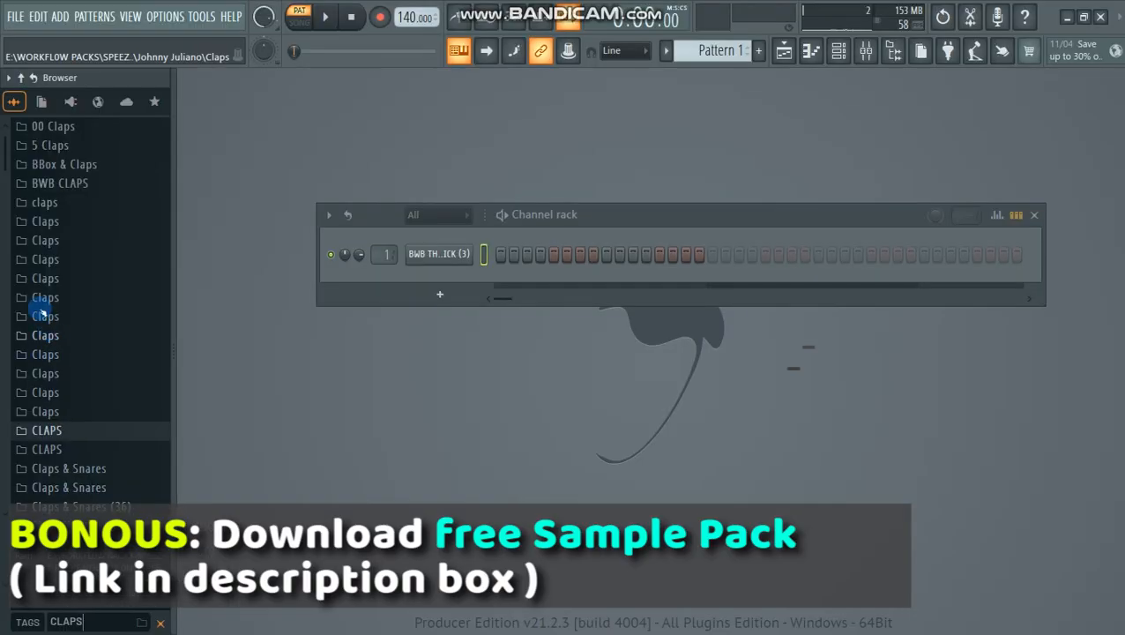
Open a Claps folder in the search results, audition its samples and add Clap 2 (Dirty) as a new channel.
{"action": "left_click", "coordinate": [48, 314]}
{"action": "left_click", "coordinate": [92, 221]}
{"action": "left_click", "coordinate": [78, 174]}
{"action": "left_click", "coordinate": [71, 181]}
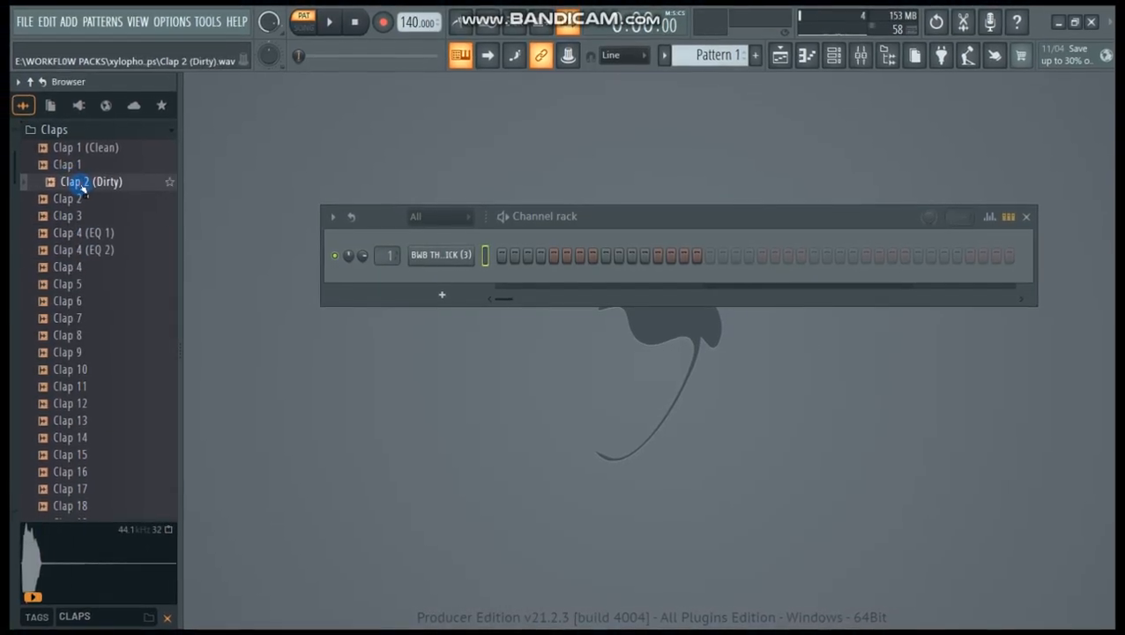
{"action": "left_click_drag", "start_coordinate": [82, 185], "coordinate": [441, 286]}
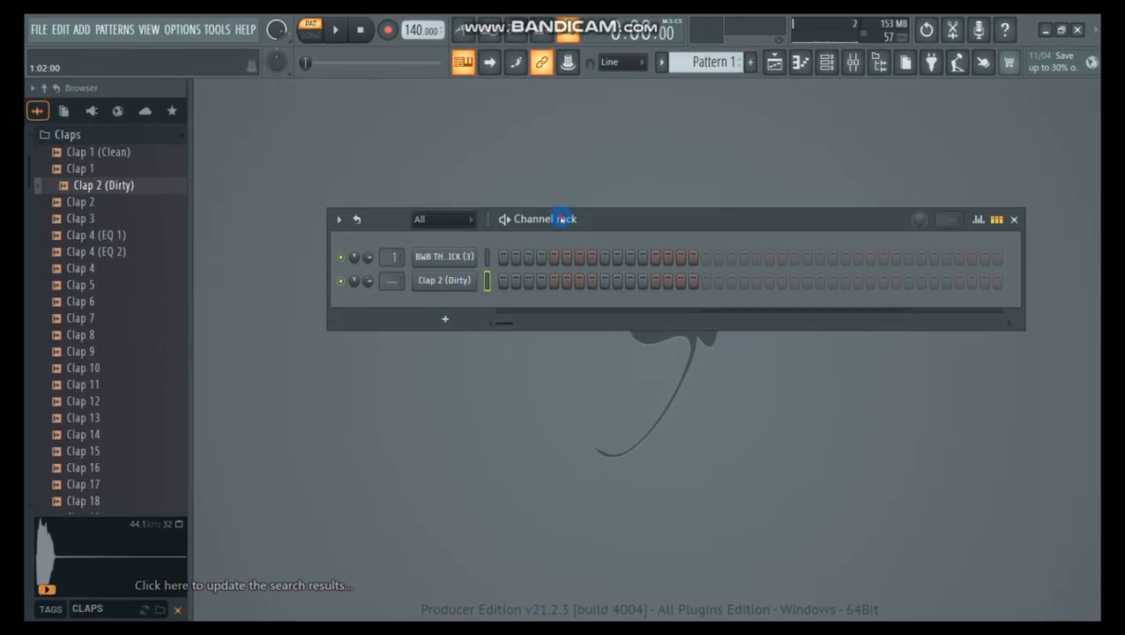
Find Slap Hat 1 in the HIHAT sample folder and add it as a new channel below Clap 2 (Dirty).
{"action": "scroll", "coordinate": [98, 234], "scroll_direction": "up", "scroll_amount": 3}
{"action": "left_click", "coordinate": [77, 237]}
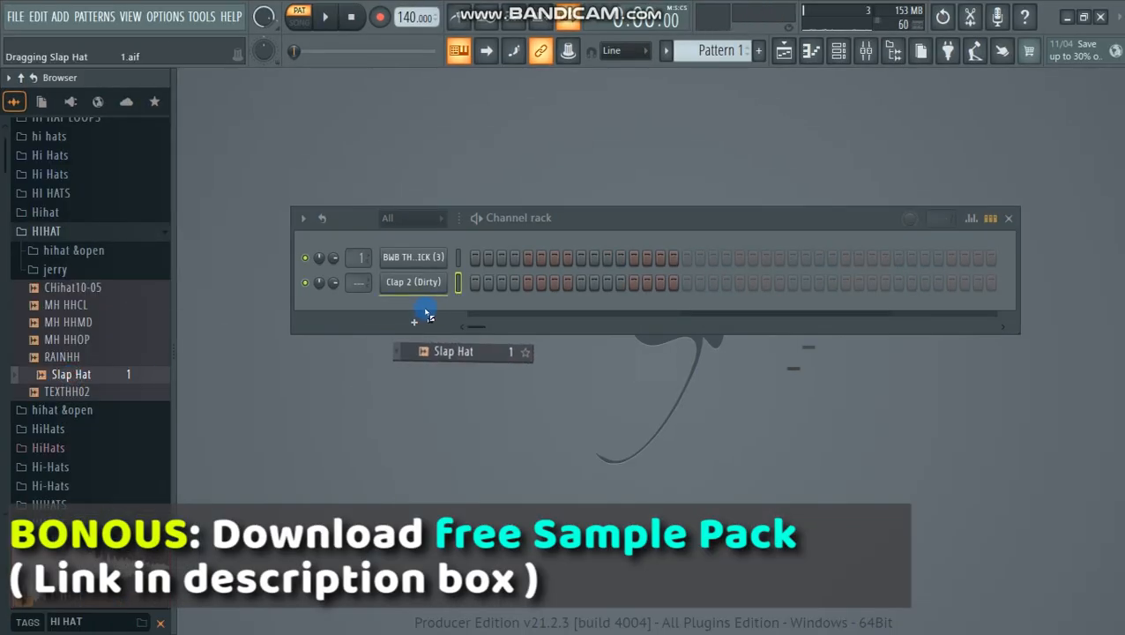
{"action": "left_click_drag", "start_coordinate": [429, 315], "coordinate": [445, 316]}
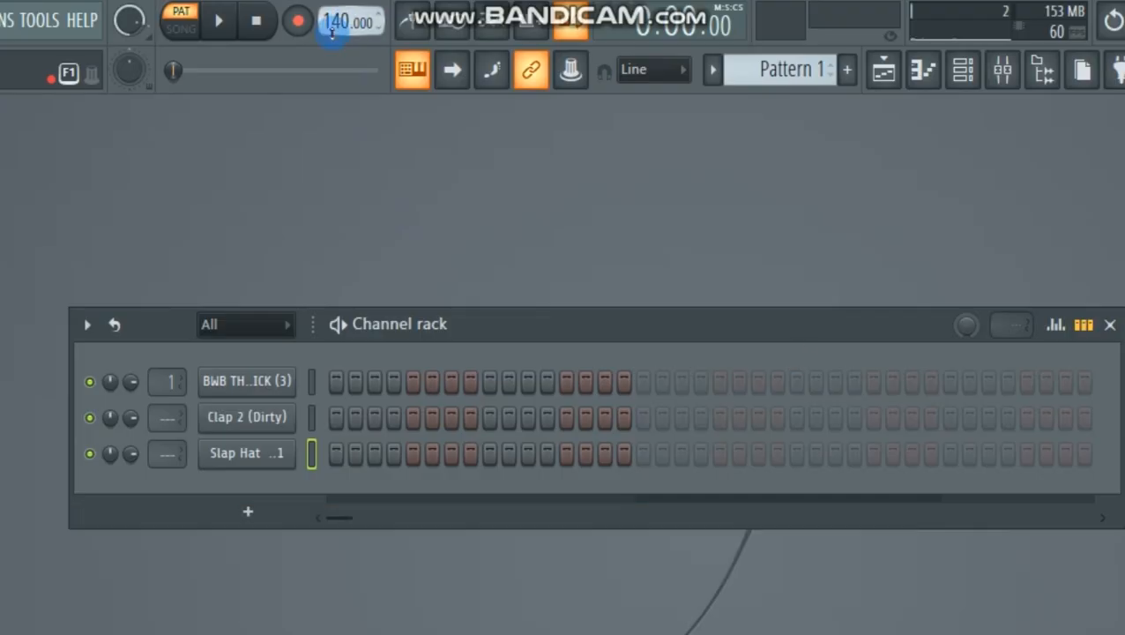
Tap in a tempo of about 177 BPM with the tempo tapper and close it.
{"action": "right_click", "coordinate": [334, 30]}
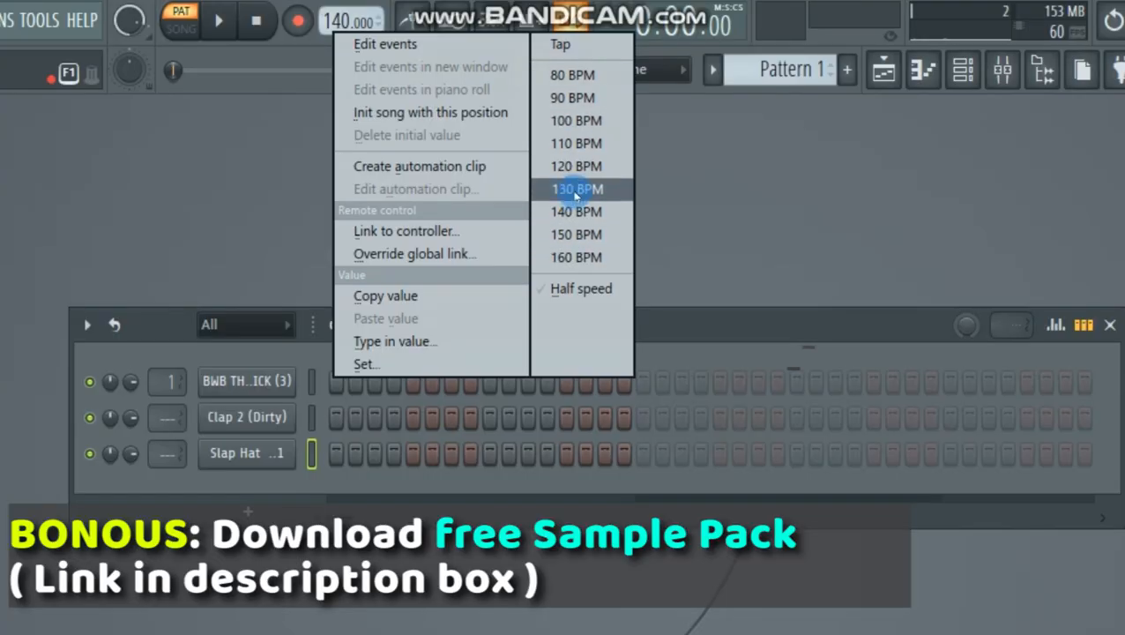
{"action": "left_click", "coordinate": [573, 53]}
{"action": "left_click", "coordinate": [565, 428]}
{"action": "left_click", "coordinate": [564, 420]}
{"action": "left_click", "coordinate": [565, 420]}
{"action": "left_click", "coordinate": [564, 420]}
{"action": "left_click", "coordinate": [566, 419]}
{"action": "left_click", "coordinate": [564, 420]}
{"action": "left_click", "coordinate": [564, 419]}
{"action": "left_click", "coordinate": [565, 419]}
{"action": "left_click", "coordinate": [564, 420]}
{"action": "left_click", "coordinate": [565, 420]}
{"action": "left_click", "coordinate": [564, 419]}
{"action": "left_click", "coordinate": [564, 419]}
{"action": "left_click", "coordinate": [565, 420]}
{"action": "left_click", "coordinate": [564, 420]}
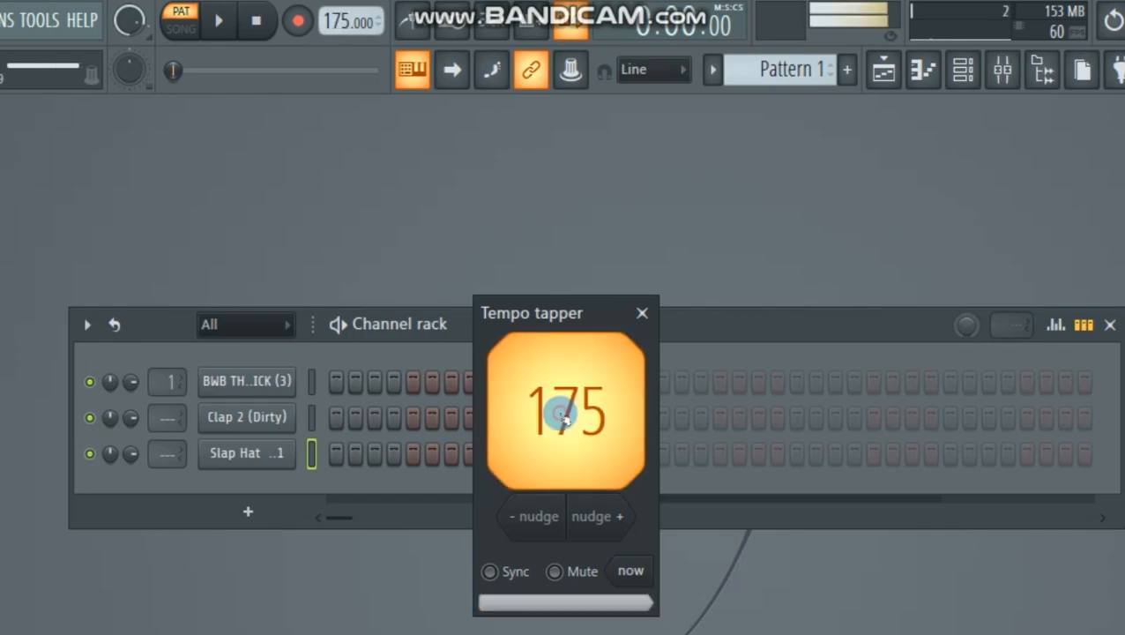
{"action": "left_click", "coordinate": [564, 420]}
{"action": "left_click", "coordinate": [564, 420]}
{"action": "left_click", "coordinate": [564, 419]}
{"action": "left_click", "coordinate": [563, 414]}
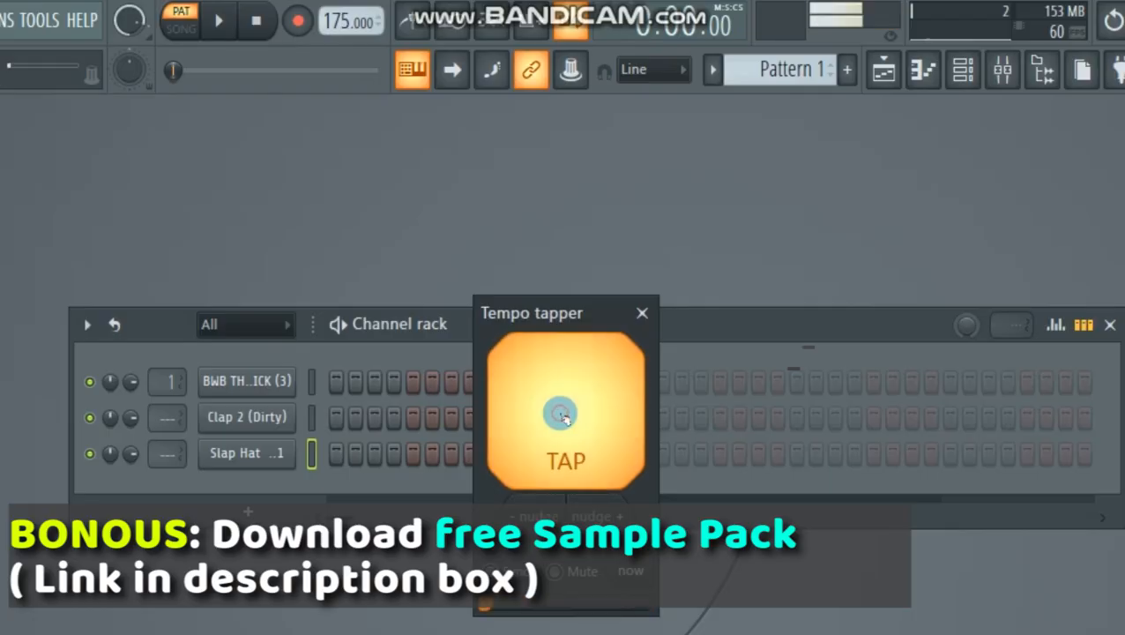
{"action": "left_click", "coordinate": [566, 414]}
{"action": "left_click", "coordinate": [567, 414]}
{"action": "left_click", "coordinate": [641, 314]}
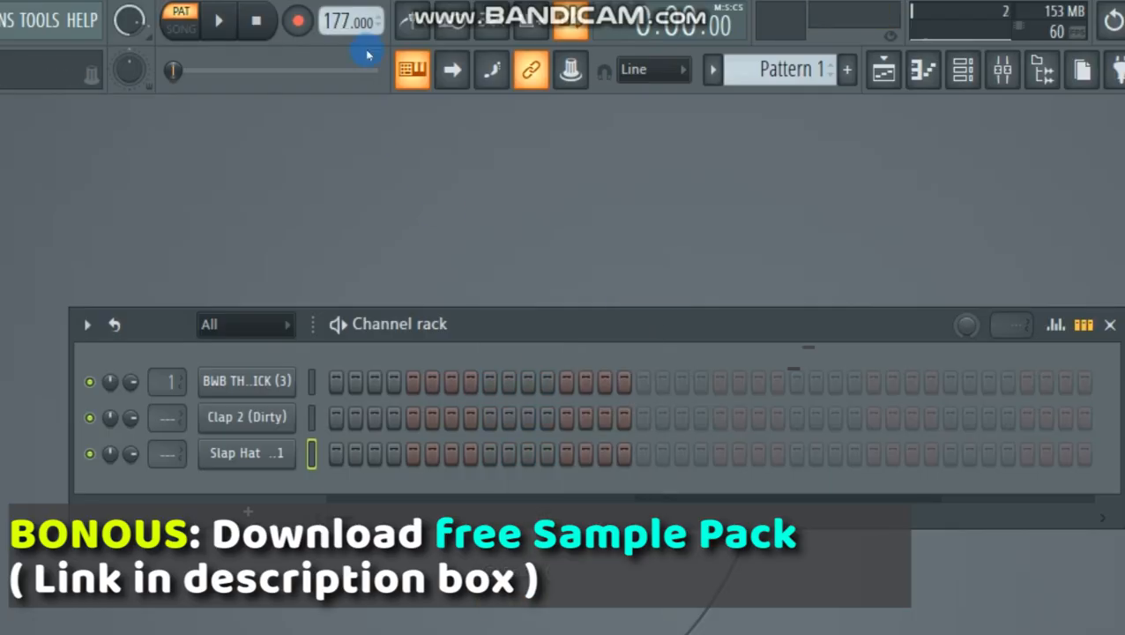
Try faster and slower project tempos by adjusting the value, and set the tempo to the 130 BPM preset.
{"action": "left_click_drag", "start_coordinate": [344, 21], "coordinate": [344, 18]}
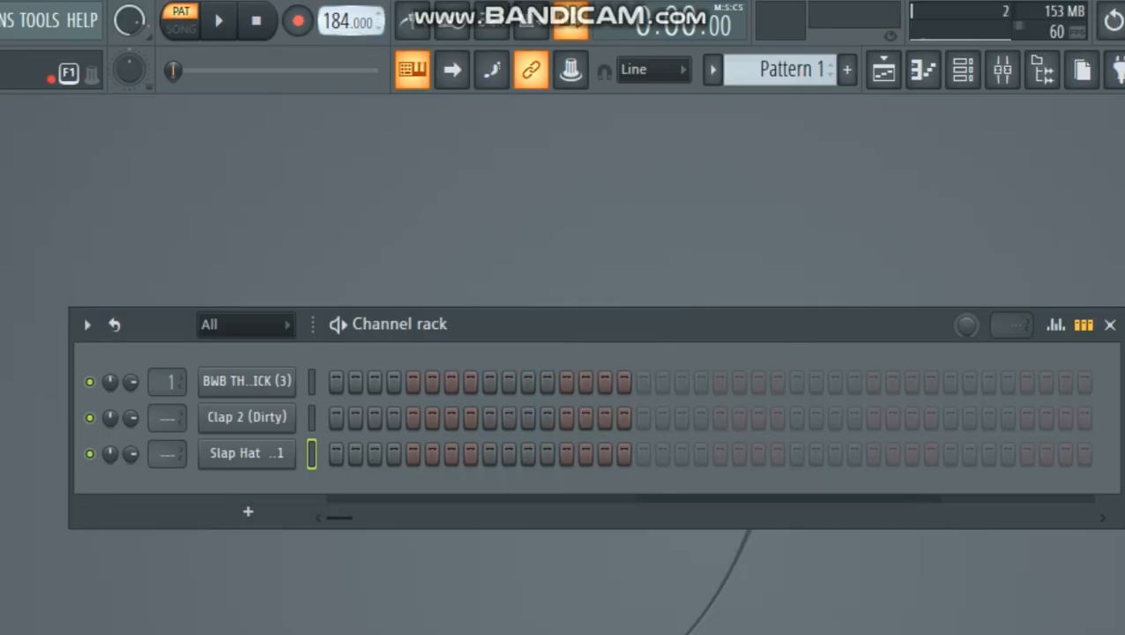
{"action": "left_click_drag", "start_coordinate": [344, 21], "coordinate": [409, 24]}
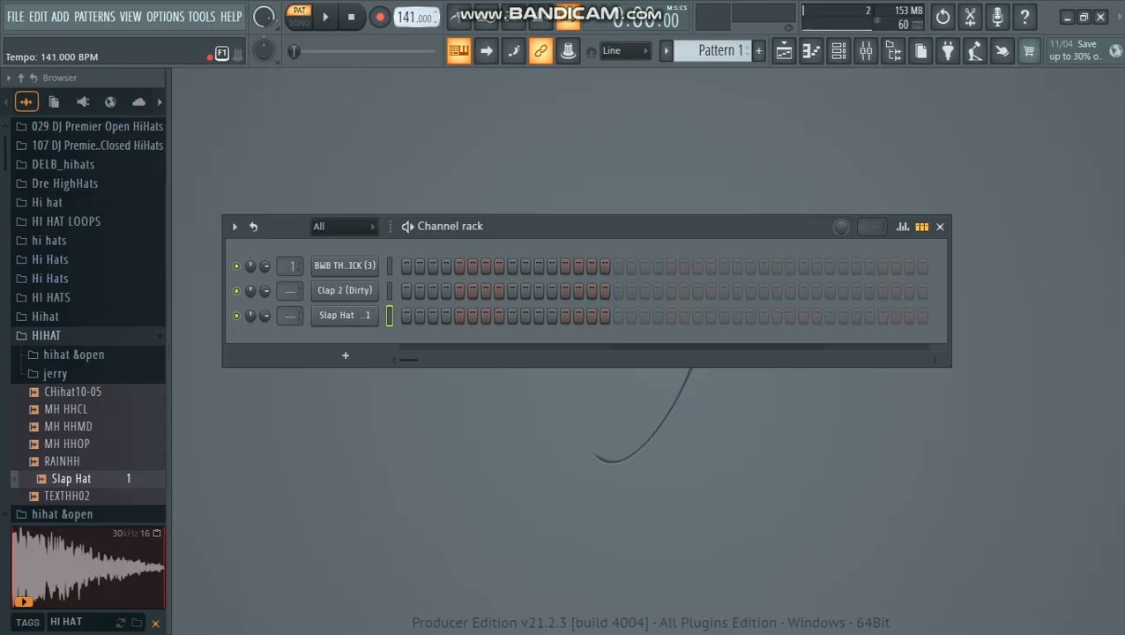
{"action": "left_click_drag", "start_coordinate": [408, 17], "coordinate": [408, 28]}
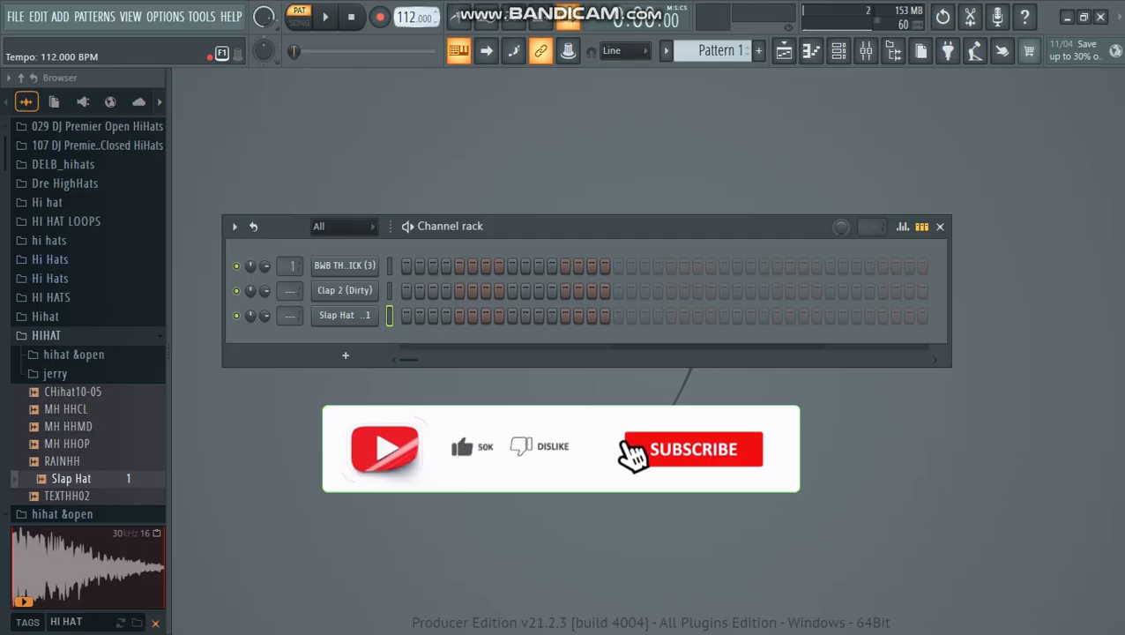
{"action": "right_click", "coordinate": [415, 17]}
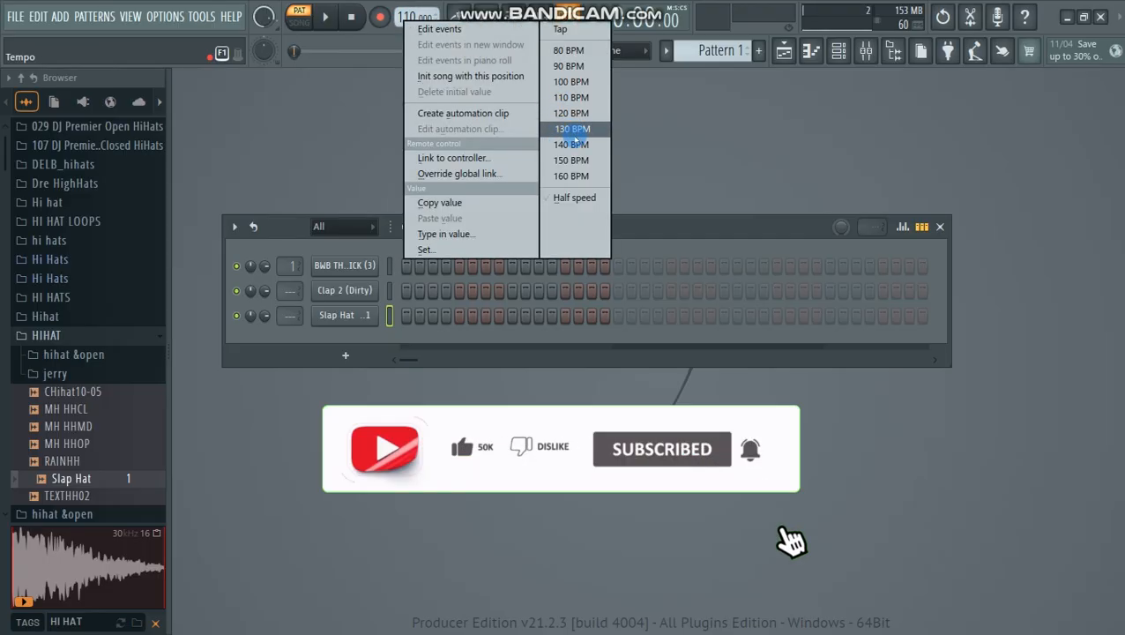
{"action": "left_click", "coordinate": [572, 129]}
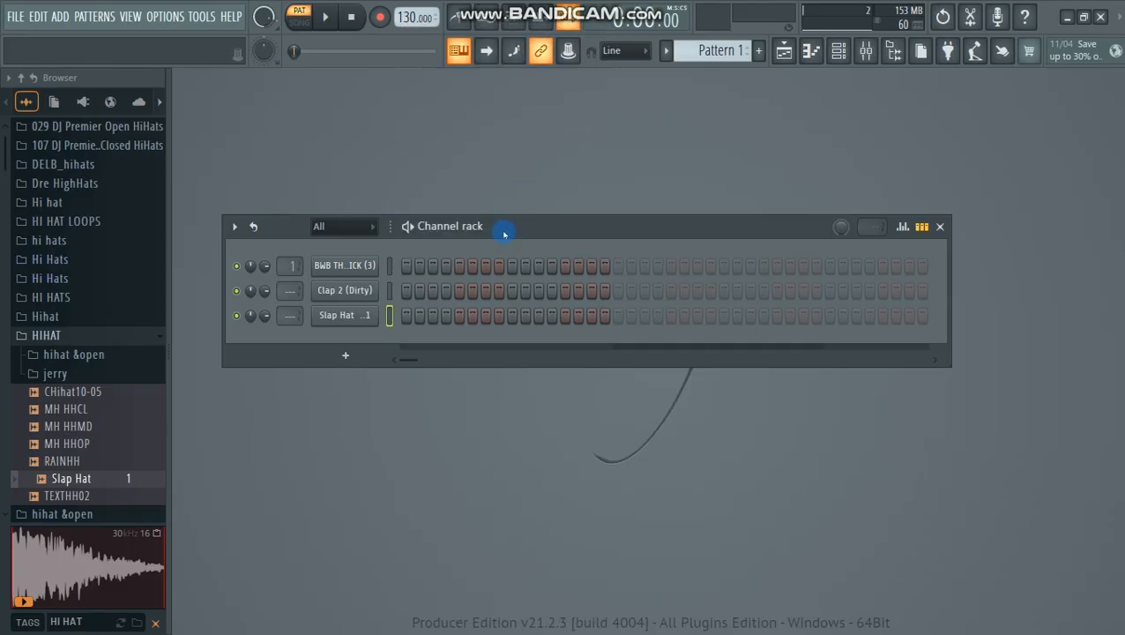
Place claps on steps 9 and 25 of the Clap 2 (Dirty) channel and play the pattern.
{"action": "left_click_drag", "start_coordinate": [502, 233], "coordinate": [488, 221]}
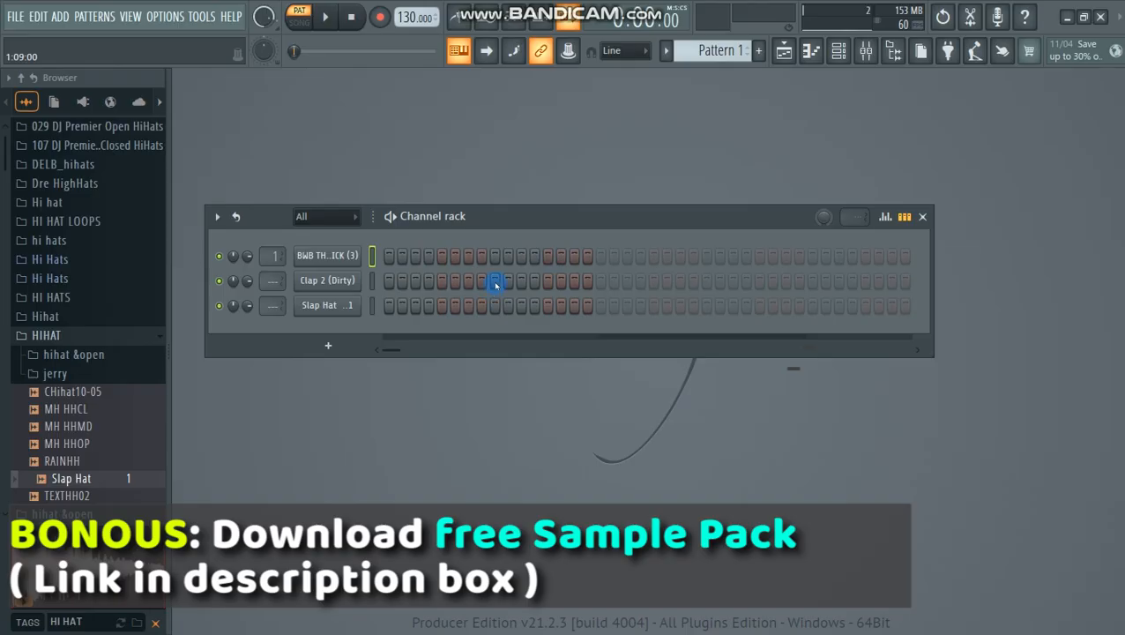
{"action": "left_click", "coordinate": [495, 282]}
{"action": "key", "text": "space"}
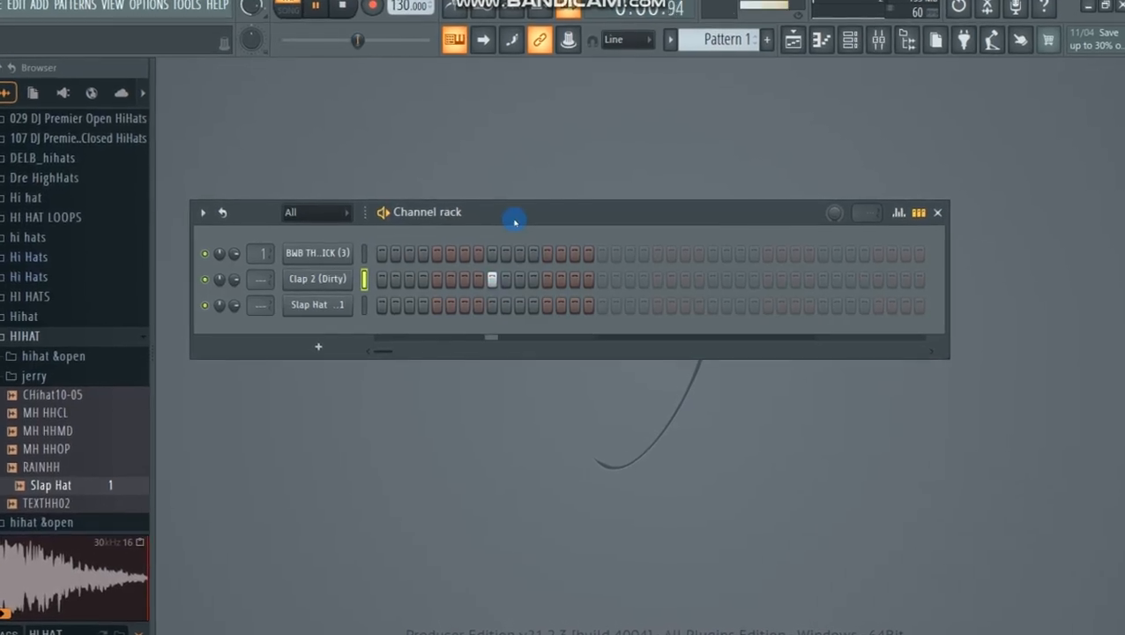
{"action": "left_click", "coordinate": [723, 280]}
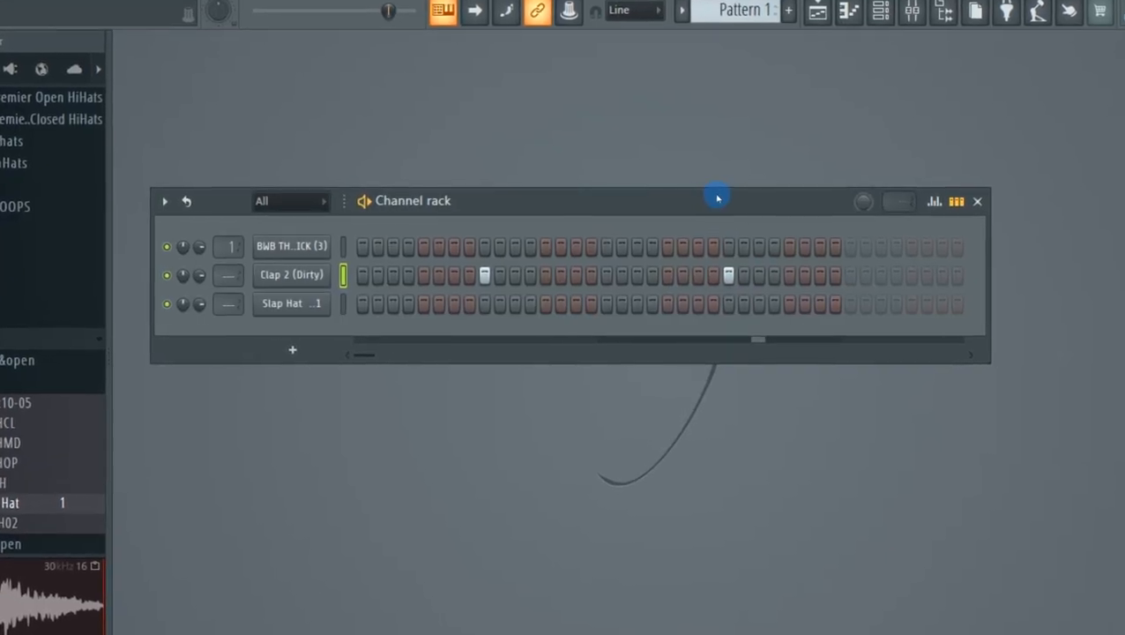
Place kicks on steps 1, 7 and 23 of the BWB THE WAVE KICK (3) channel while checking the playback.
{"action": "left_click", "coordinate": [354, 242]}
{"action": "left_click", "coordinate": [433, 243]}
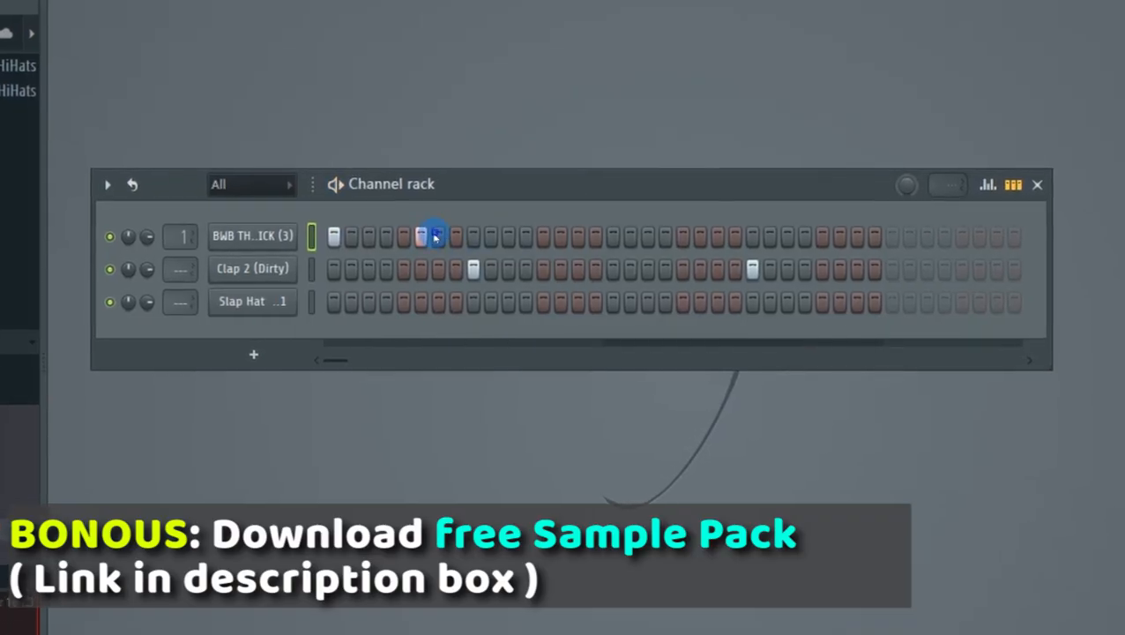
{"action": "right_click", "coordinate": [421, 240]}
{"action": "left_click", "coordinate": [455, 239]}
{"action": "right_click", "coordinate": [449, 238]}
{"action": "left_click", "coordinate": [436, 234]}
{"action": "key", "text": "space"}
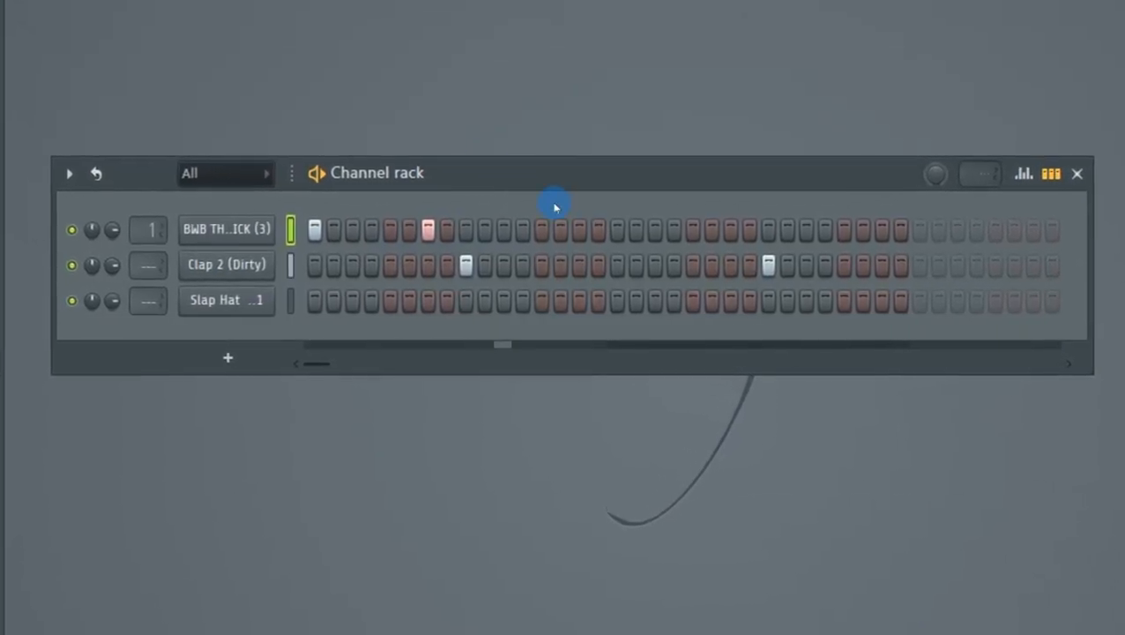
{"action": "left_click", "coordinate": [731, 230]}
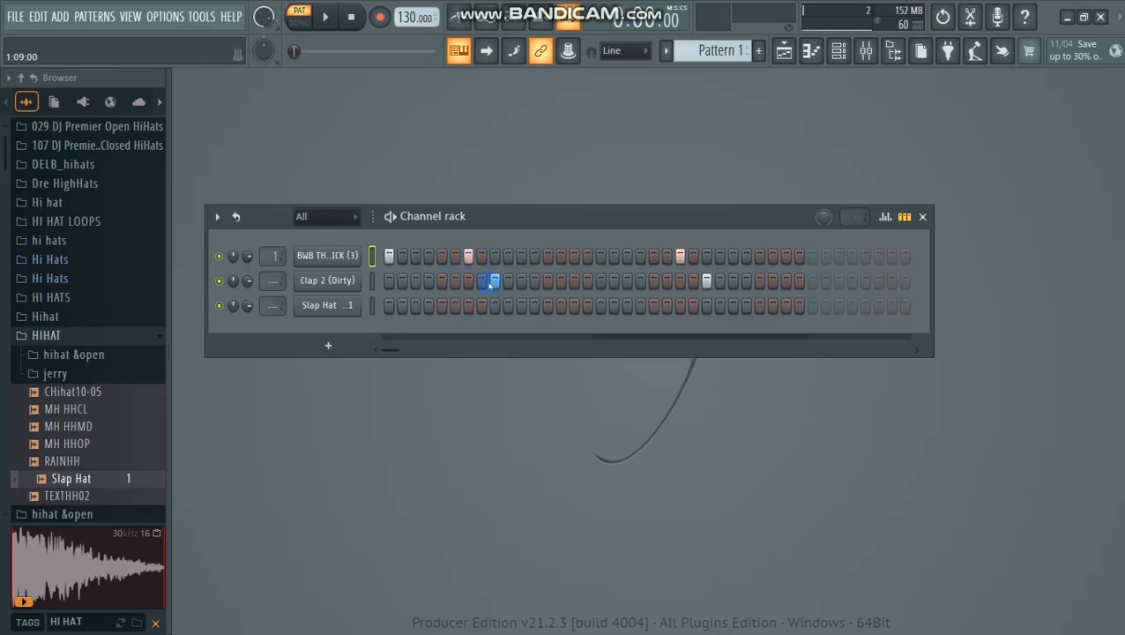
Fill the Slap Hat channel on each 2 steps and replace its sample with Attack Hat 16 from the Hi Hats folder.
{"action": "right_click", "coordinate": [335, 316]}
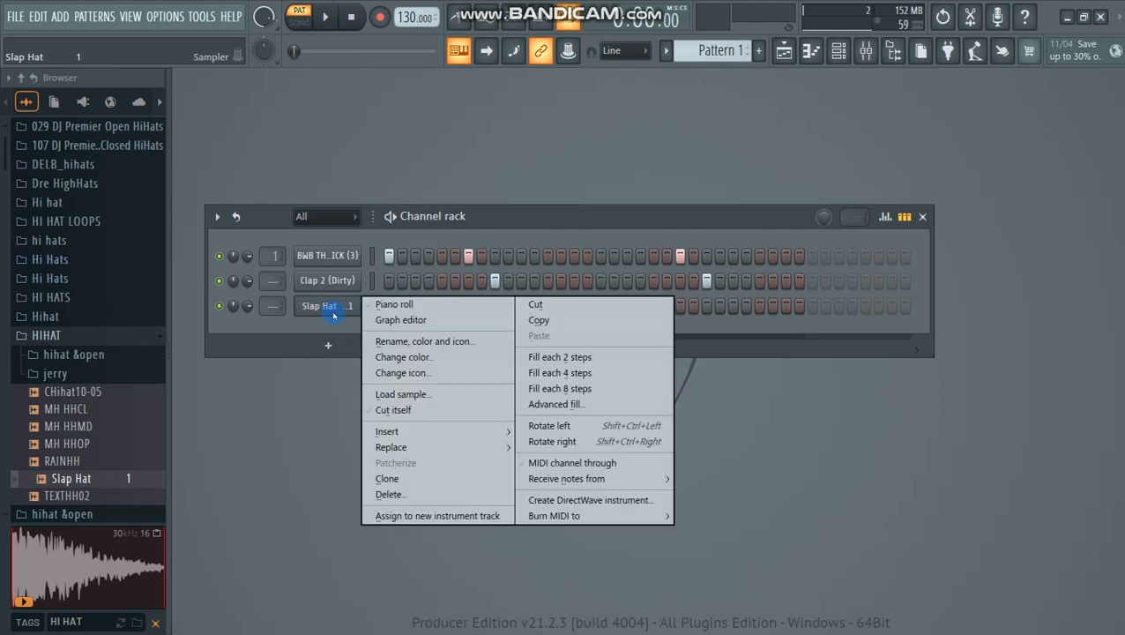
{"action": "left_click", "coordinate": [572, 359]}
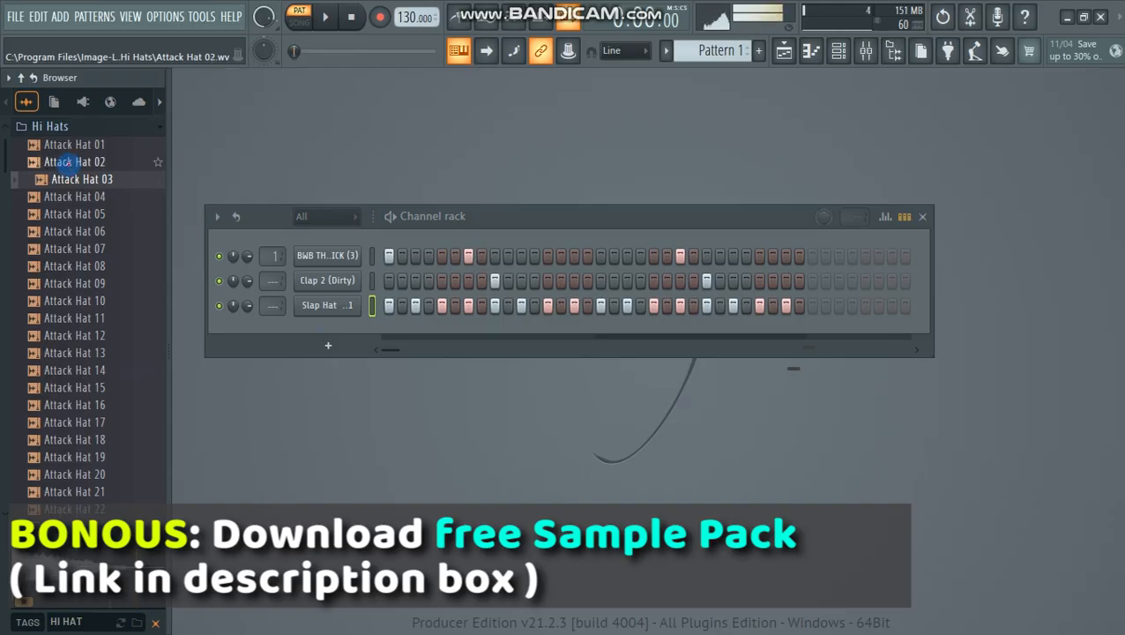
{"action": "left_click", "coordinate": [80, 337]}
{"action": "left_click", "coordinate": [86, 249]}
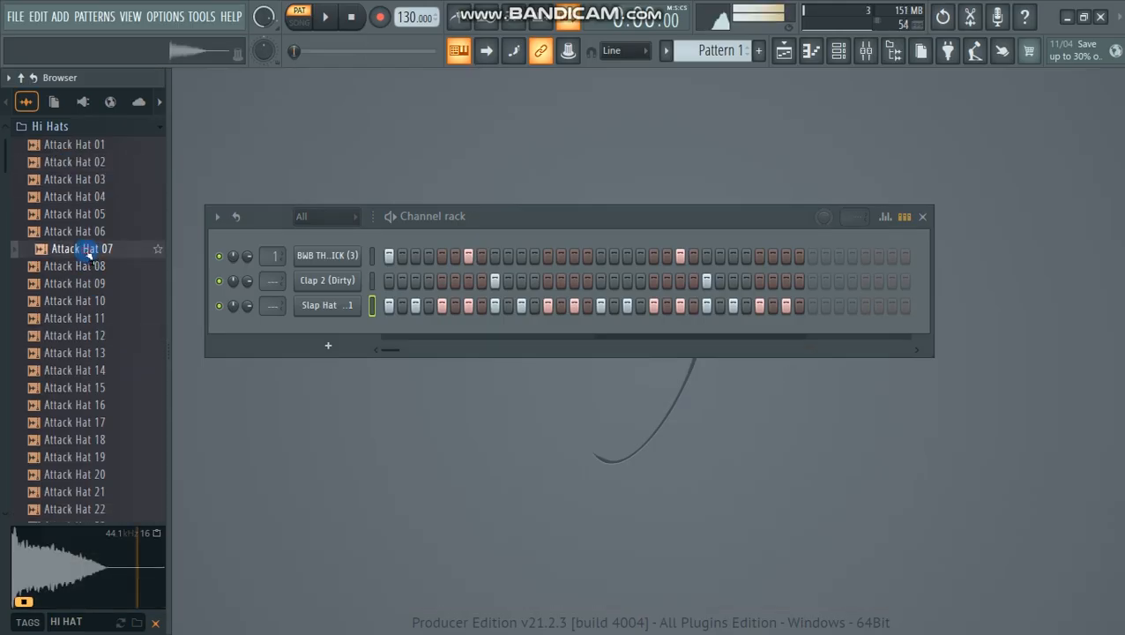
{"action": "left_click", "coordinate": [84, 300]}
{"action": "left_click", "coordinate": [83, 352]}
{"action": "left_click_drag", "start_coordinate": [88, 405], "coordinate": [326, 315]}
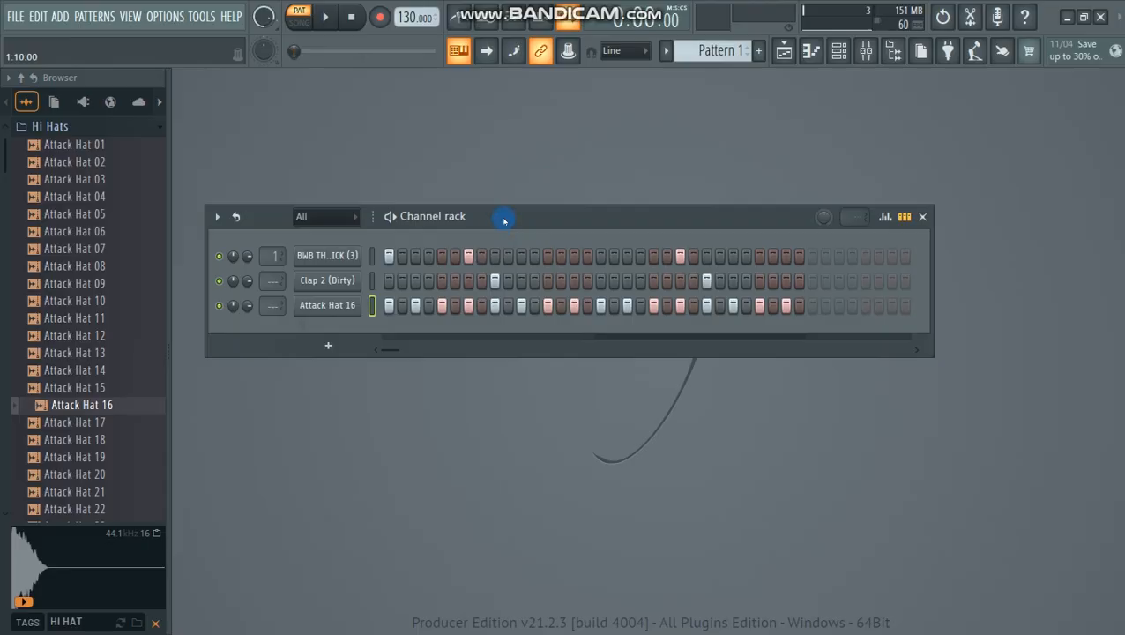
Play back the drum pattern to check how the kick, clap and hi-hat sound together.
{"action": "left_click_drag", "start_coordinate": [506, 218], "coordinate": [488, 228]}
{"action": "key", "text": "space"}
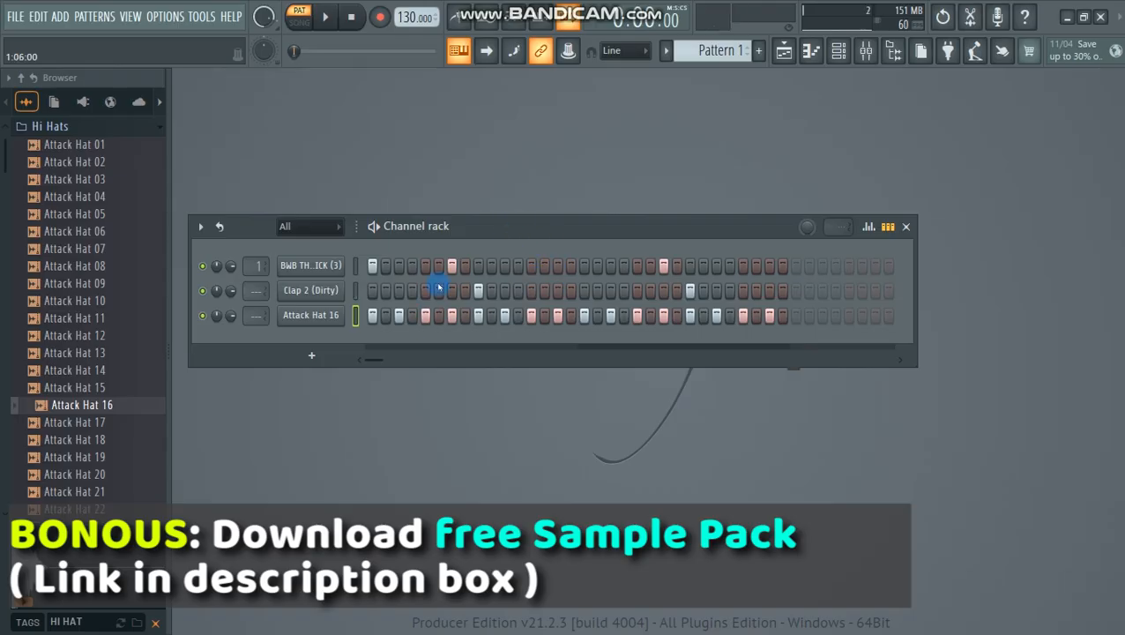
{"action": "left_click_drag", "start_coordinate": [477, 234], "coordinate": [475, 245]}
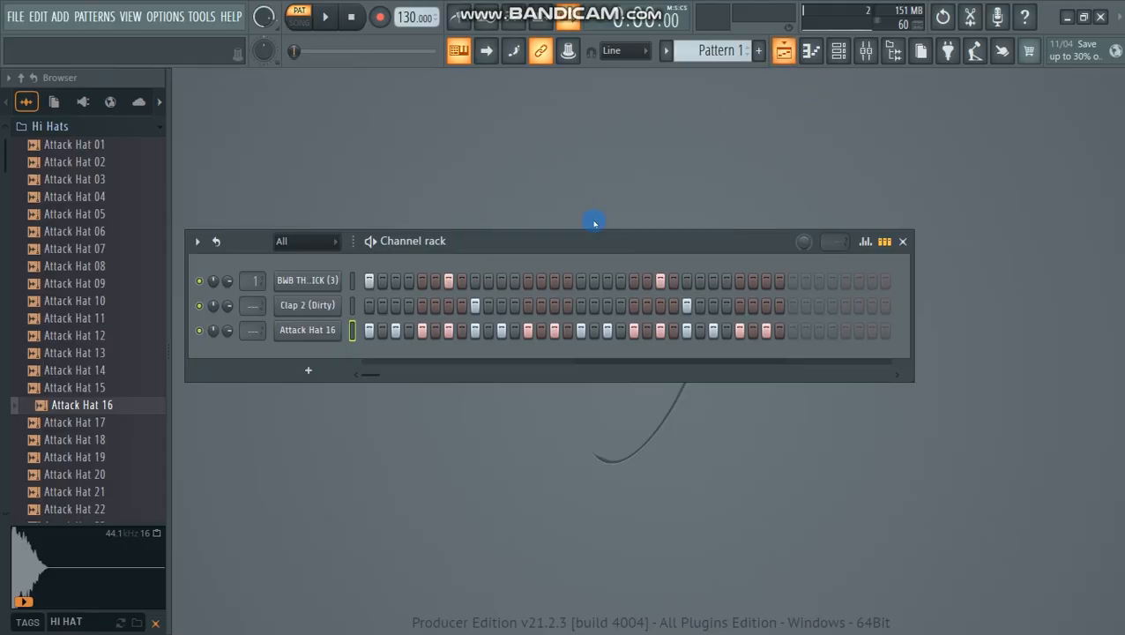
Add an FL Keys instrument channel, load its ePiano preset and close the plugin window.
{"action": "left_click_drag", "start_coordinate": [462, 242], "coordinate": [504, 234]}
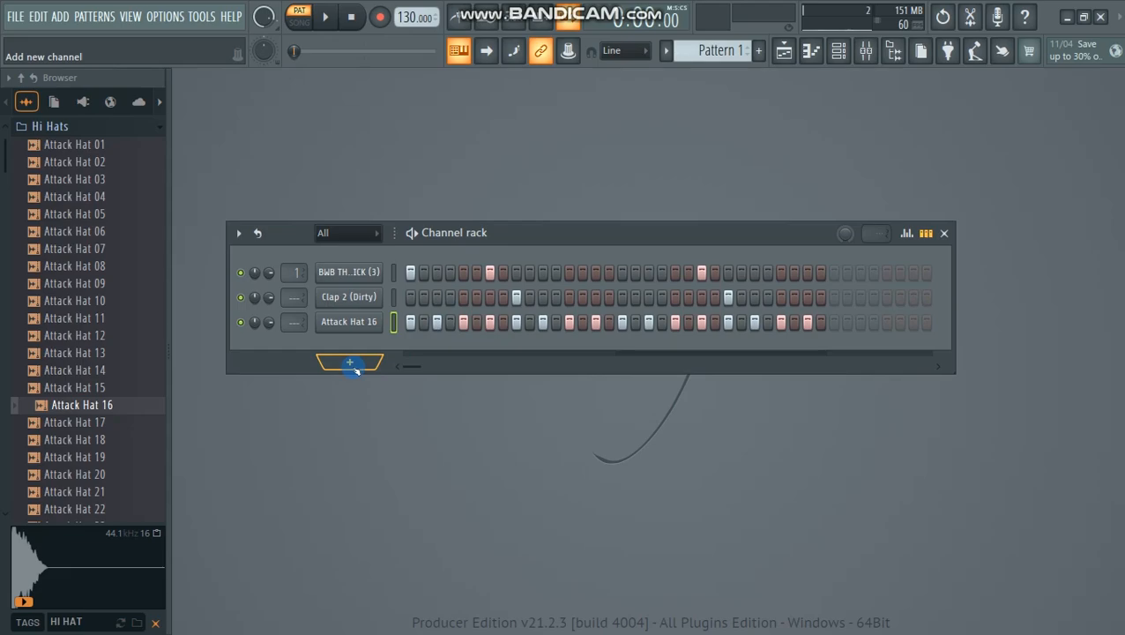
{"action": "left_click", "coordinate": [352, 366]}
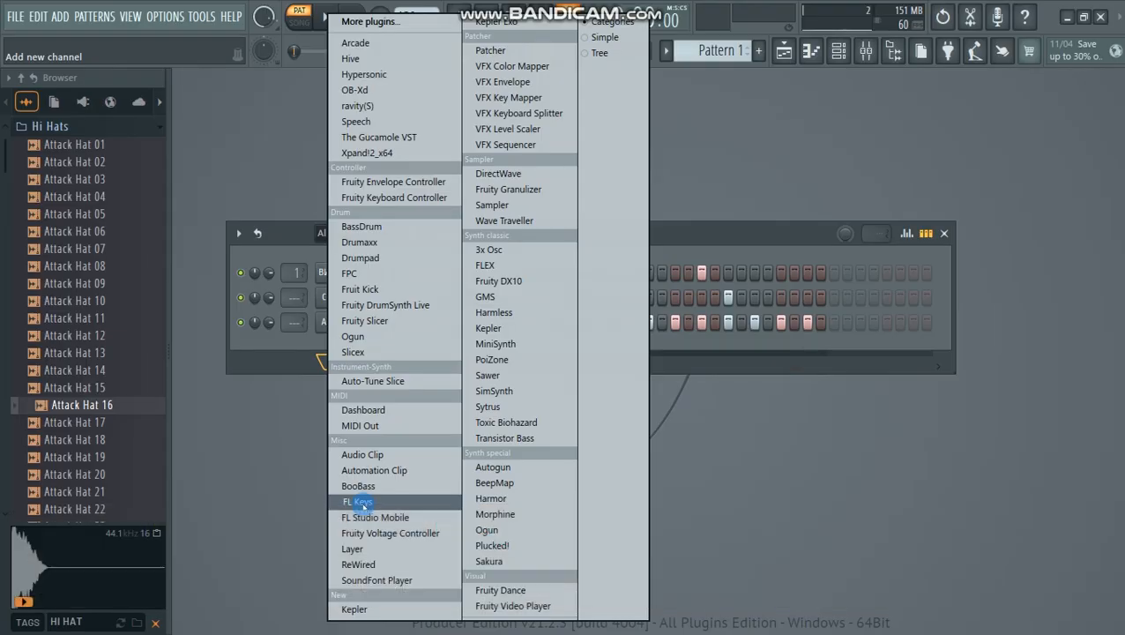
{"action": "left_click", "coordinate": [362, 503]}
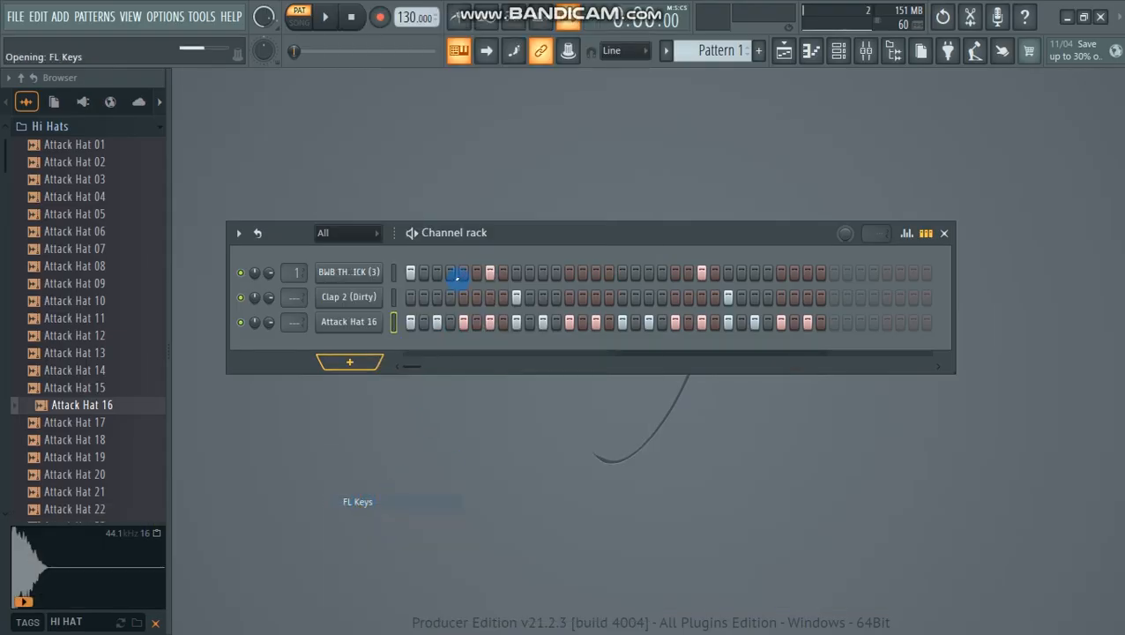
{"action": "mouse_move", "coordinate": [449, 204]}
{"action": "left_mouse_down"}
{"action": "mouse_move", "coordinate": [498, 298]}
{"action": "mouse_move", "coordinate": [488, 310]}
{"action": "left_mouse_up"}
{"action": "left_click", "coordinate": [584, 304]}
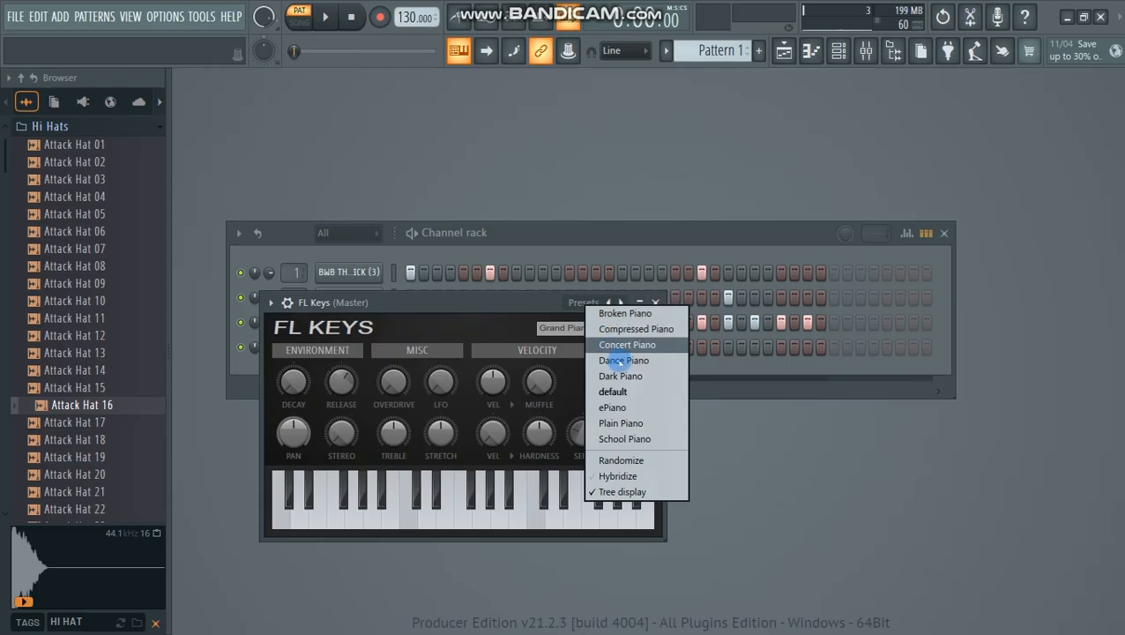
{"action": "left_click", "coordinate": [615, 408]}
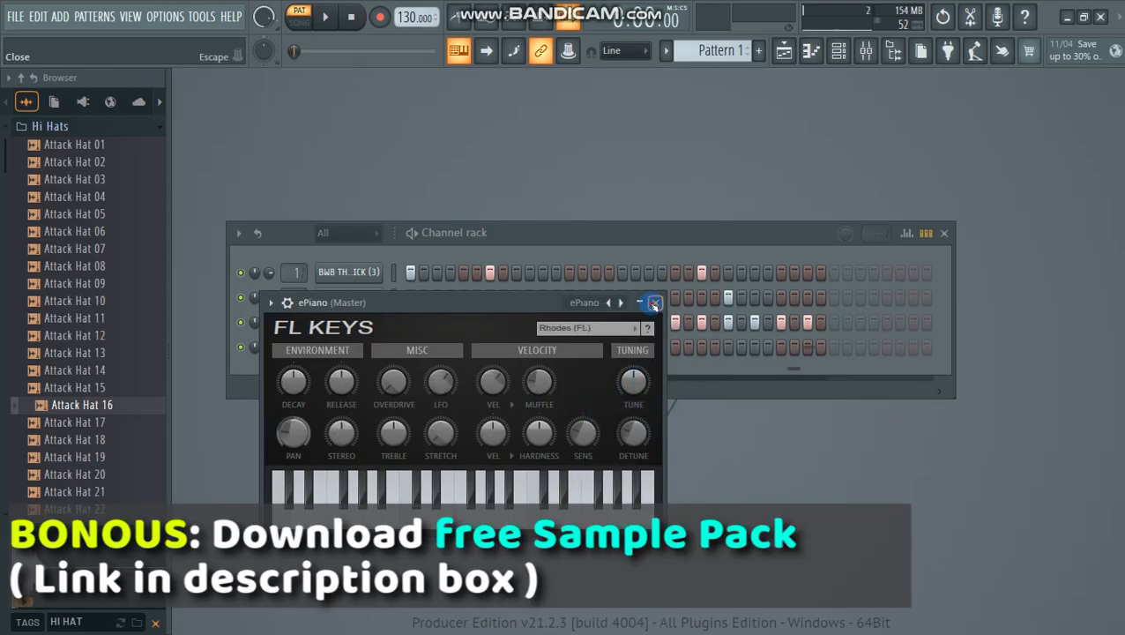
{"action": "left_click", "coordinate": [656, 302]}
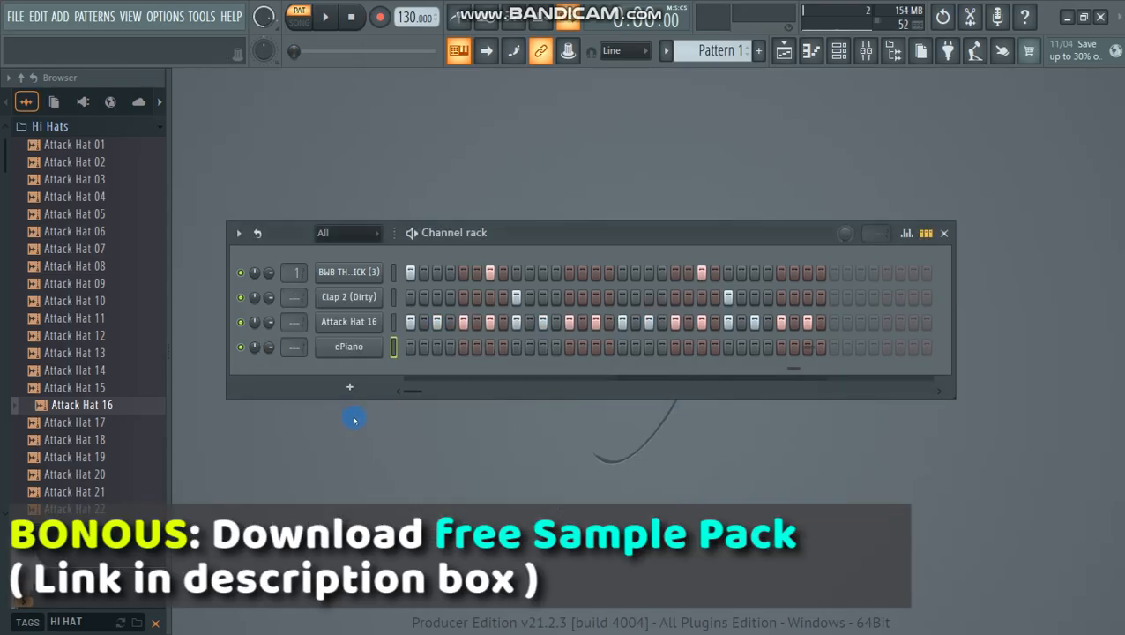
Open the ePiano channel's piano roll, widen it over the browser area and audition a piano key around F5.
{"action": "right_click", "coordinate": [338, 350]}
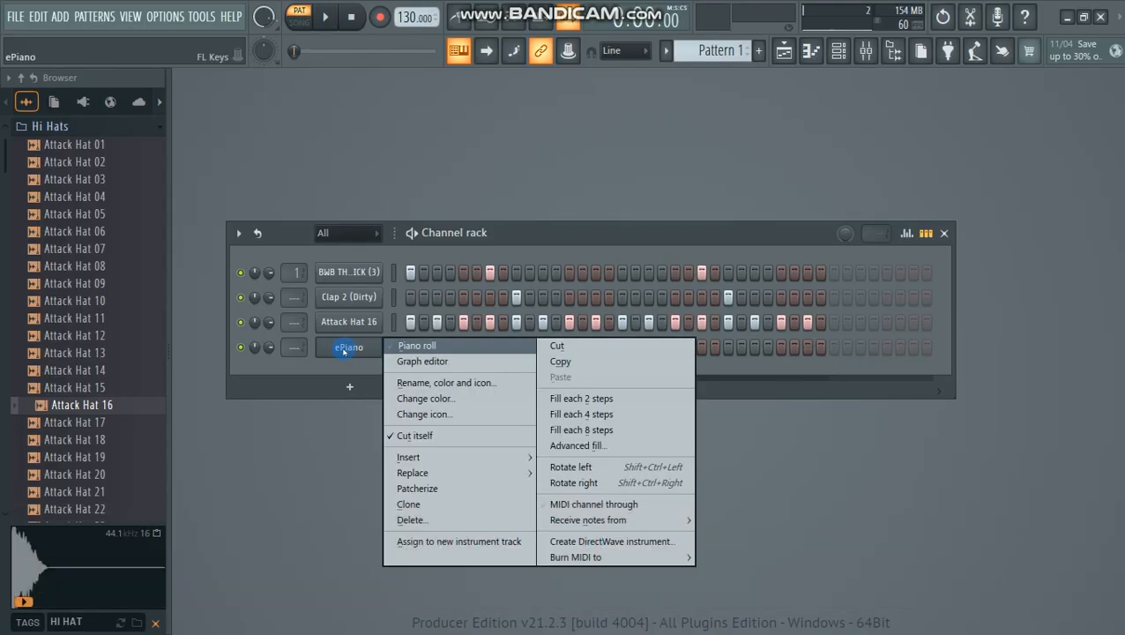
{"action": "left_click", "coordinate": [419, 349]}
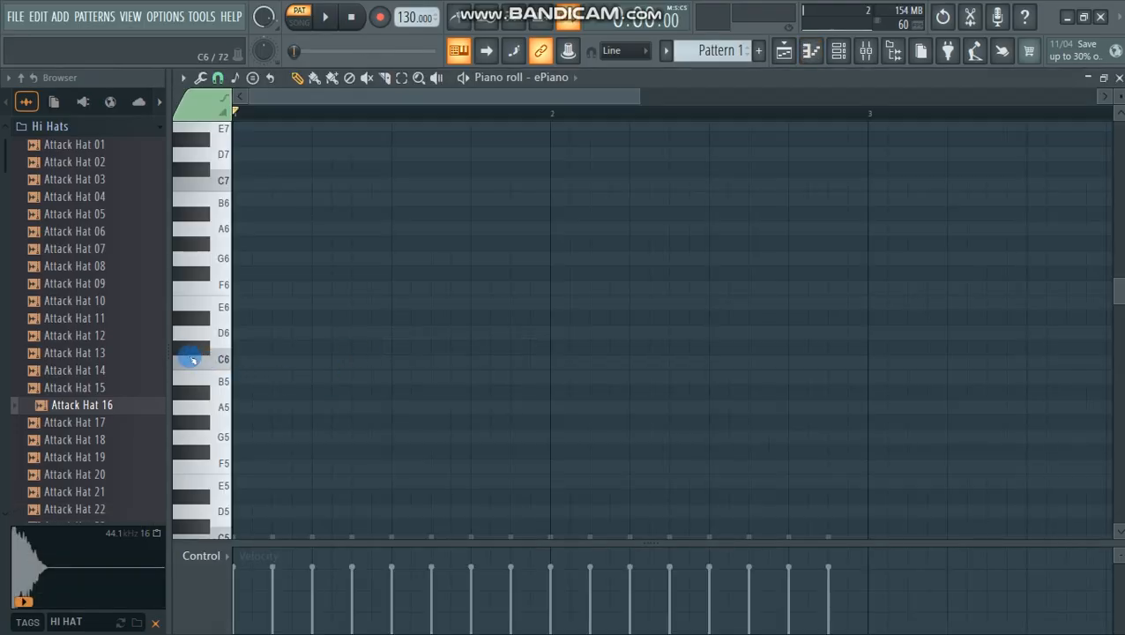
{"action": "left_click_drag", "start_coordinate": [171, 346], "coordinate": [5, 346]}
{"action": "scroll", "coordinate": [293, 389], "scroll_direction": "down", "scroll_amount": 4}
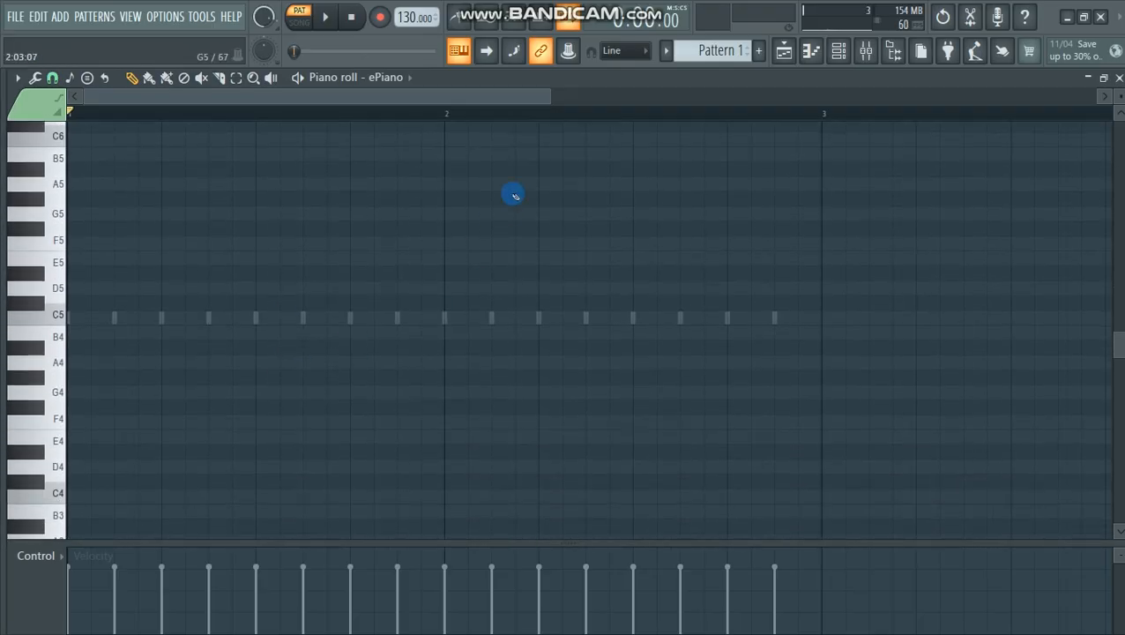
{"action": "left_click_drag", "start_coordinate": [552, 100], "coordinate": [464, 100]}
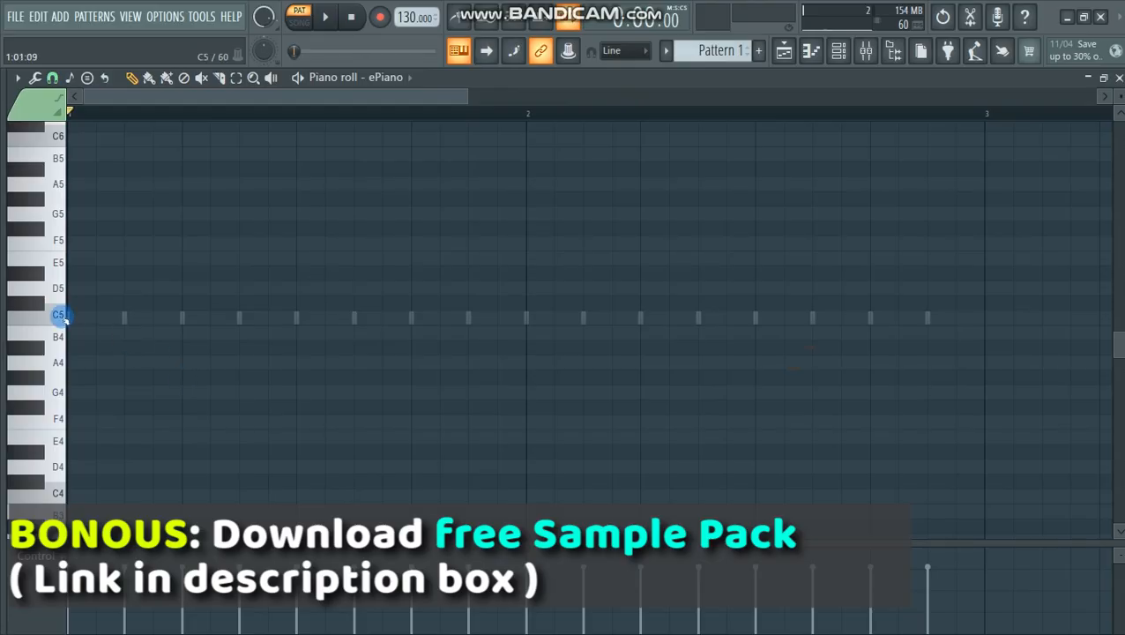
{"action": "left_click", "coordinate": [60, 247]}
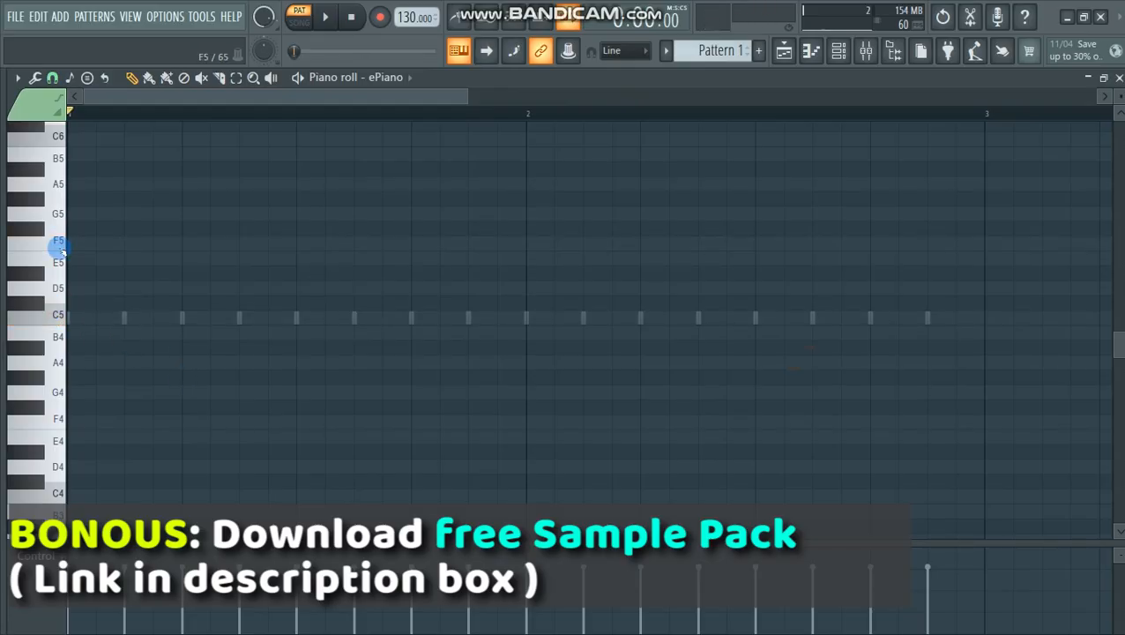
{"action": "scroll", "coordinate": [116, 386], "scroll_direction": "up", "scroll_amount": 3}
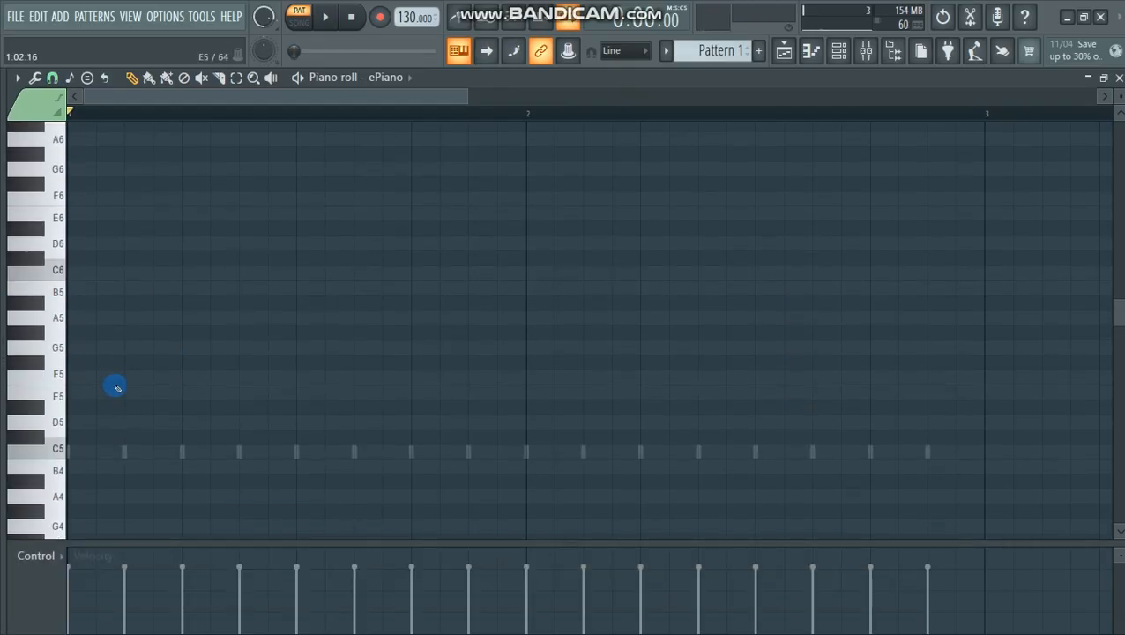
Place ePiano notes on the four beats of bar 1: C5, E5, E5 and G5.
{"action": "scroll", "coordinate": [150, 404], "scroll_direction": "down", "scroll_amount": 1}
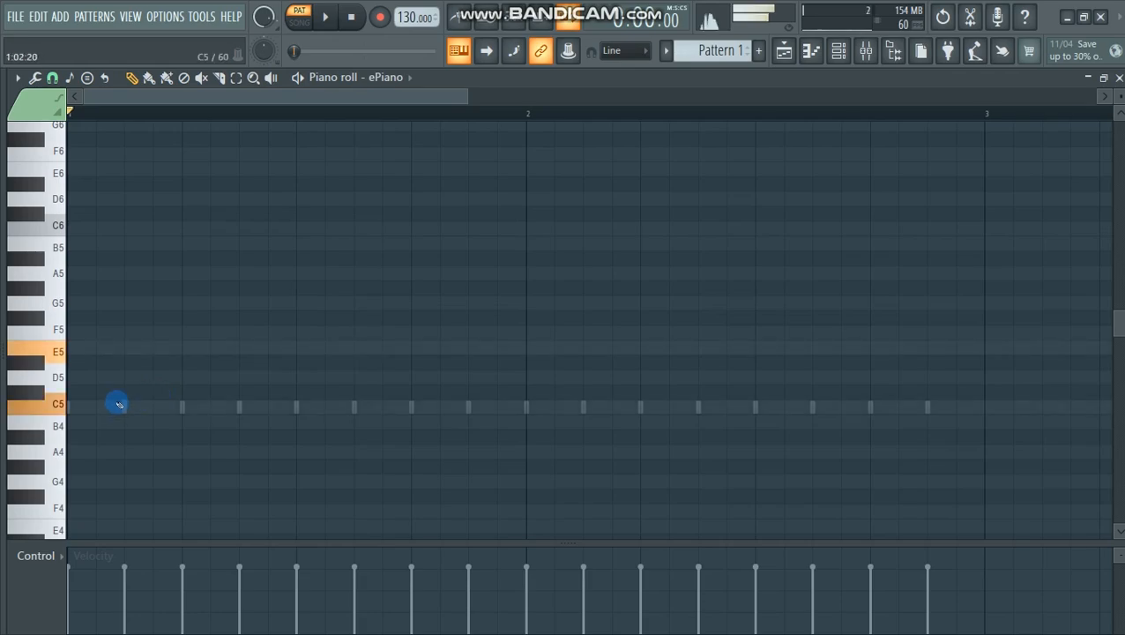
{"action": "left_click", "coordinate": [82, 409]}
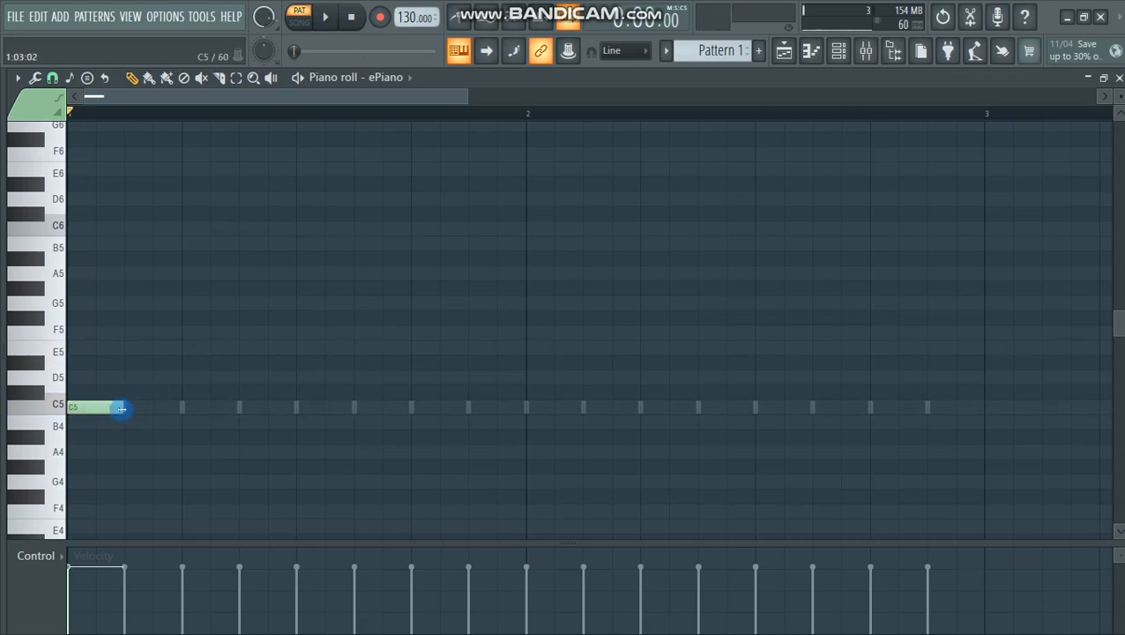
{"action": "left_click", "coordinate": [187, 349]}
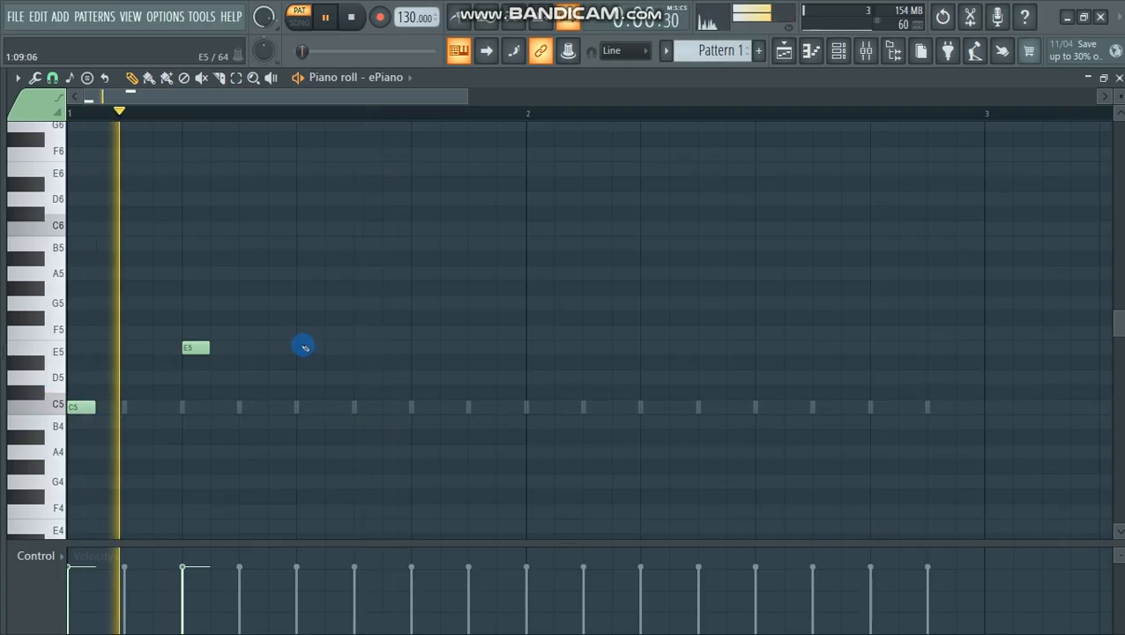
{"action": "left_click", "coordinate": [303, 347]}
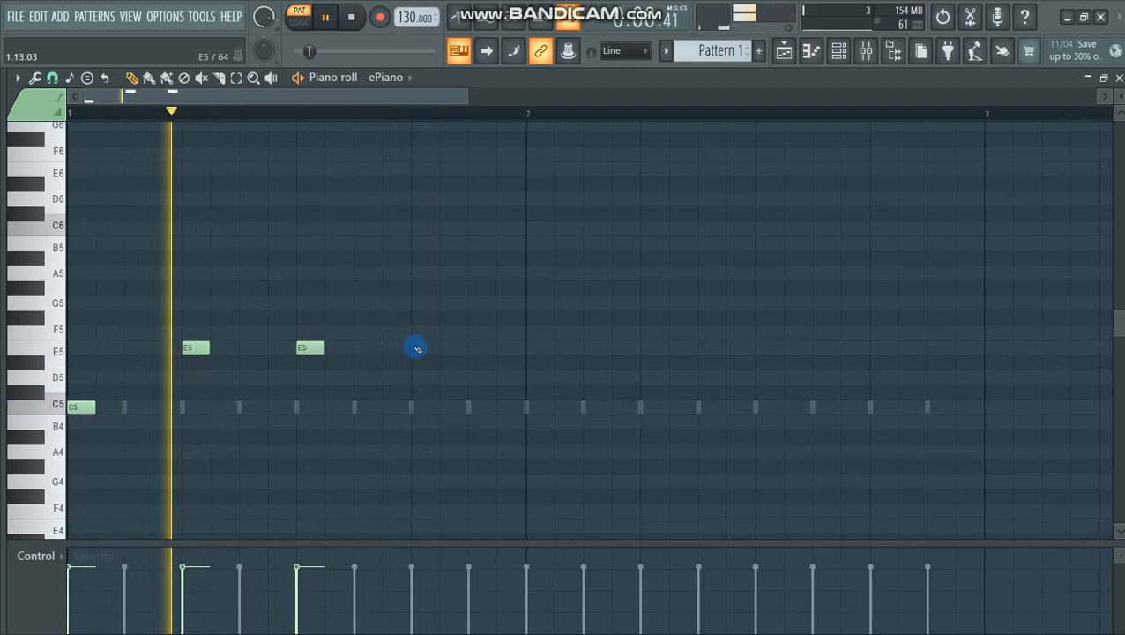
{"action": "key", "text": "space"}
{"action": "left_click", "coordinate": [417, 304]}
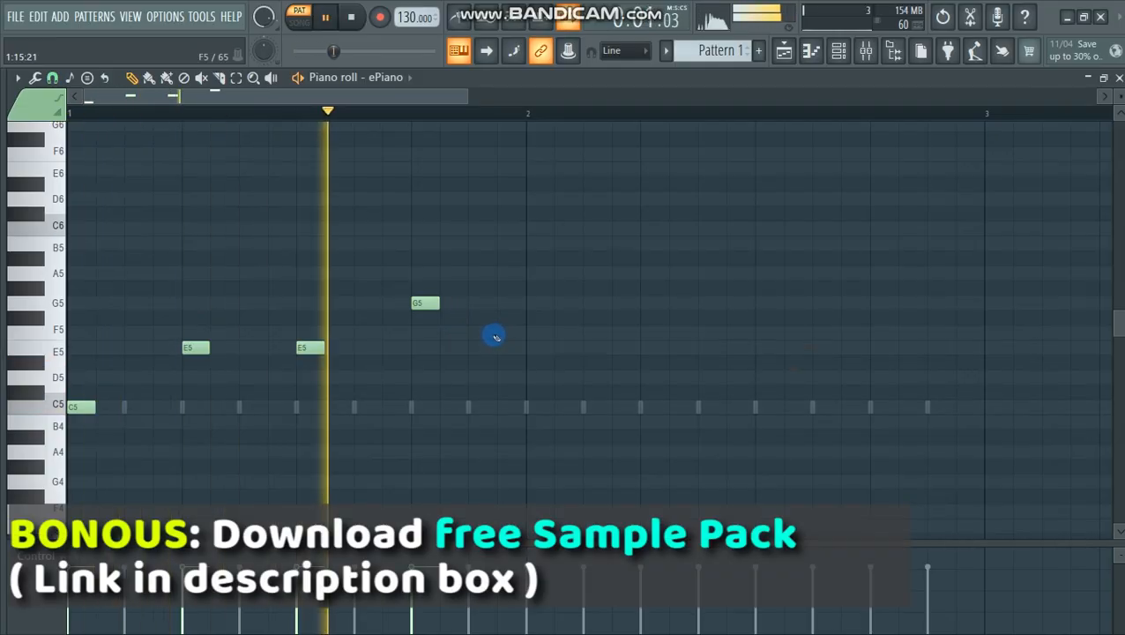
Move the beat 3 note down to D5 and the beat 2 note down to C5, checking the melody by playback.
{"action": "left_click_drag", "start_coordinate": [307, 347], "coordinate": [310, 388]}
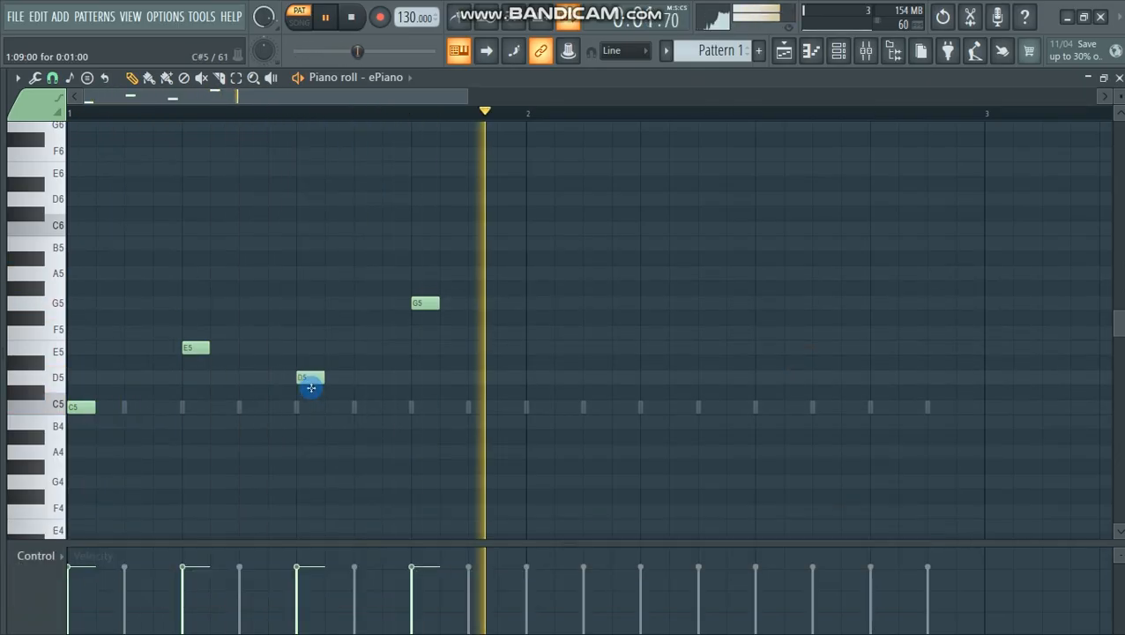
{"action": "left_click", "coordinate": [195, 346]}
{"action": "left_click_drag", "start_coordinate": [195, 347], "coordinate": [193, 406]}
{"action": "left_click", "coordinate": [307, 378]}
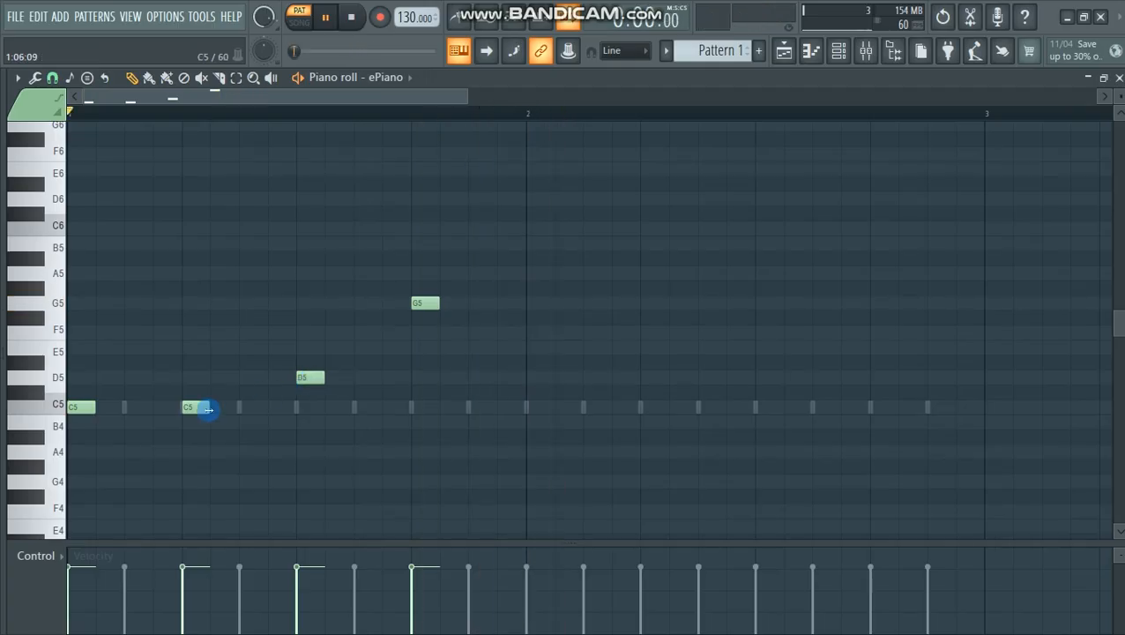
{"action": "key", "text": "space"}
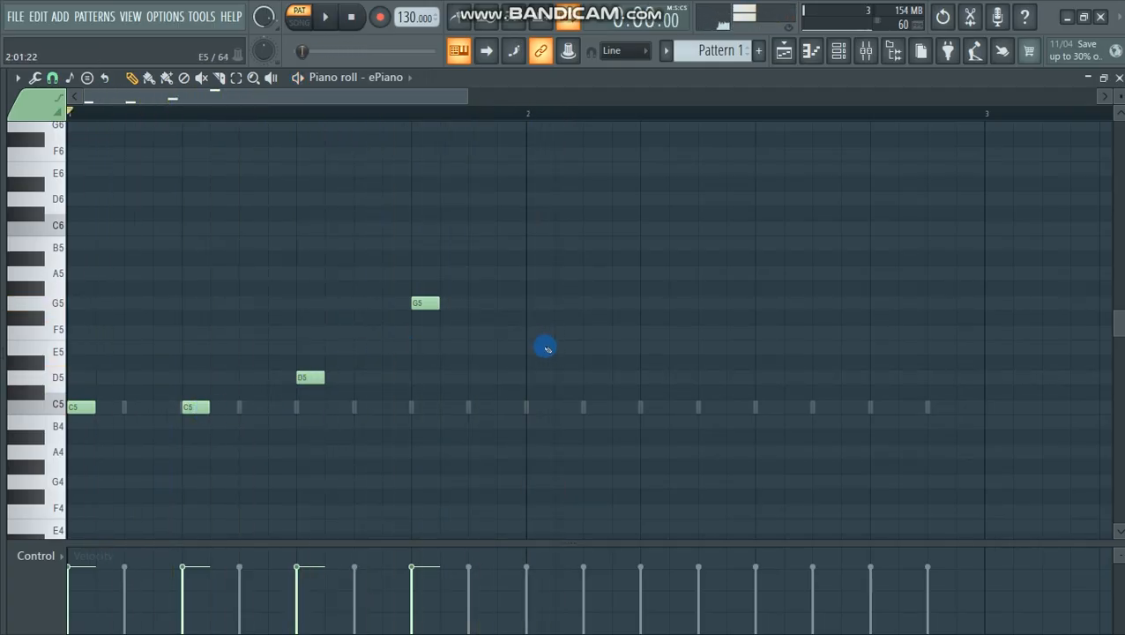
Extend the four notes to meet each other with quick legato, using a temporary G5 note at bar 2, and play the result.
{"action": "left_click", "coordinate": [528, 304]}
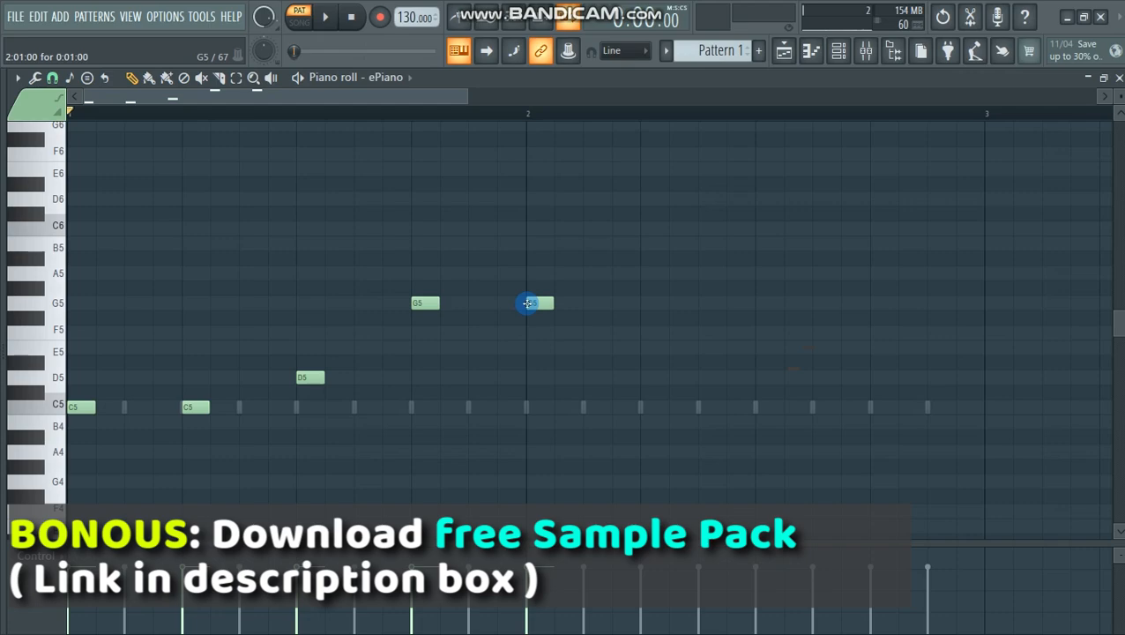
{"action": "key", "text": "ctrl+l"}
{"action": "right_click", "coordinate": [574, 302]}
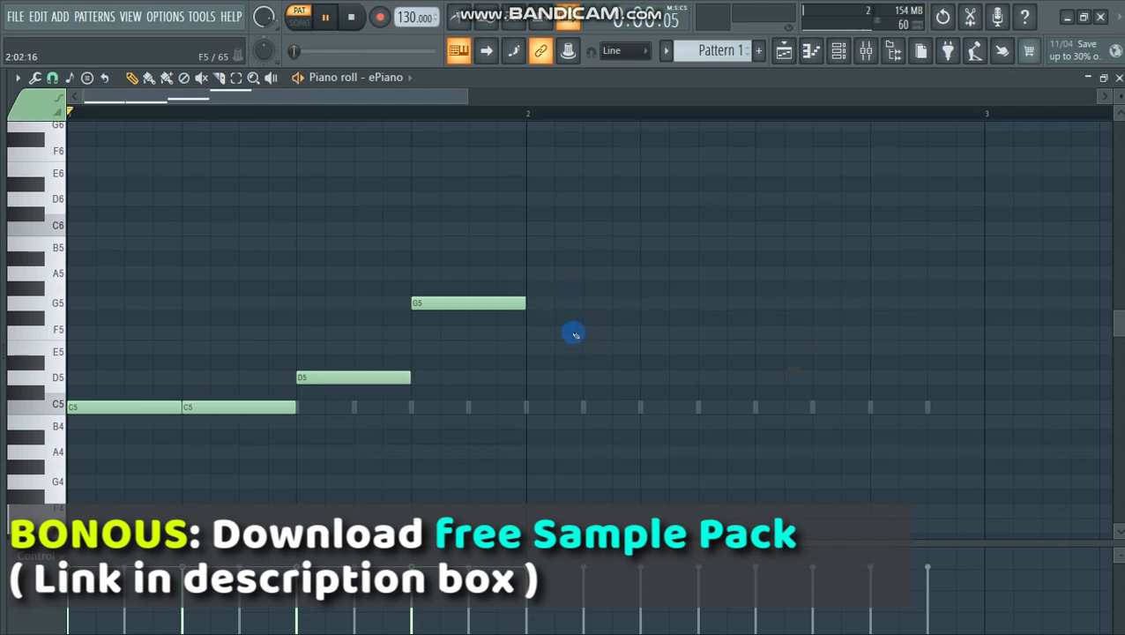
{"action": "key", "text": "space"}
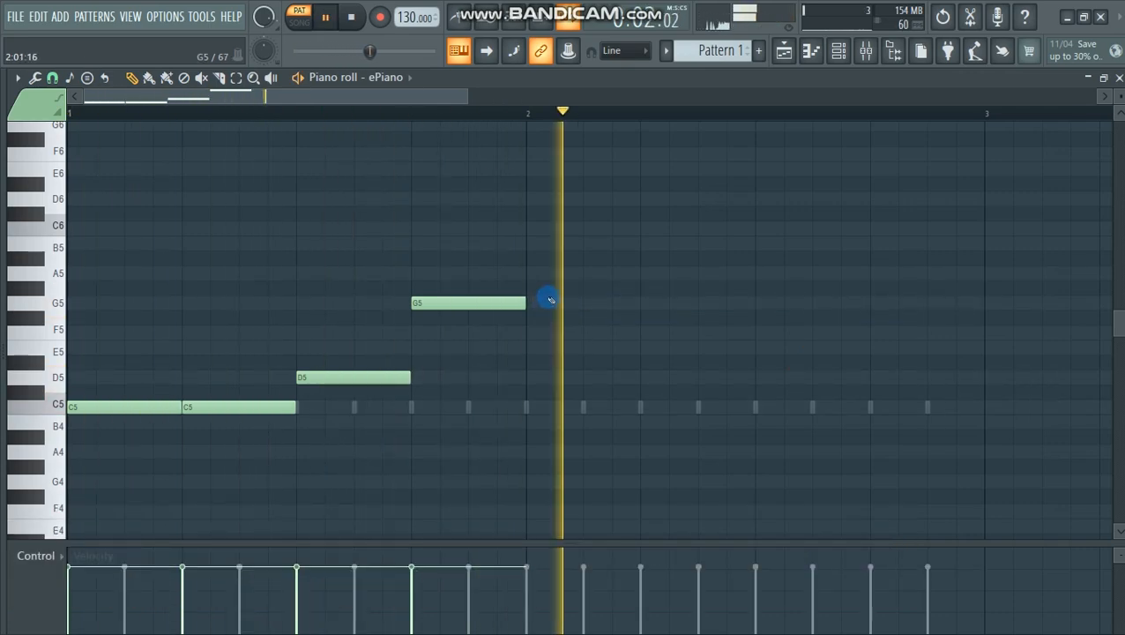
Duplicate the four bar 1 notes into bar 2 and play back the two-bar melody.
{"action": "left_click_drag", "start_coordinate": [470, 98], "coordinate": [661, 140]}
{"action": "key", "text": "space"}
{"action": "left_click_drag", "start_coordinate": [368, 269], "coordinate": [394, 407]}
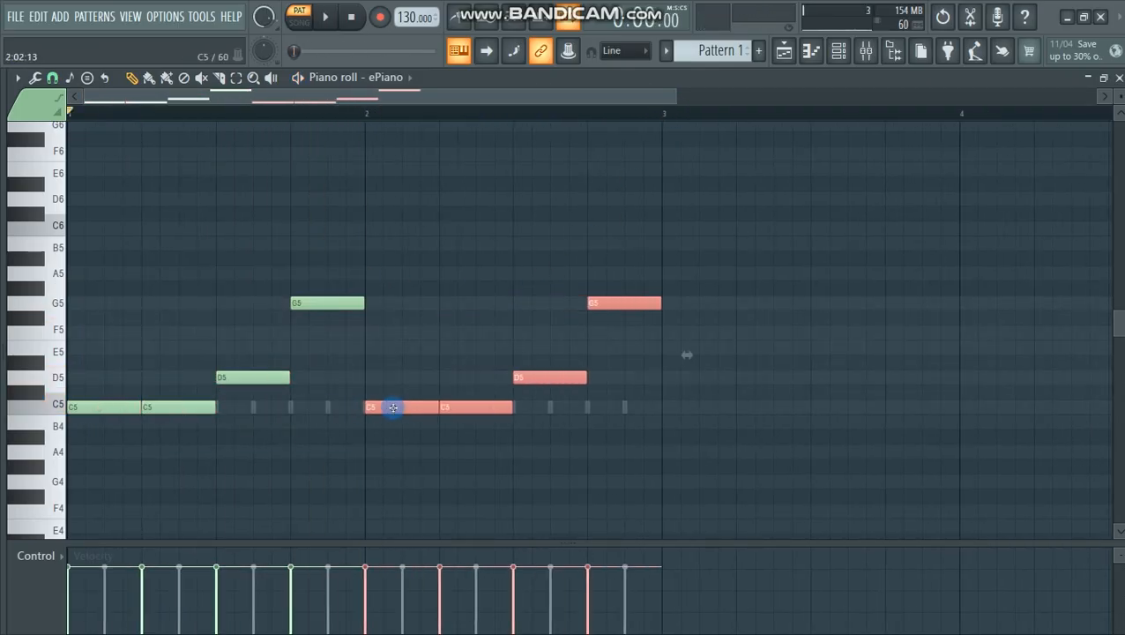
{"action": "key", "text": "space"}
{"action": "left_click", "coordinate": [437, 336]}
{"action": "right_click", "coordinate": [447, 337]}
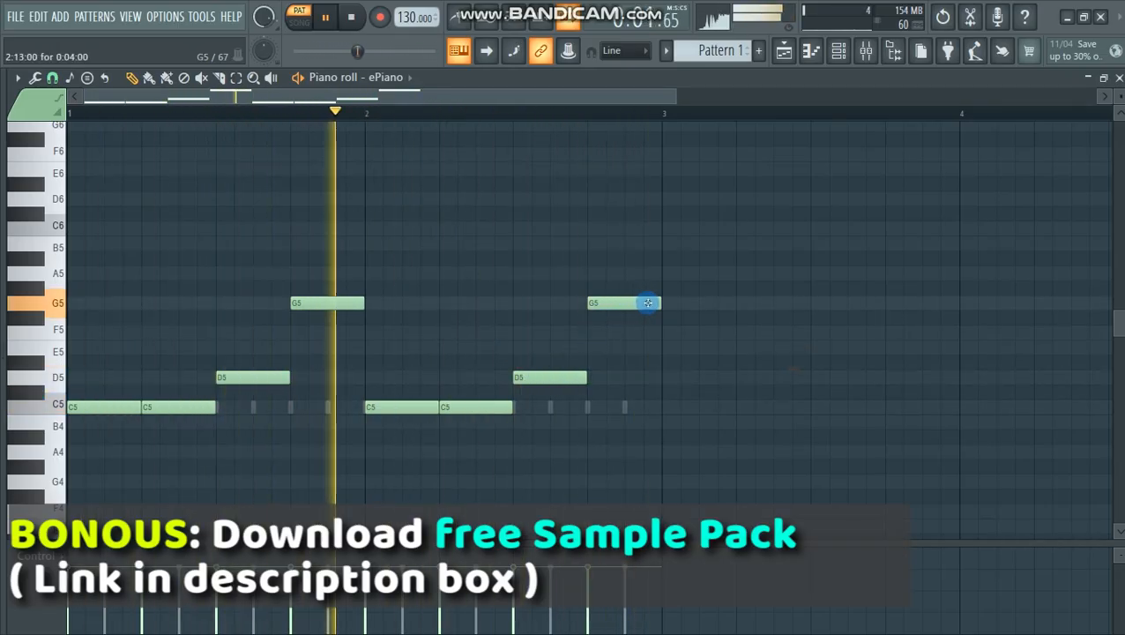
Replace the final G5 of bar 2 with two short notes, F5 on step 13 and A5 on step 15, and play the melody.
{"action": "key", "text": "space"}
{"action": "left_click_drag", "start_coordinate": [661, 304], "coordinate": [624, 306]}
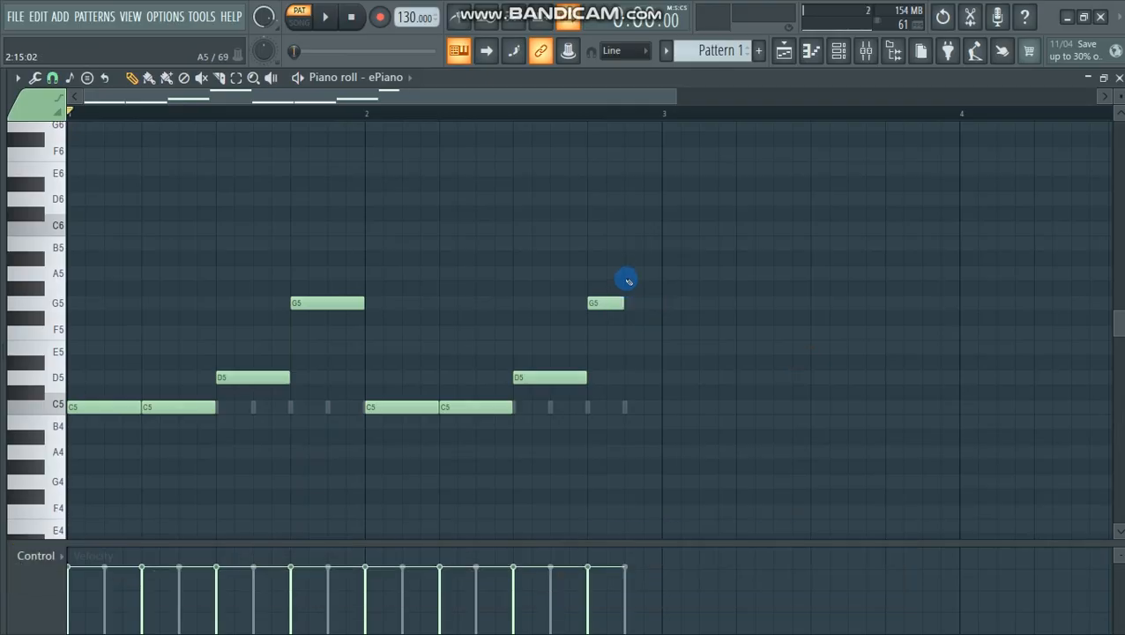
{"action": "left_click", "coordinate": [624, 274]}
{"action": "left_click", "coordinate": [600, 305]}
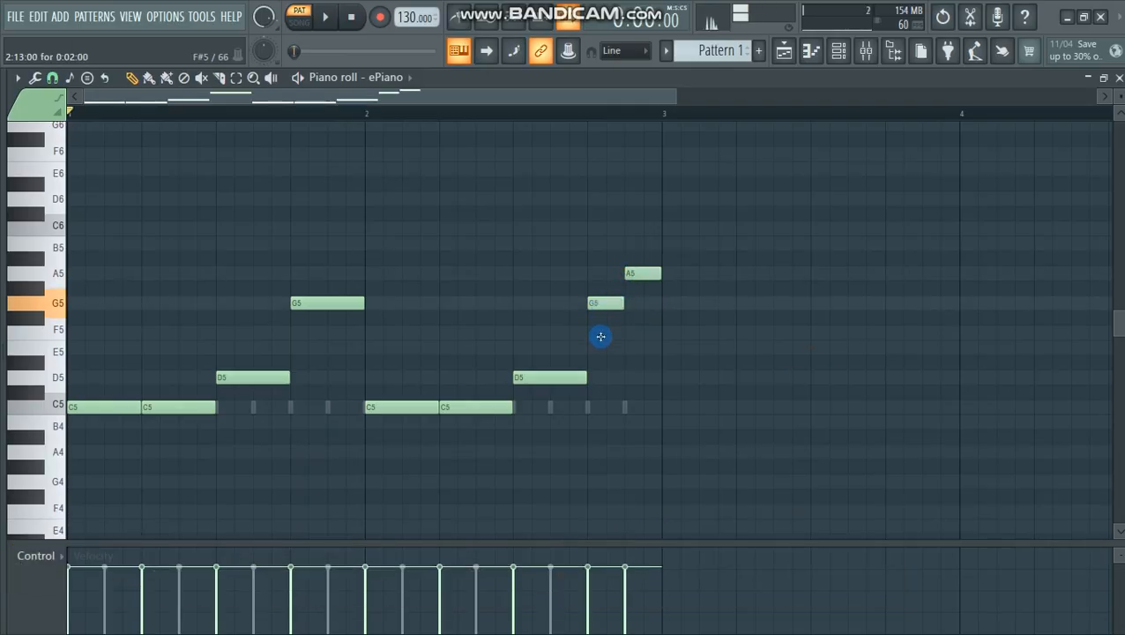
{"action": "left_click_drag", "start_coordinate": [600, 332], "coordinate": [601, 333]}
{"action": "key", "text": "space"}
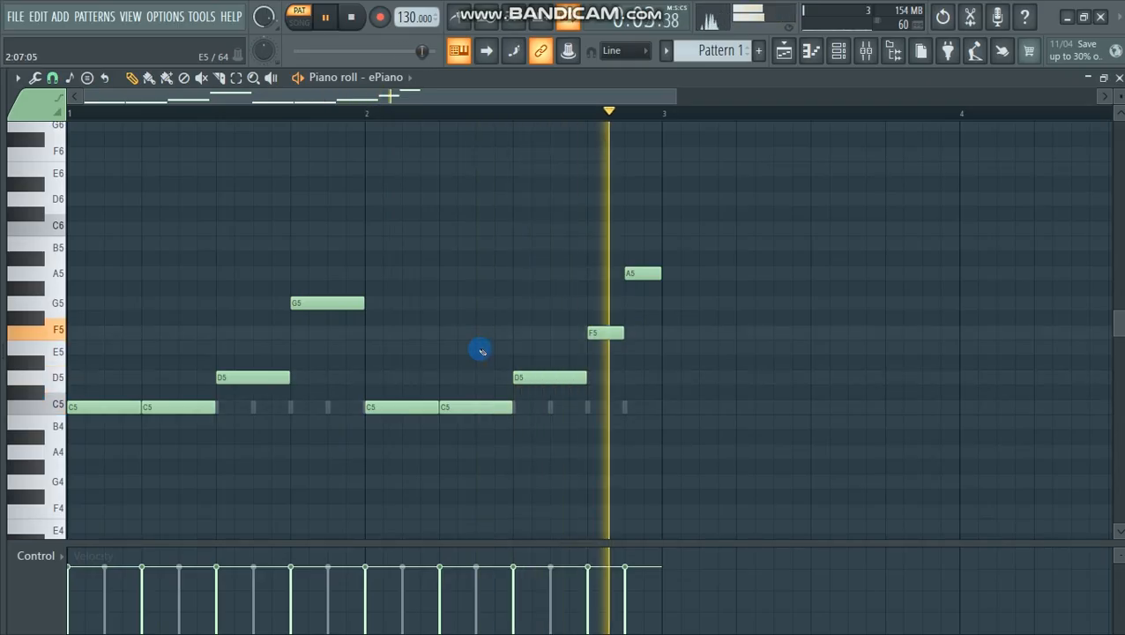
{"action": "key", "text": "space"}
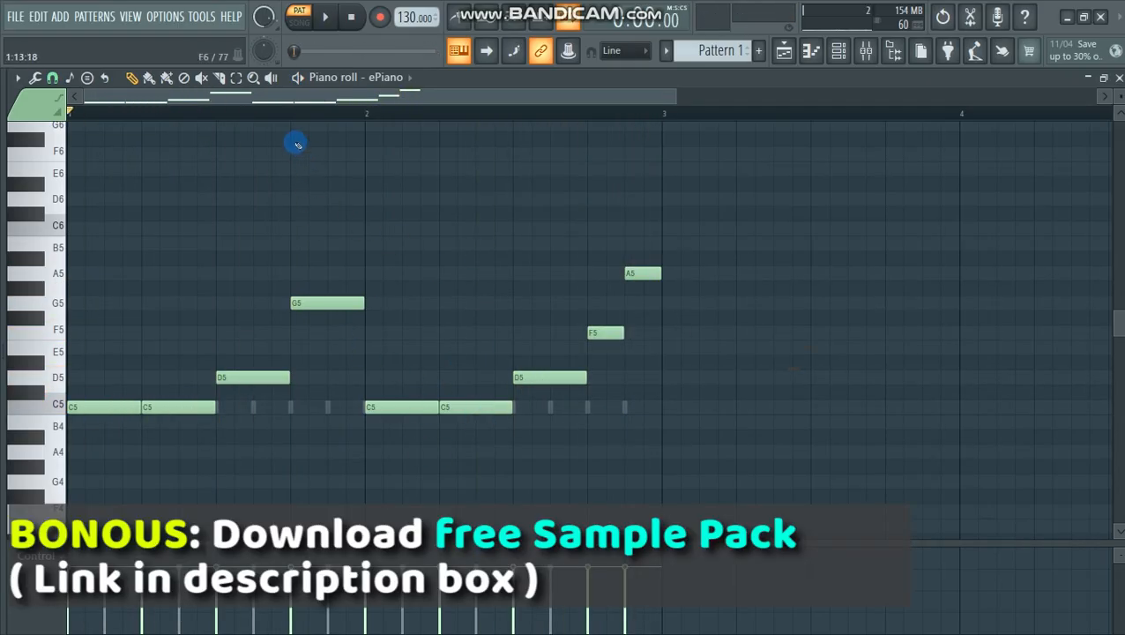
Add a two-step F5 note on step 3 of bar 1 and play the melody to check it.
{"action": "left_click_drag", "start_coordinate": [685, 104], "coordinate": [474, 104]}
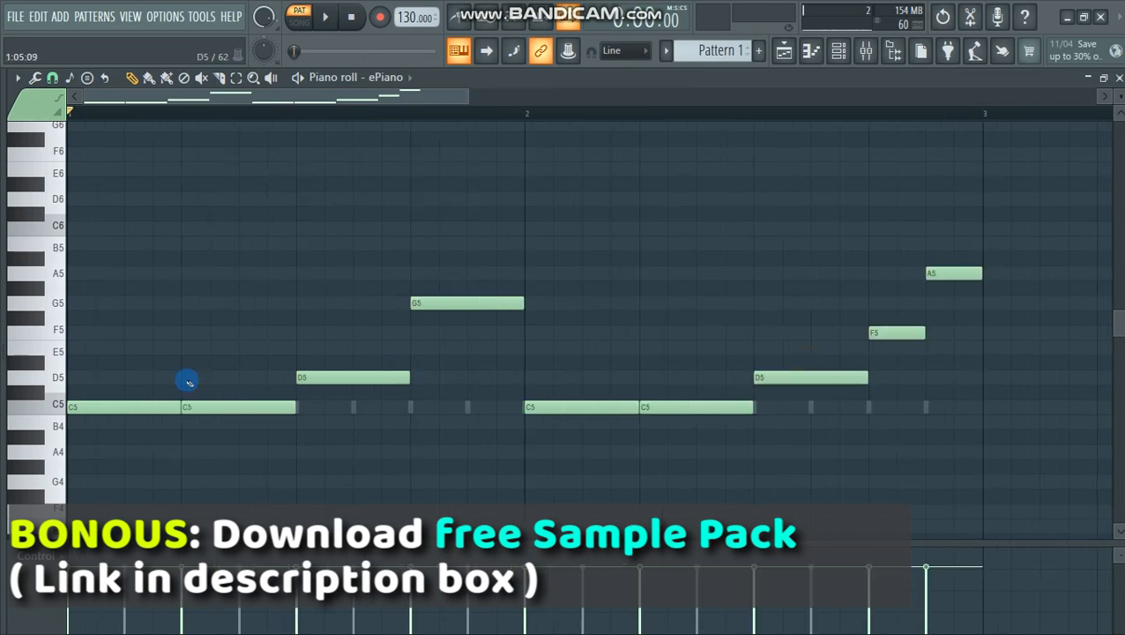
{"action": "left_click", "coordinate": [127, 304]}
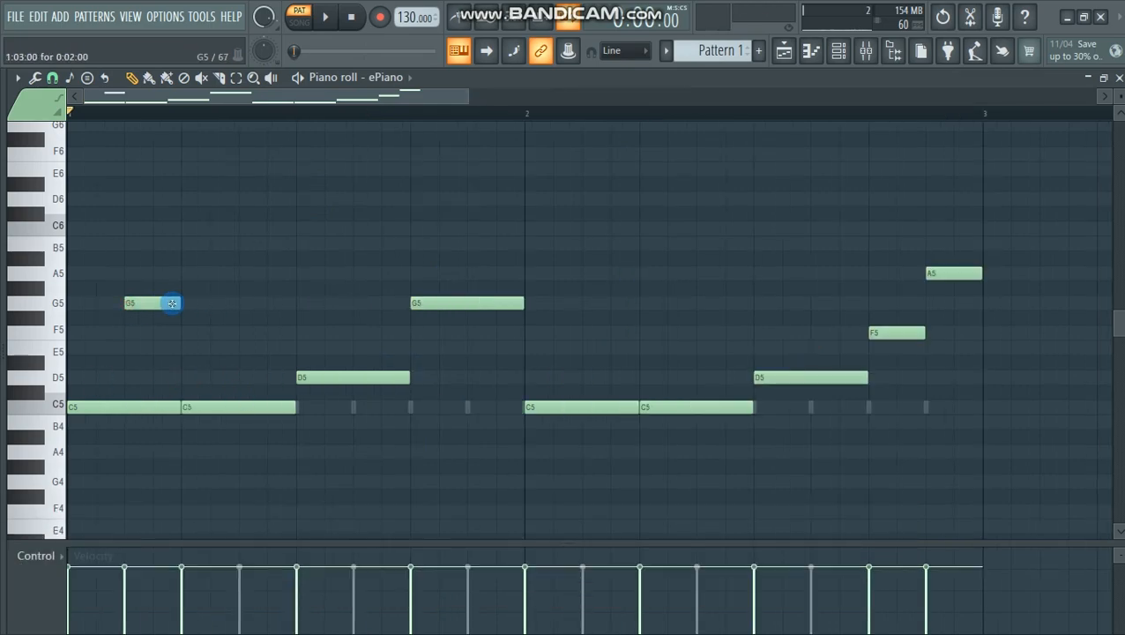
{"action": "left_click_drag", "start_coordinate": [167, 303], "coordinate": [166, 335]}
{"action": "key", "text": "space"}
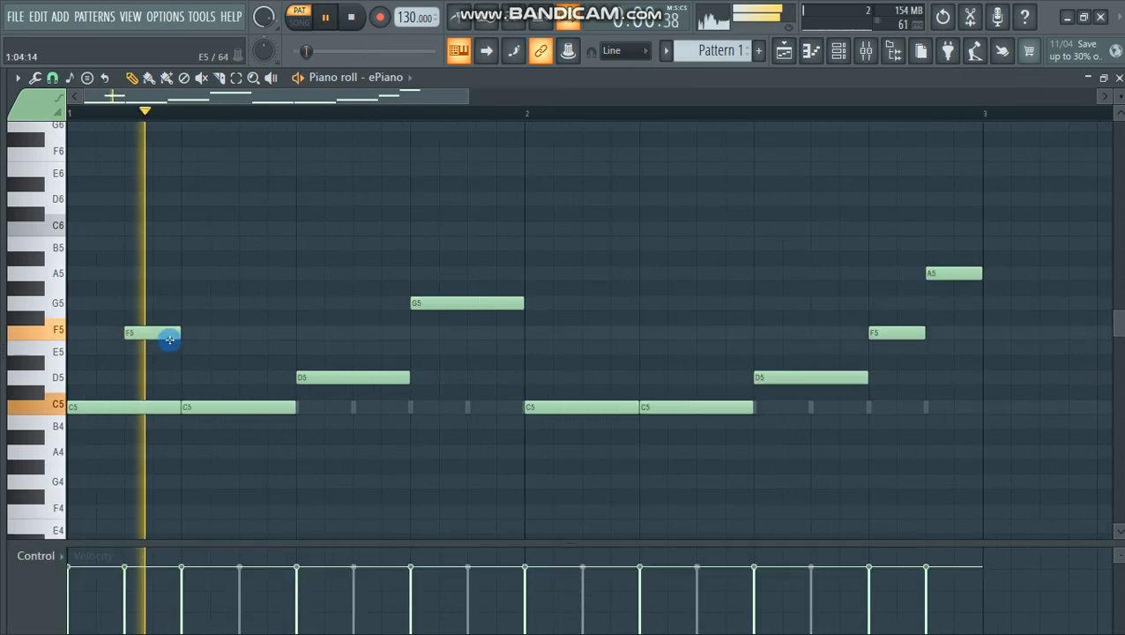
{"action": "key", "text": "space"}
{"action": "key", "text": "space"}
{"action": "key", "text": "space"}
{"action": "key", "text": "space"}
Add a two-step A5 note on step 11 of bar 1 and listen to the melody.
{"action": "left_click", "coordinate": [357, 272]}
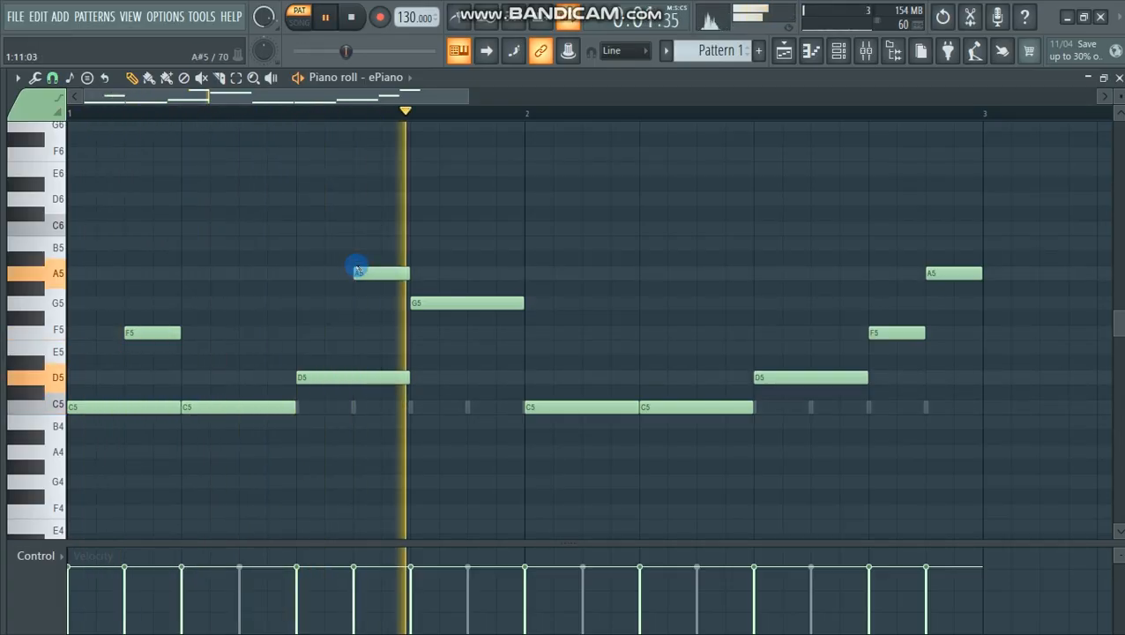
{"action": "key", "text": "space"}
{"action": "key", "text": "space"}
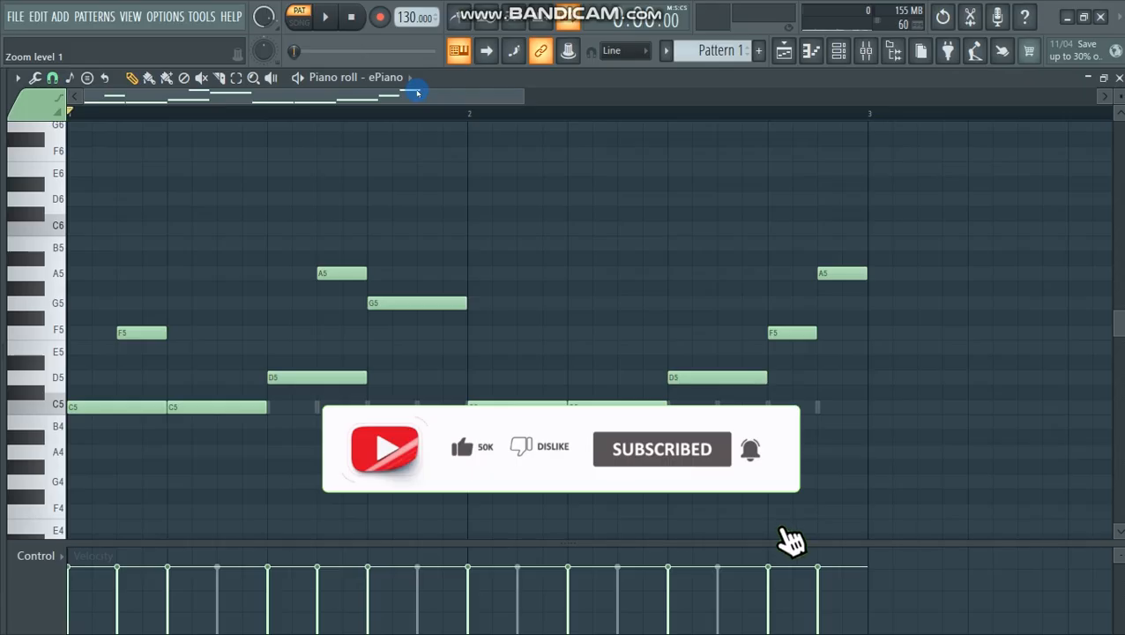
Play back the melody and add a two-step F5 note on step 7 of bar 2.
{"action": "key", "text": "space"}
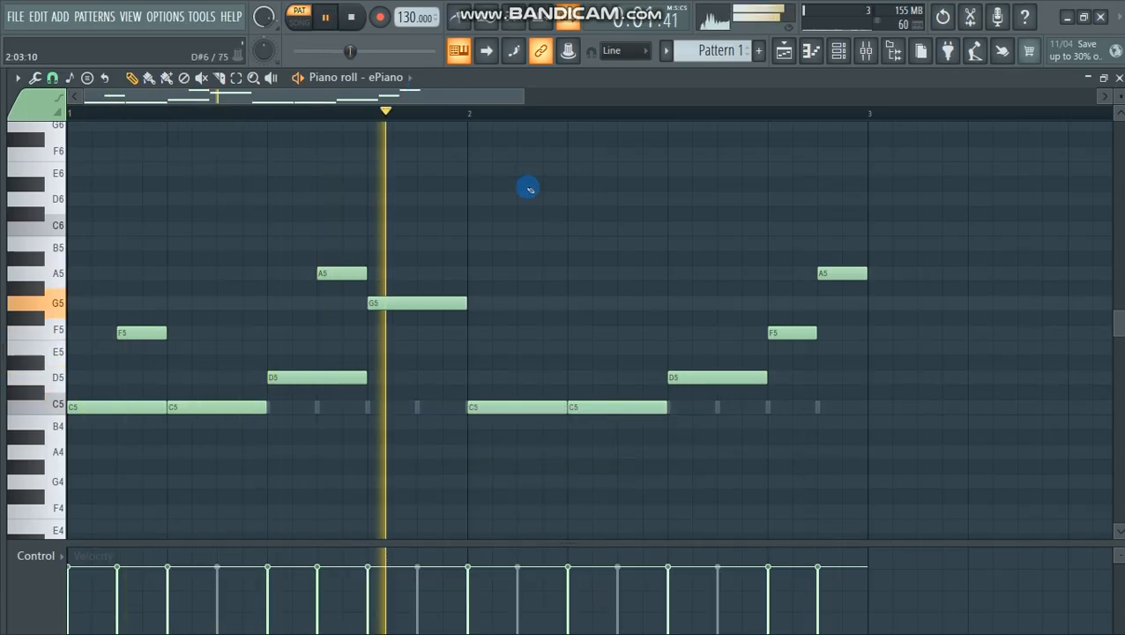
{"action": "key", "text": "space"}
{"action": "key", "text": "space"}
{"action": "left_click_drag", "start_coordinate": [366, 236], "coordinate": [538, 324]}
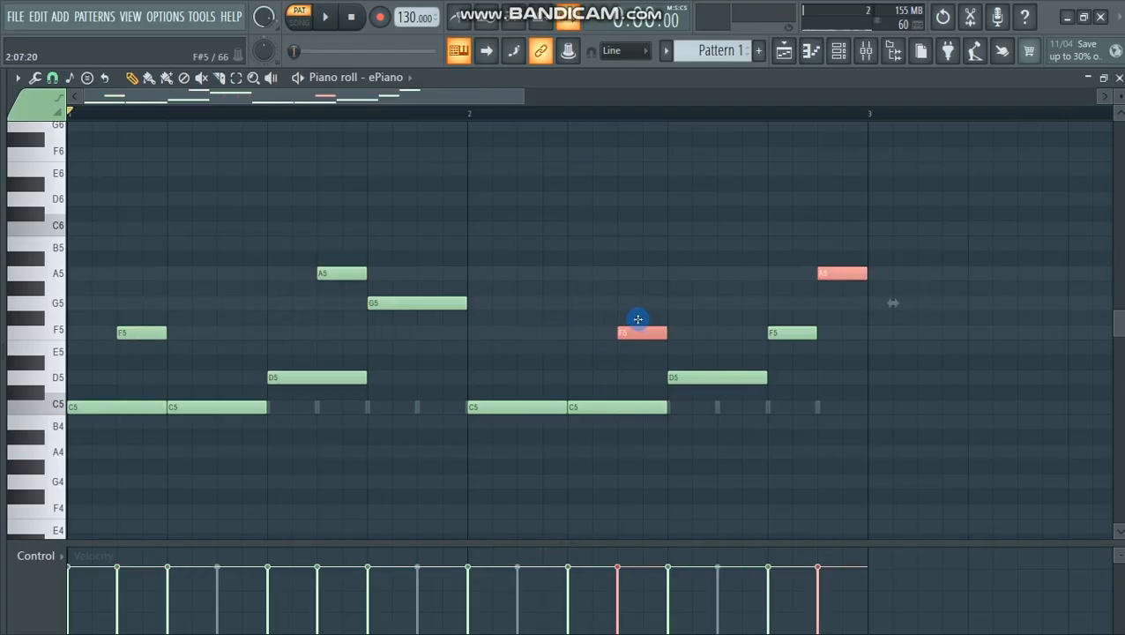
{"action": "key", "text": "space"}
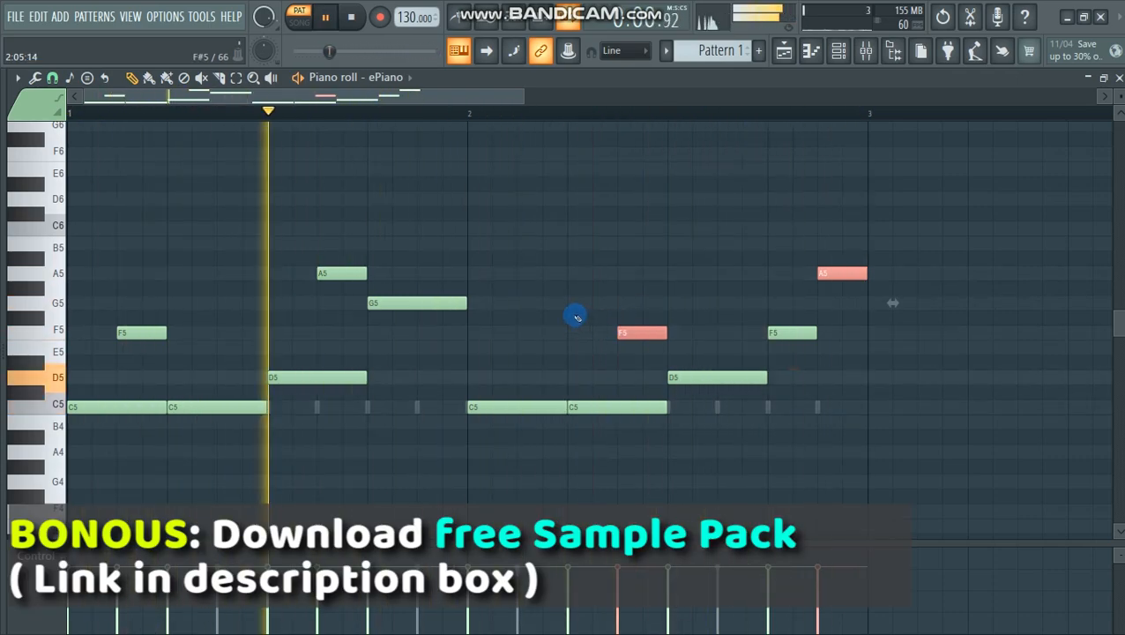
{"action": "left_click_drag", "start_coordinate": [567, 274], "coordinate": [544, 313]}
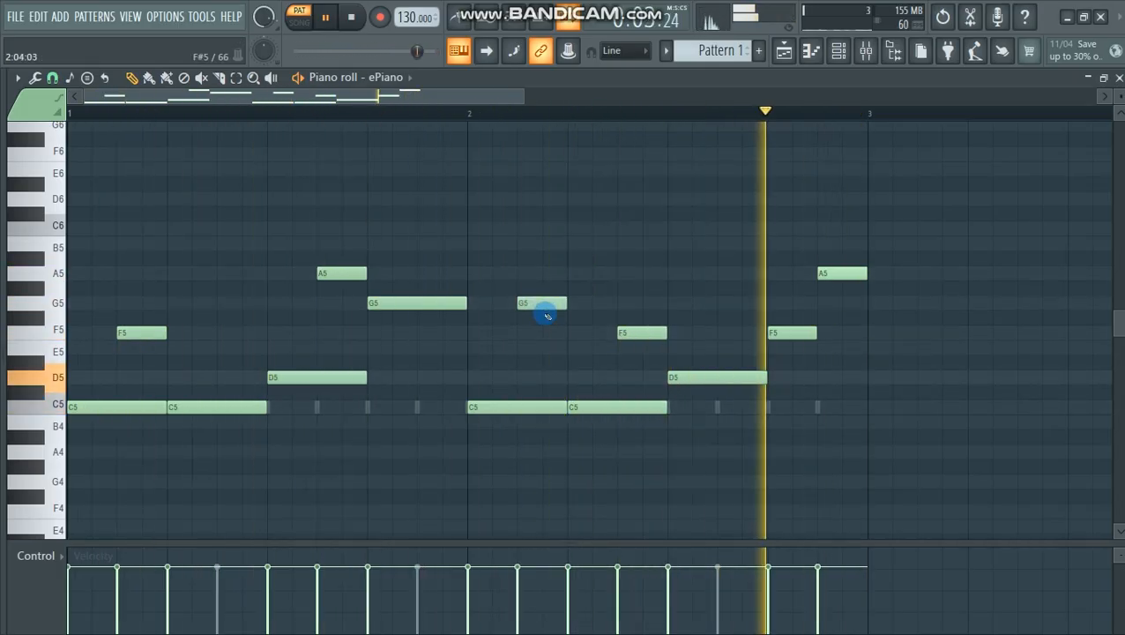
{"action": "right_click", "coordinate": [545, 313]}
{"action": "key", "text": "space"}
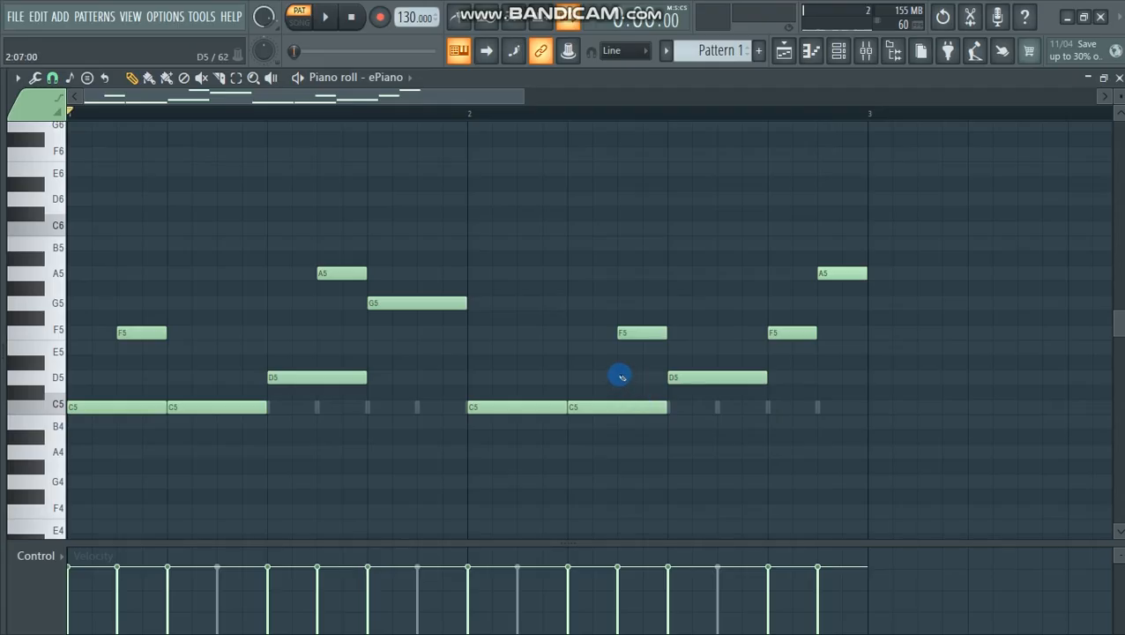
{"action": "key", "text": "F6"}
{"action": "left_click_drag", "start_coordinate": [451, 236], "coordinate": [515, 223]}
{"action": "left_click", "coordinate": [246, 378]}
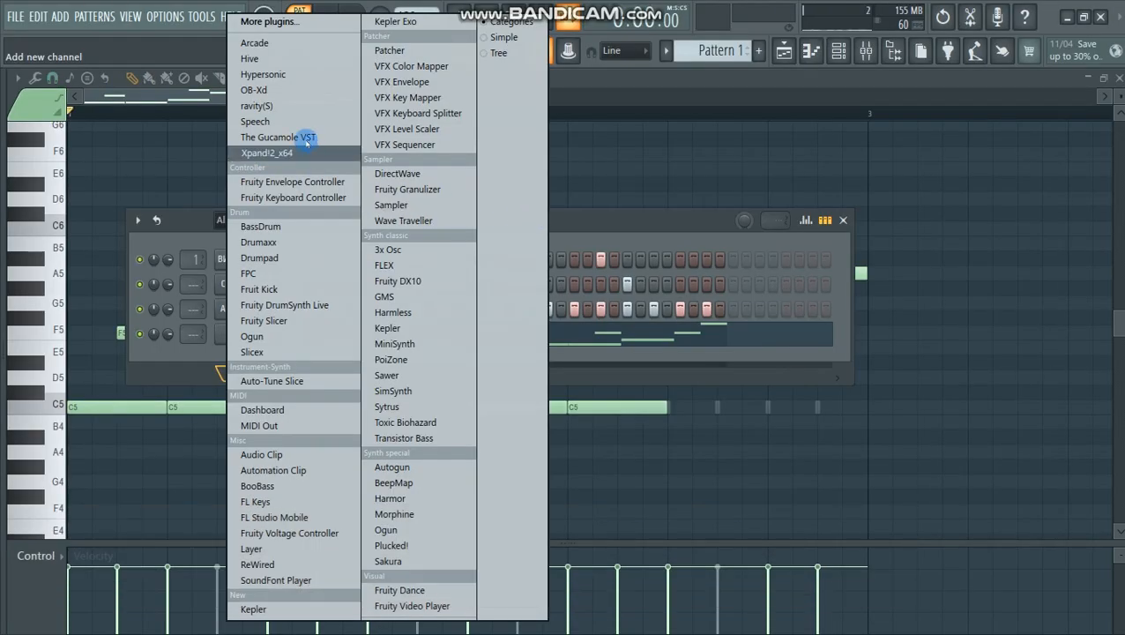
{"action": "left_click", "coordinate": [565, 227]}
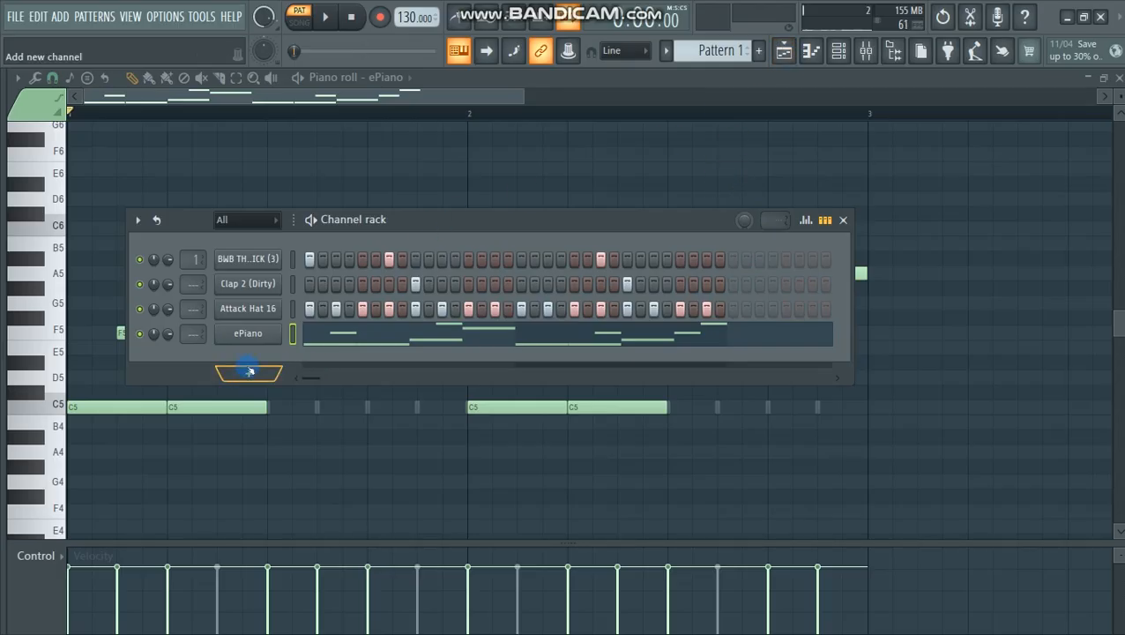
{"action": "left_click_drag", "start_coordinate": [386, 218], "coordinate": [388, 222]}
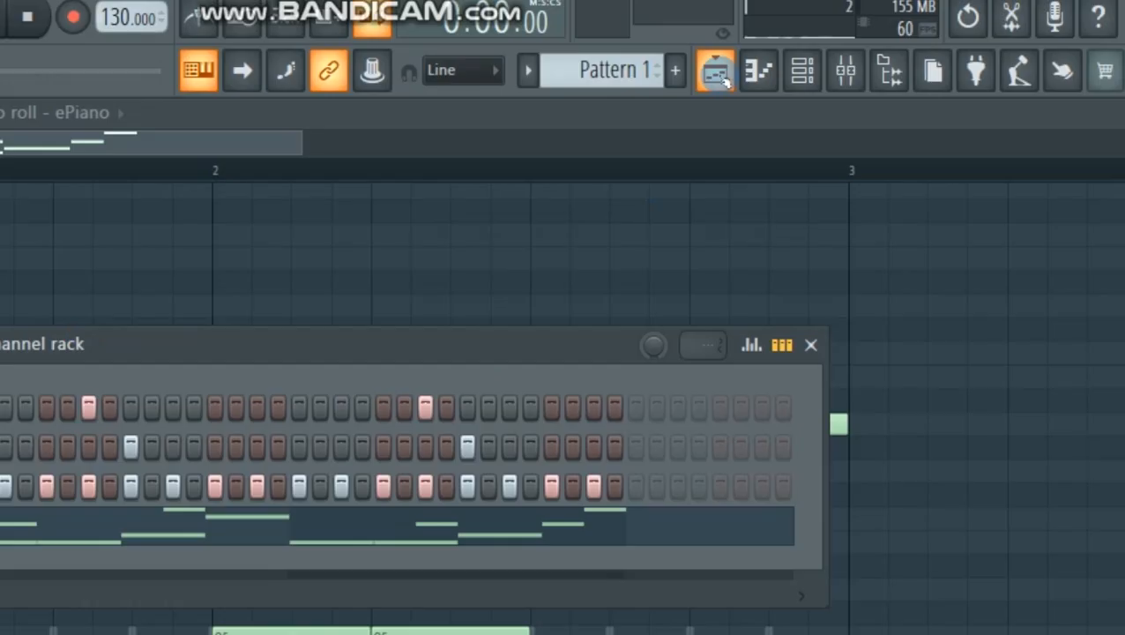
Open the Playlist and place Pattern 1 at bar 1 of Track 1.
{"action": "left_click", "coordinate": [717, 73]}
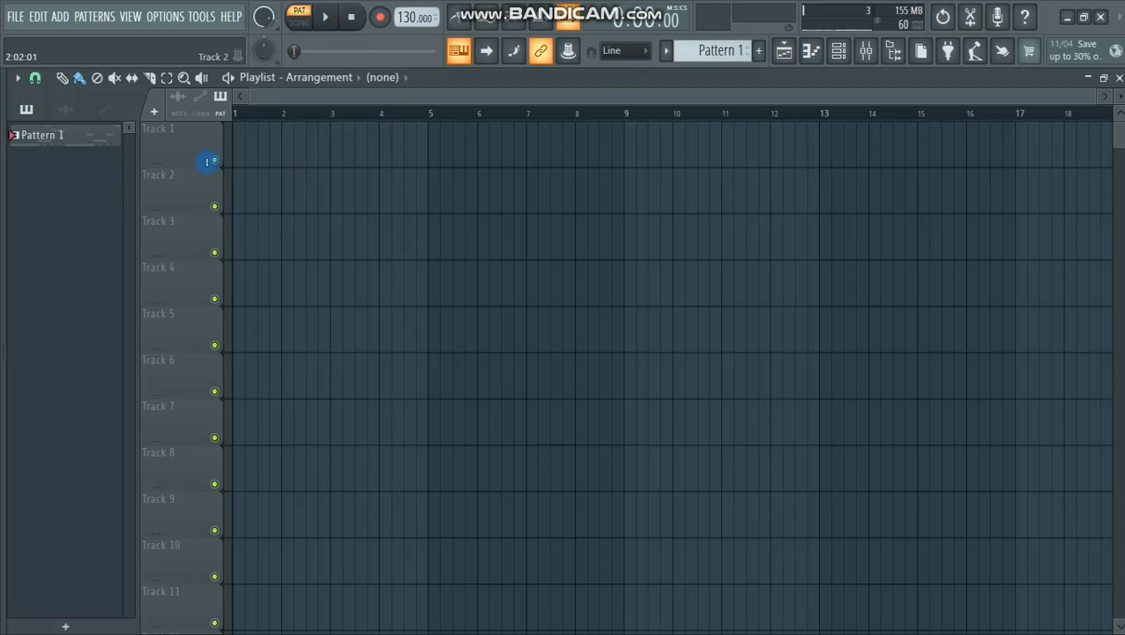
{"action": "left_click", "coordinate": [237, 153]}
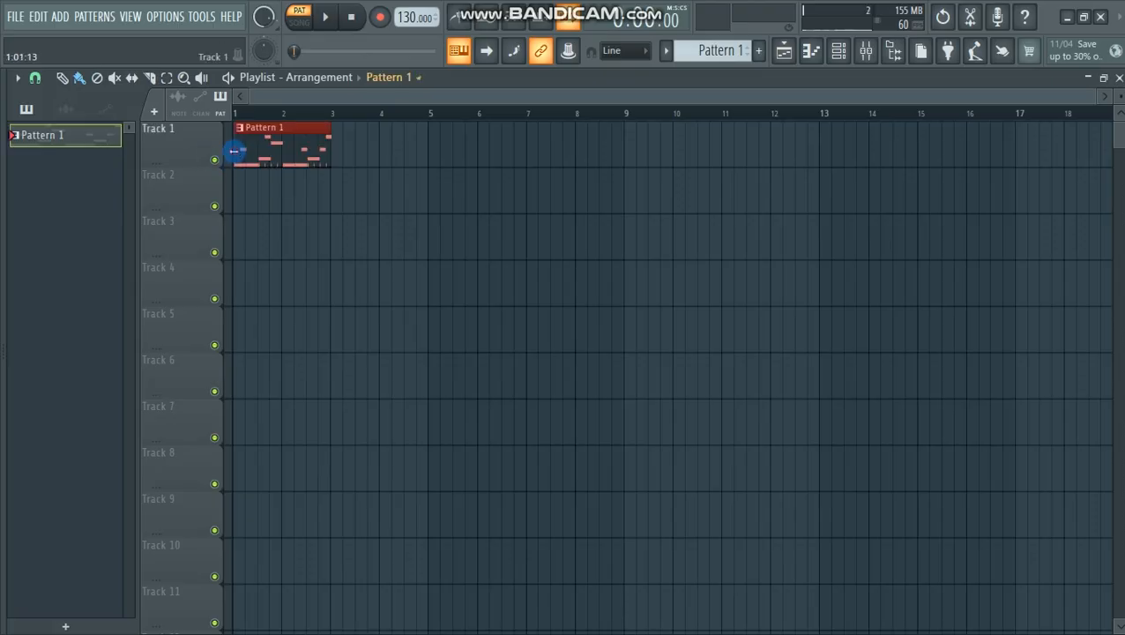
{"action": "left_click_drag", "start_coordinate": [1047, 95], "coordinate": [660, 143]}
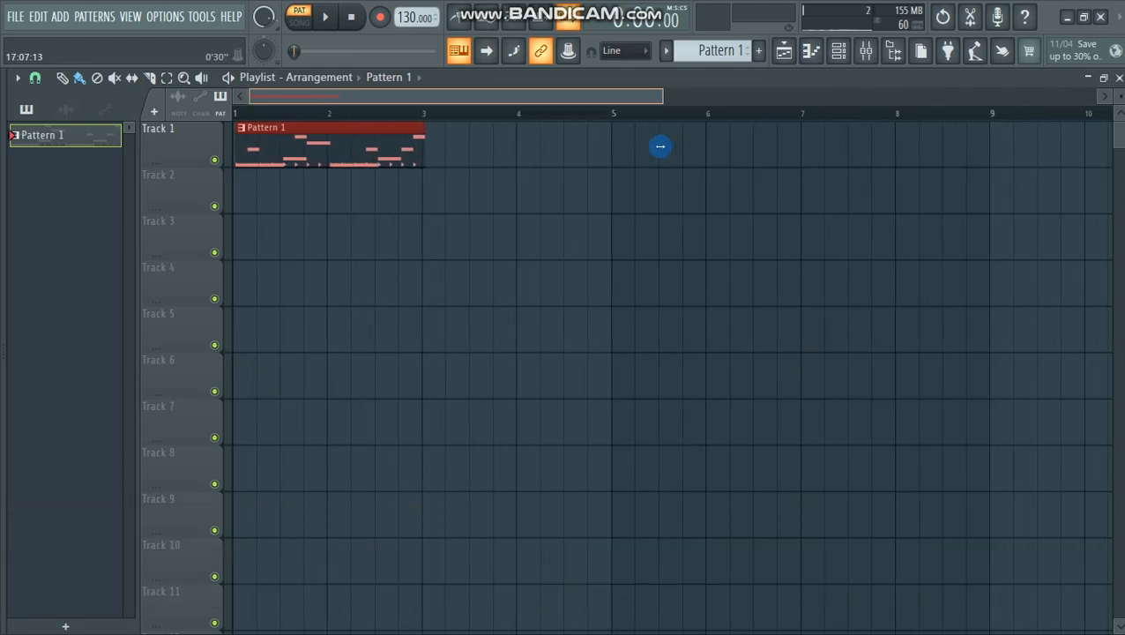
{"action": "left_click_drag", "start_coordinate": [662, 102], "coordinate": [635, 101]}
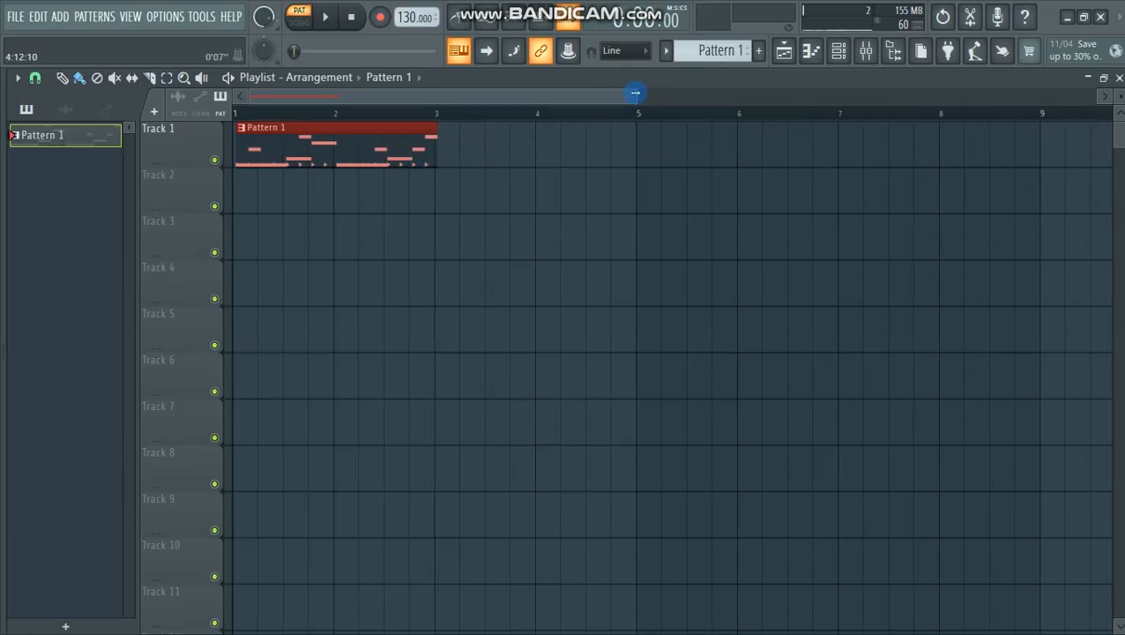
{"action": "left_click", "coordinate": [470, 198]}
{"action": "right_click", "coordinate": [523, 193]}
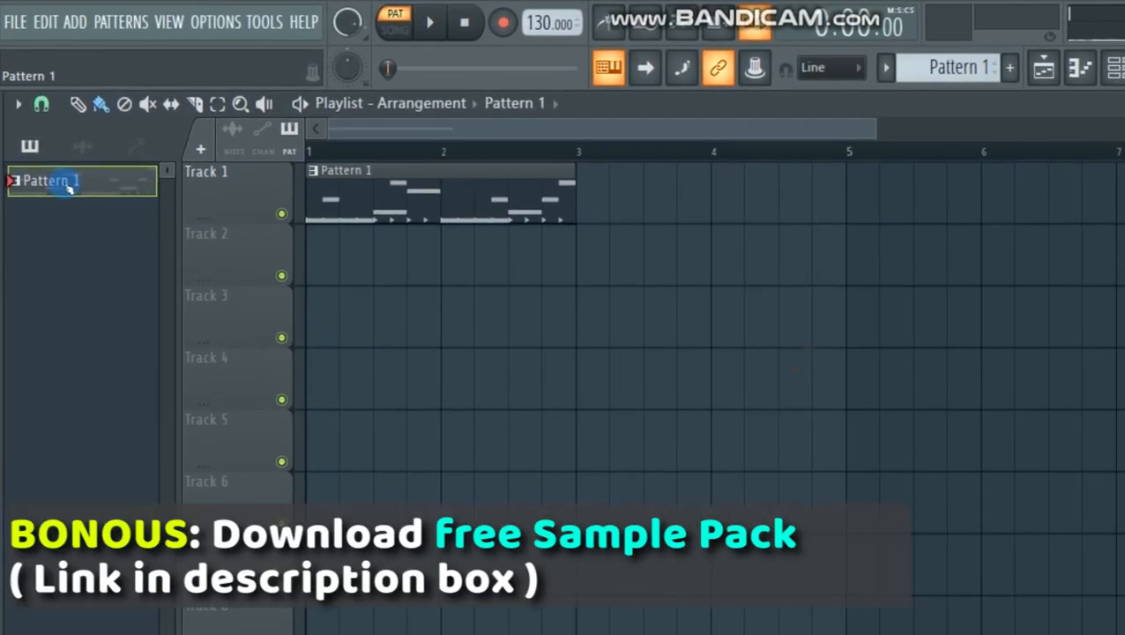
Split Pattern 1 into a separate pattern per channel and delete the old clips from Track 1.
{"action": "right_click", "coordinate": [60, 170]}
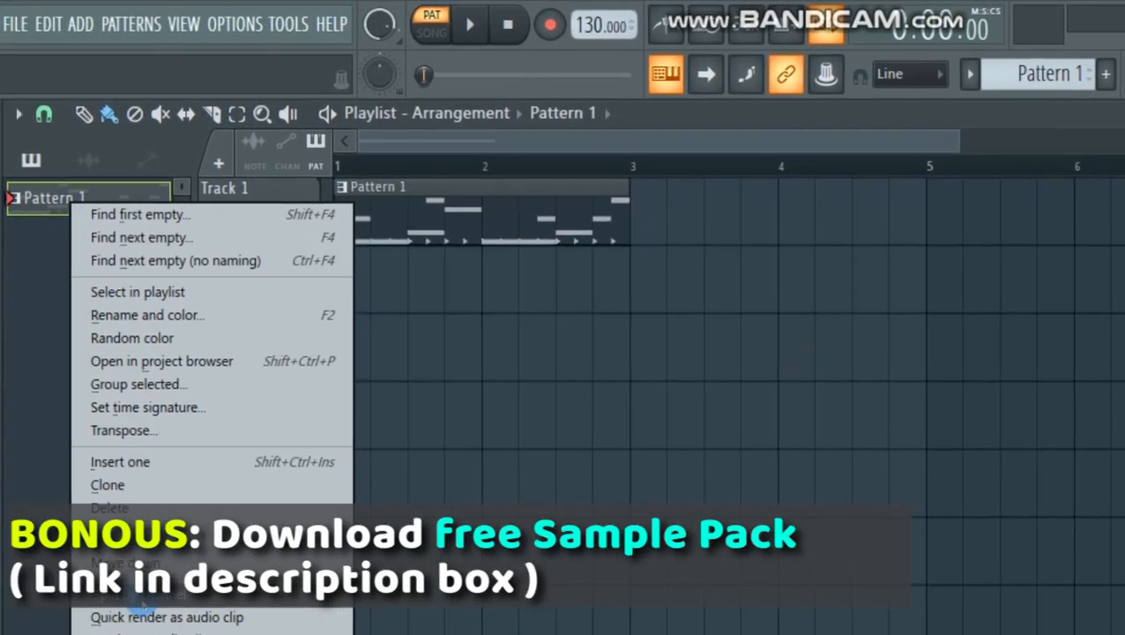
{"action": "left_click", "coordinate": [130, 554]}
{"action": "right_click", "coordinate": [557, 226]}
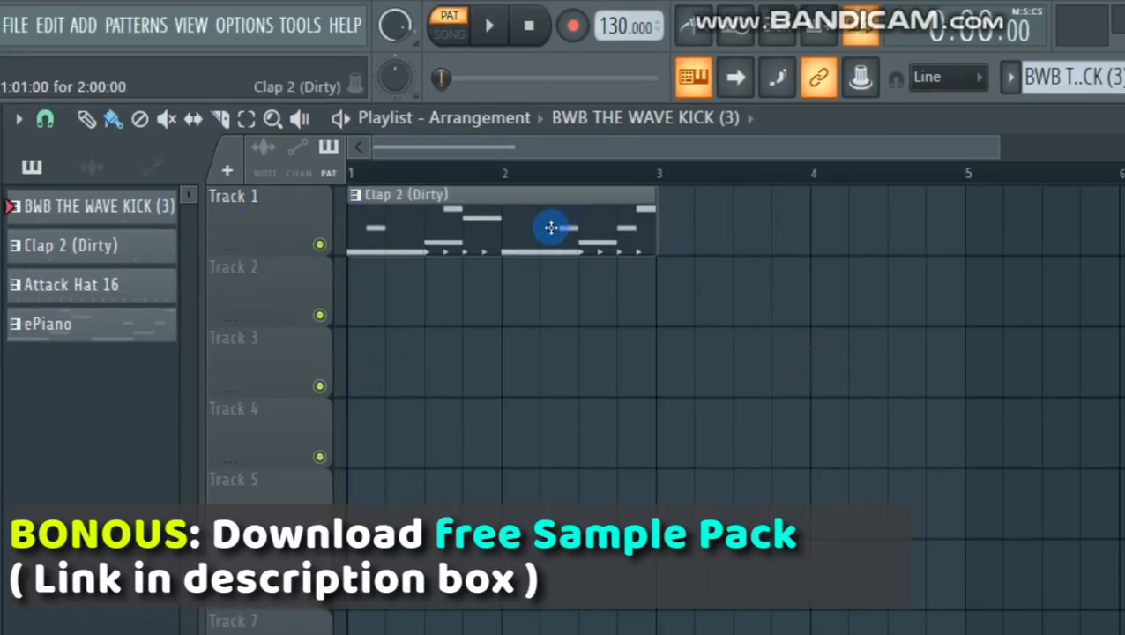
{"action": "right_click", "coordinate": [538, 229]}
{"action": "right_click", "coordinate": [538, 229]}
{"action": "right_click", "coordinate": [536, 230]}
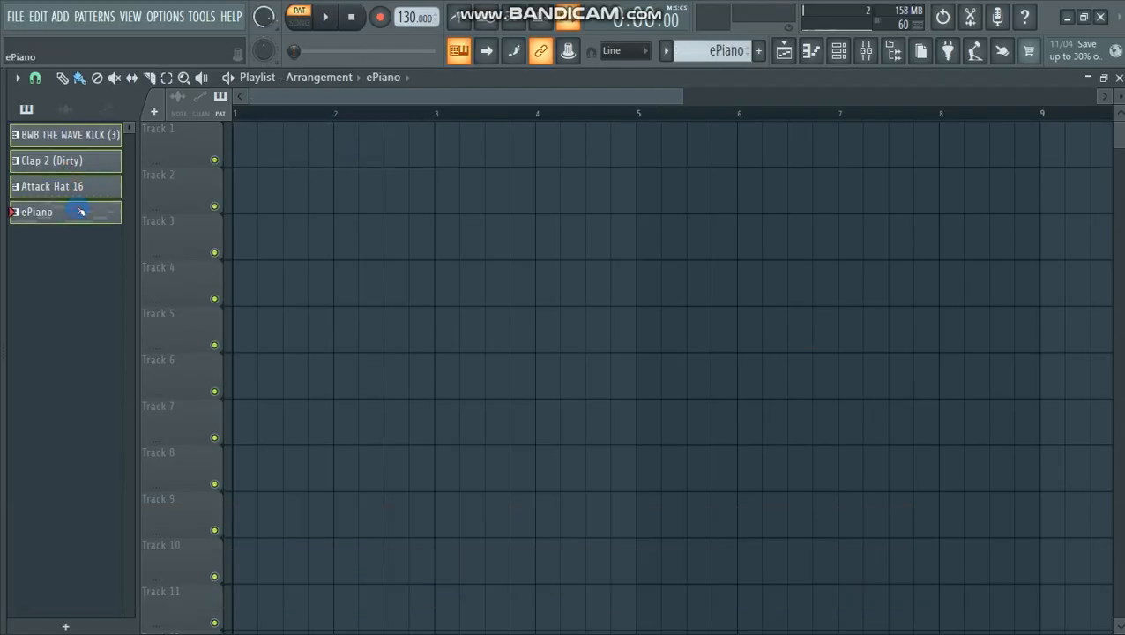
Place the kick, Clap 2 (Dirty), Attack Hat 16 and ePiano patterns at bar 1 on Tracks 1 to 4.
{"action": "left_click_drag", "start_coordinate": [238, 168], "coordinate": [300, 171]}
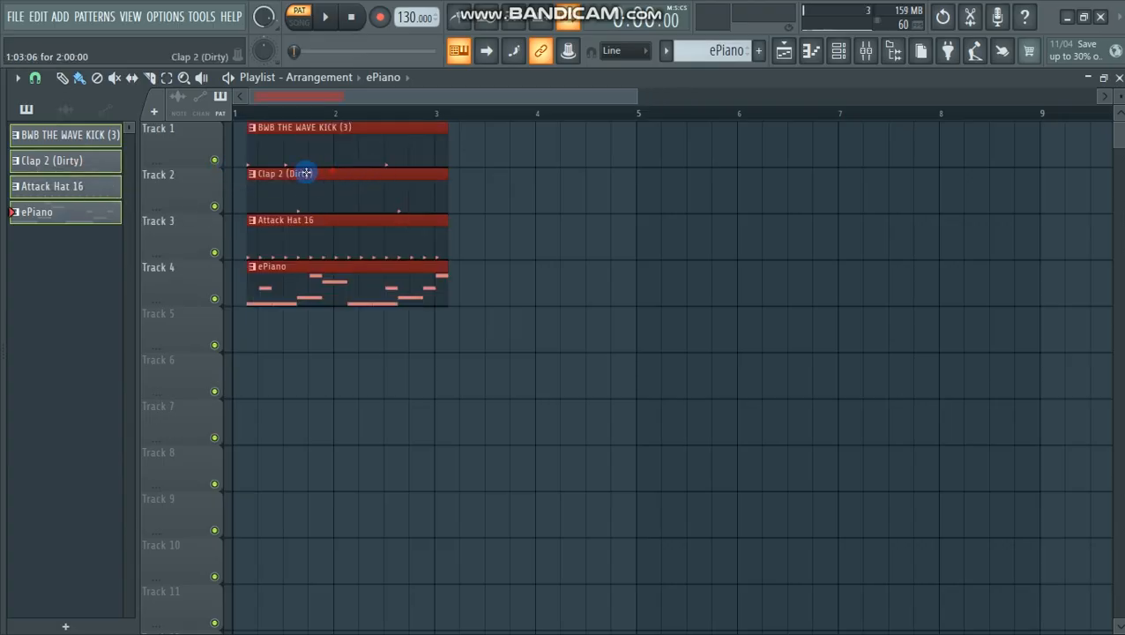
{"action": "left_click", "coordinate": [314, 172]}
{"action": "left_click", "coordinate": [692, 239]}
{"action": "right_click", "coordinate": [763, 239]}
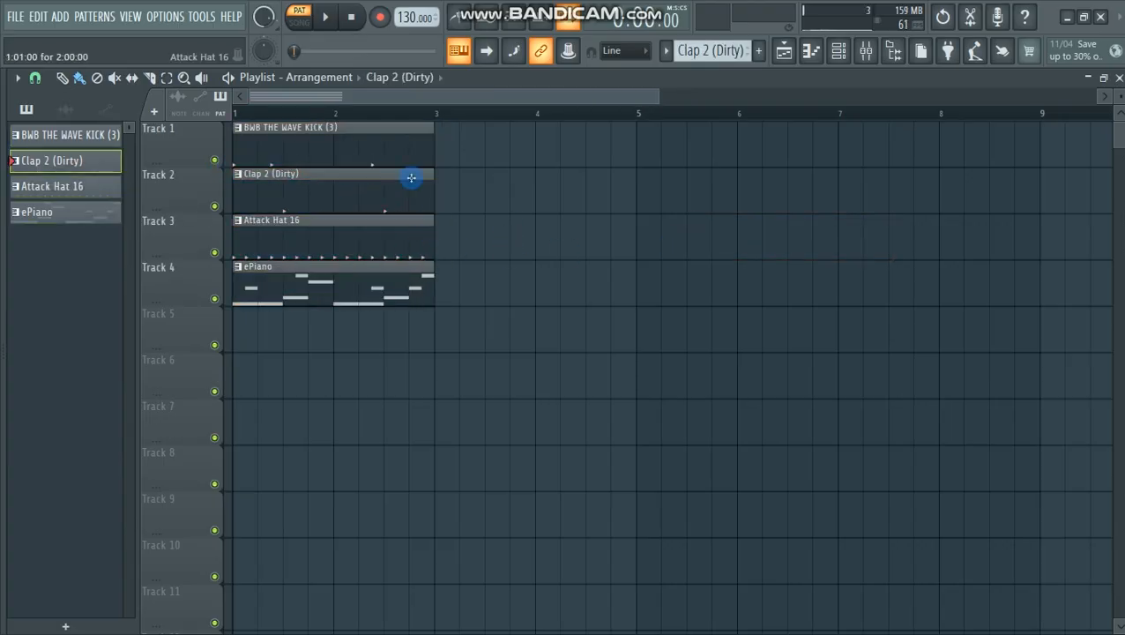
Select the four pattern clips and duplicate them four times in a row up to bar 11.
{"action": "left_click_drag", "start_coordinate": [476, 134], "coordinate": [267, 311]}
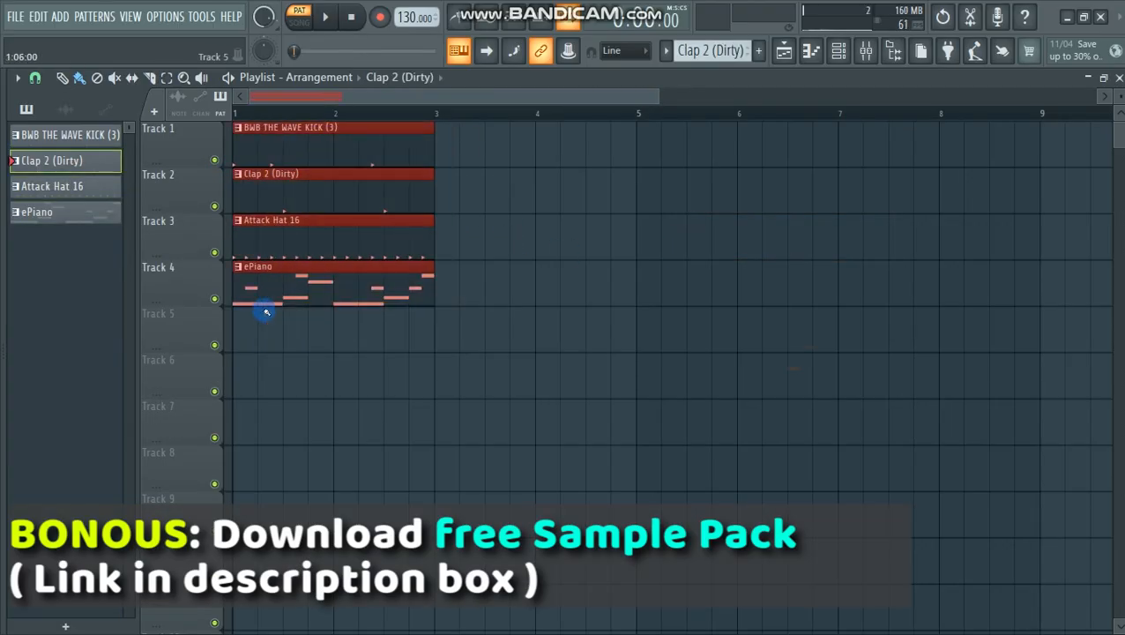
{"action": "key", "text": "ctrl+b"}
{"action": "key", "text": "ctrl+b"}
{"action": "key", "text": "ctrl+b"}
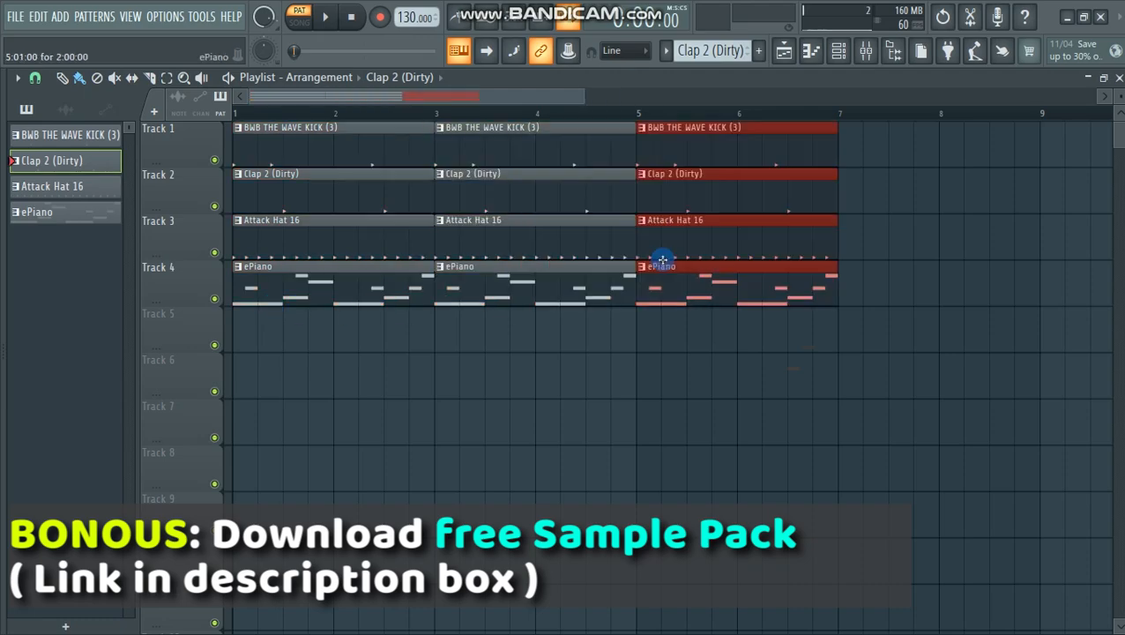
{"action": "key", "text": "ctrl+b"}
{"action": "left_click_drag", "start_coordinate": [605, 97], "coordinate": [728, 101]}
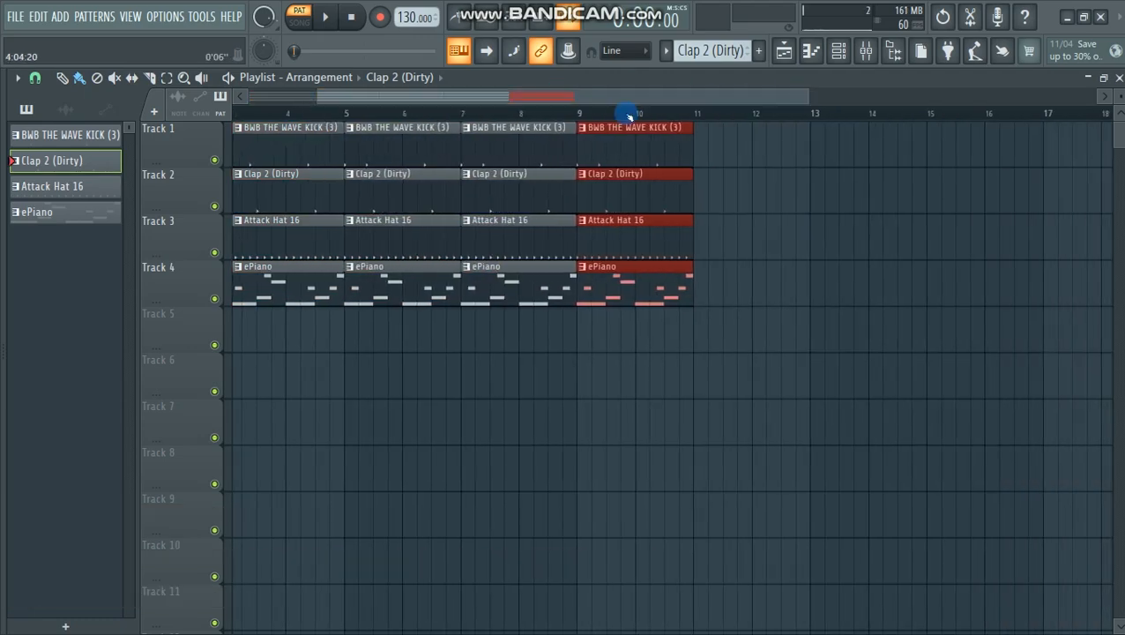
{"action": "left_click_drag", "start_coordinate": [319, 93], "coordinate": [261, 154]}
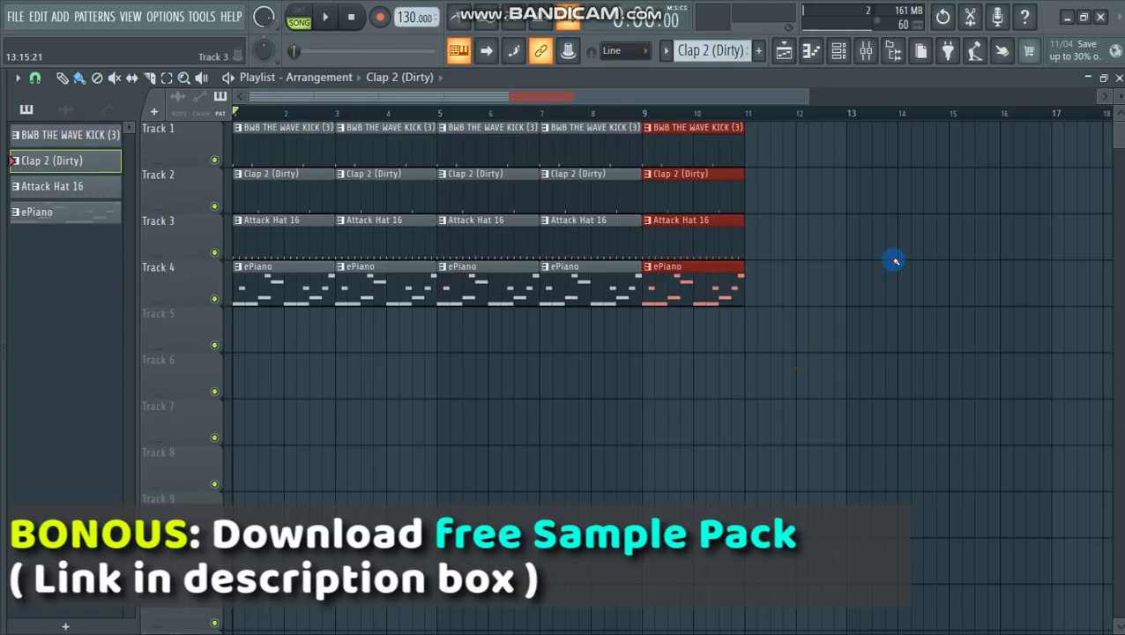
Deselect the clips and play the arrangement from the start in song mode.
{"action": "left_click", "coordinate": [896, 257]}
{"action": "right_click", "coordinate": [927, 239]}
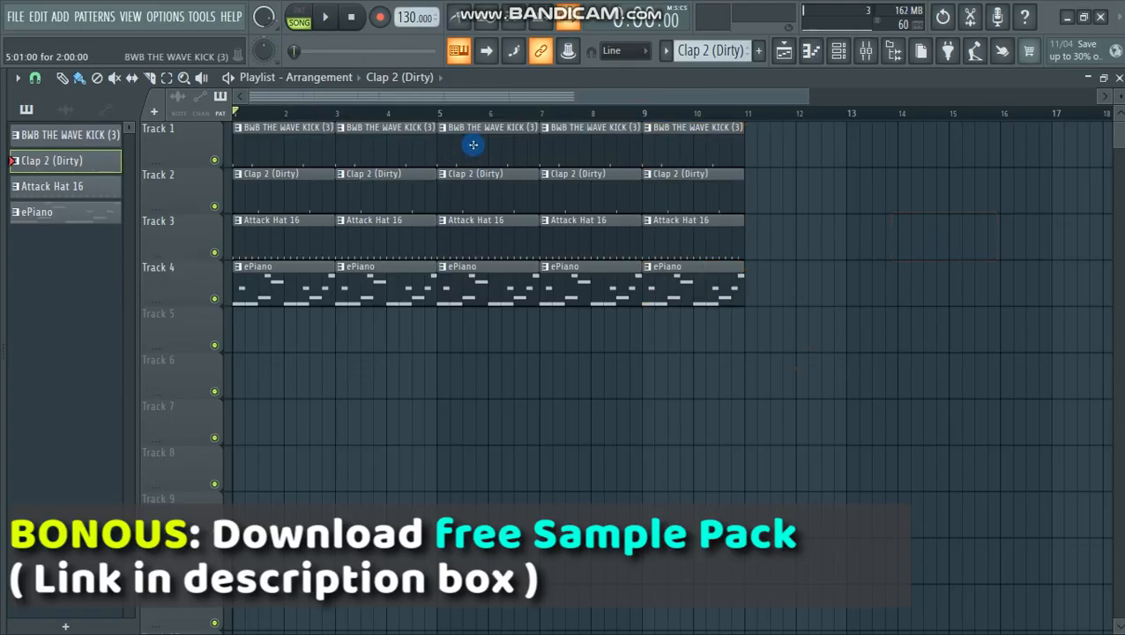
{"action": "left_click_drag", "start_coordinate": [809, 91], "coordinate": [699, 91]}
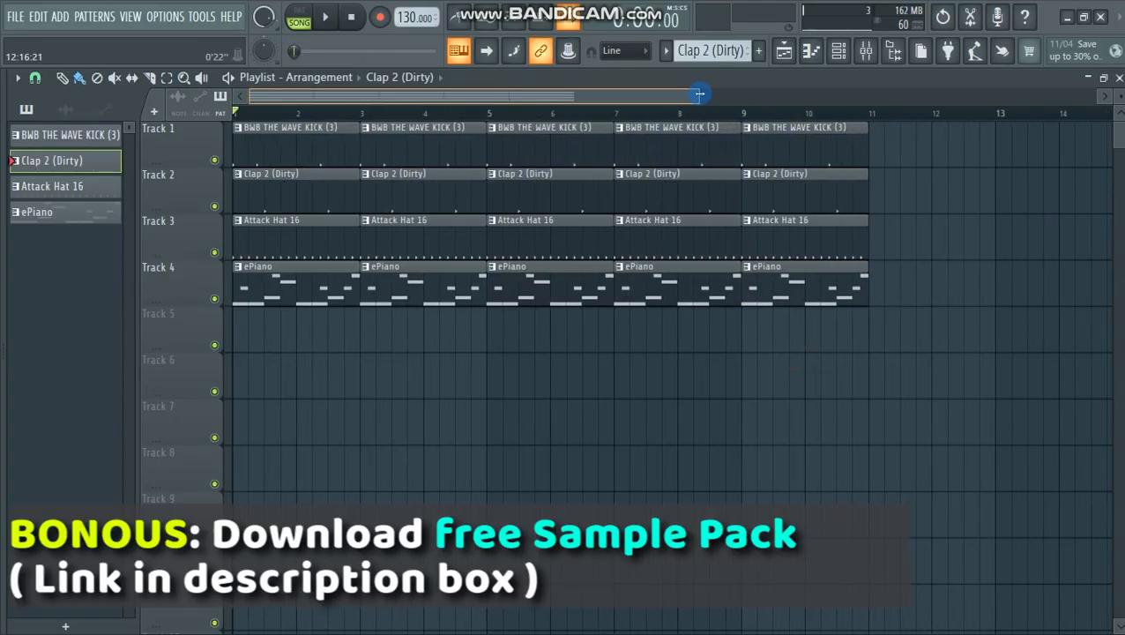
{"action": "key", "text": "space"}
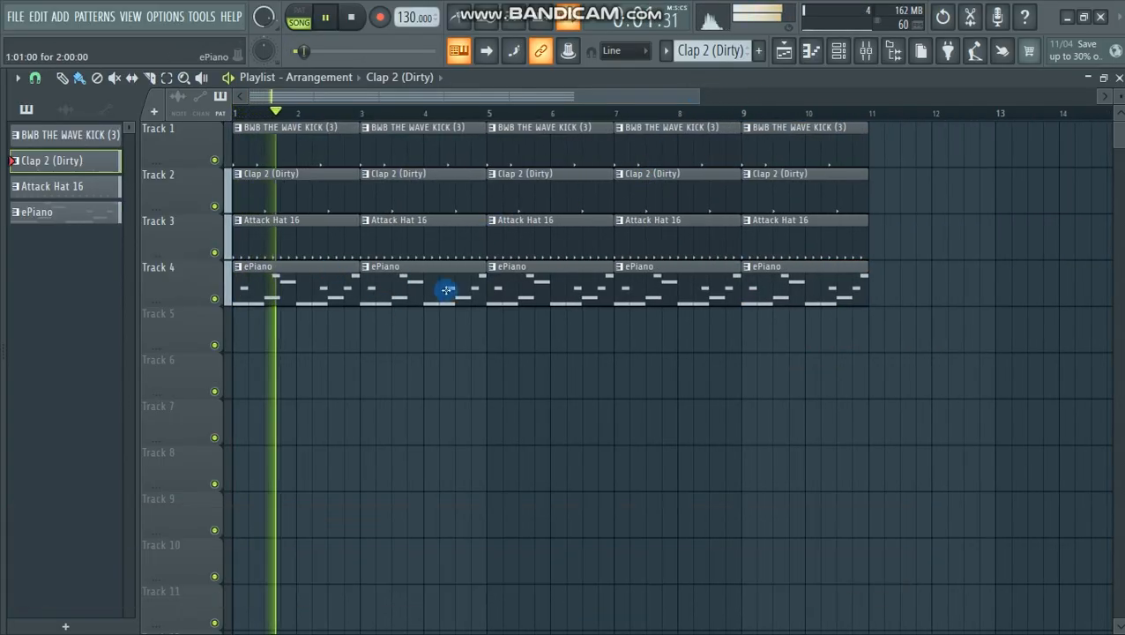
{"action": "key", "text": "space"}
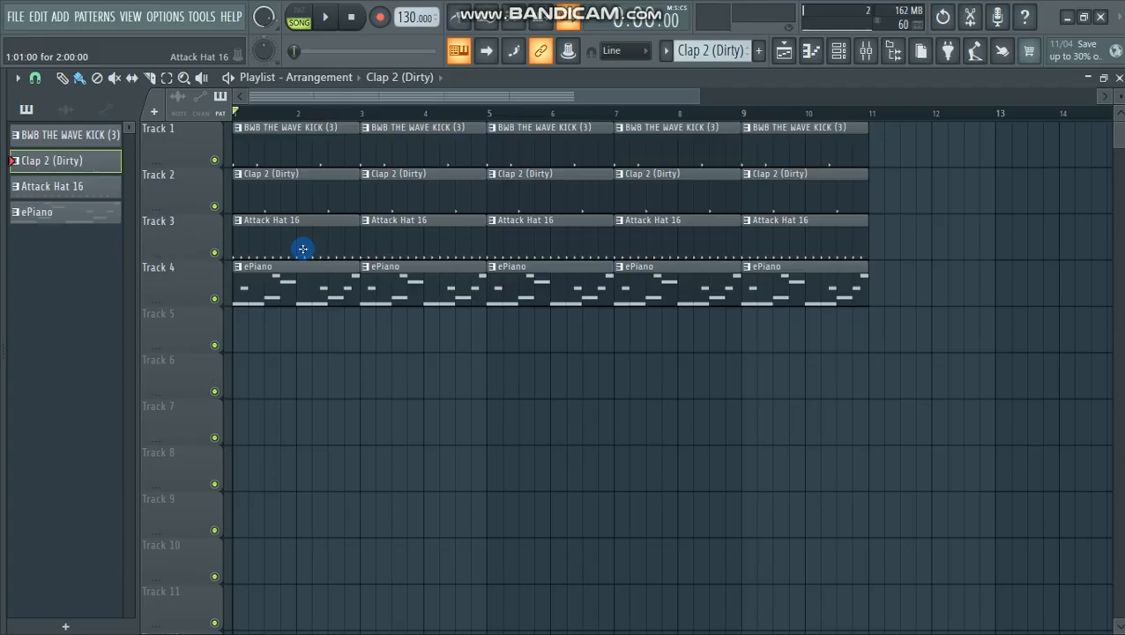
Delete the Attack Hat 16 clips at bars 1 and 3 on Track 3 and play the arrangement.
{"action": "right_click", "coordinate": [303, 247]}
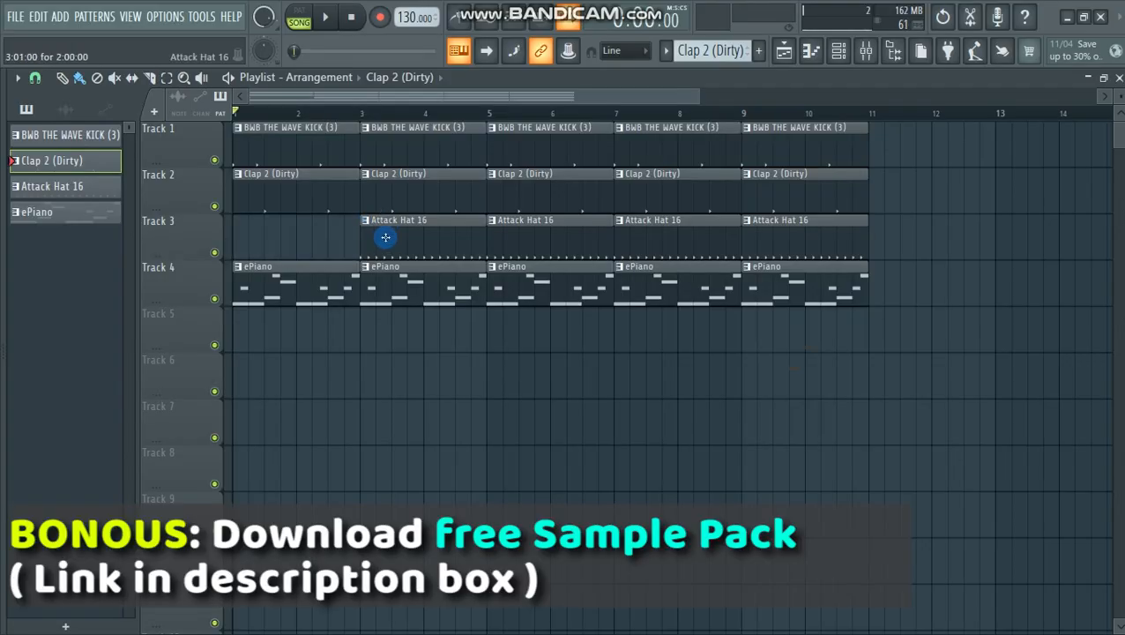
{"action": "right_click", "coordinate": [386, 239]}
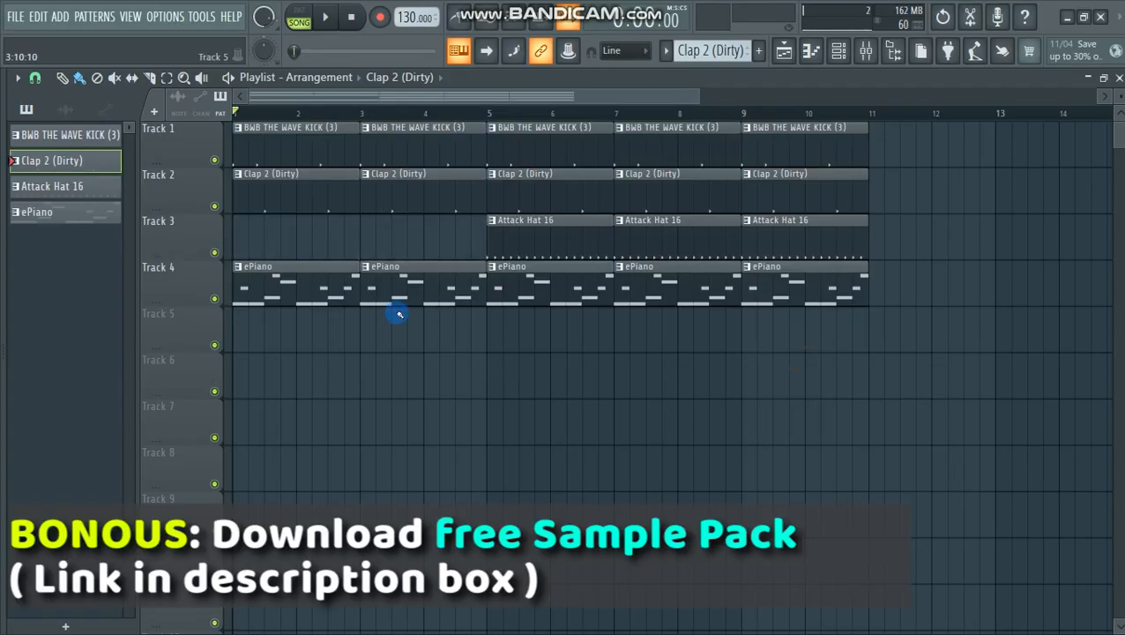
{"action": "key", "text": "space"}
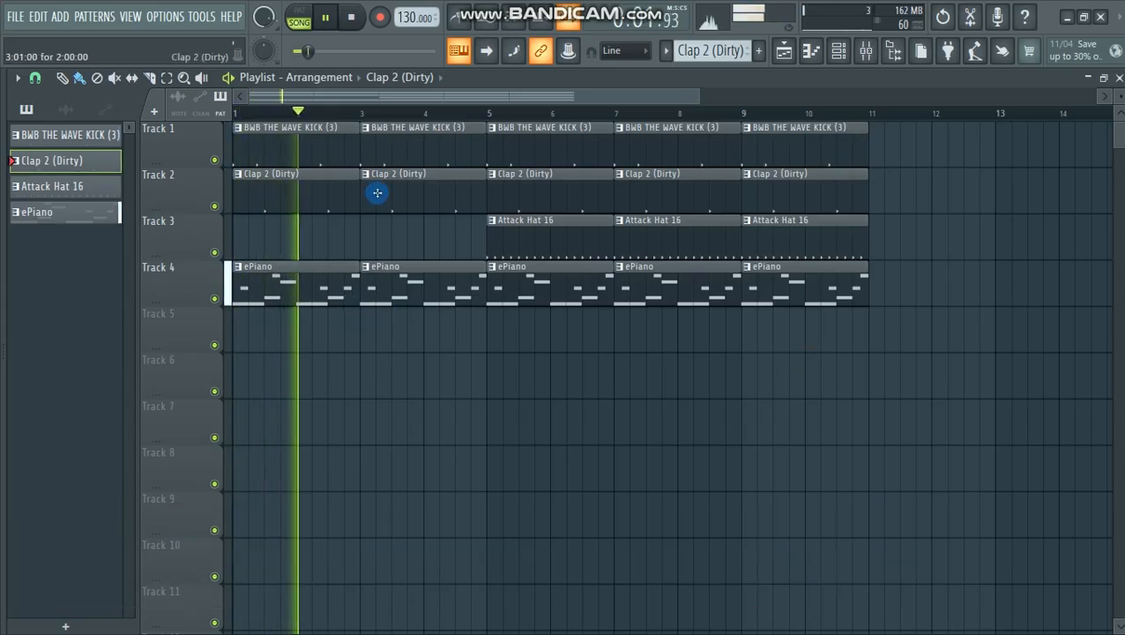
Delete the clap and kick clips at bar 1 and listen to the ePiano intro.
{"action": "right_click", "coordinate": [326, 200]}
{"action": "key", "text": "space"}
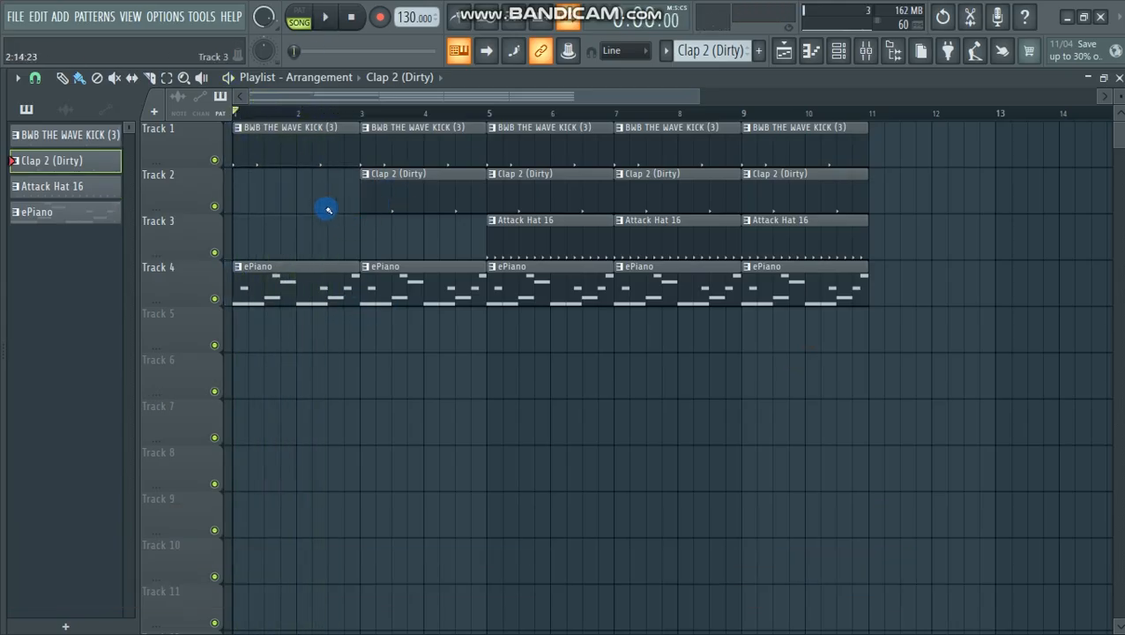
{"action": "right_click", "coordinate": [272, 155]}
{"action": "key", "text": "space"}
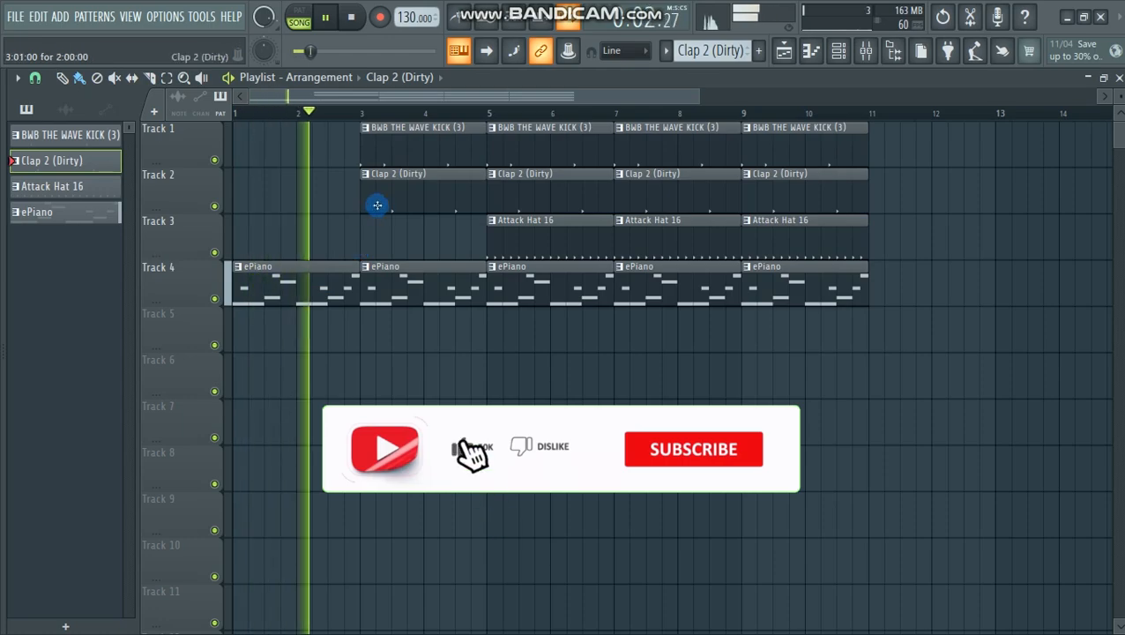
{"action": "key", "text": "space"}
Search the Browser for crash samples and add 16 inch Crash 2 to Track 5.
{"action": "left_click_drag", "start_coordinate": [3, 312], "coordinate": [156, 309]}
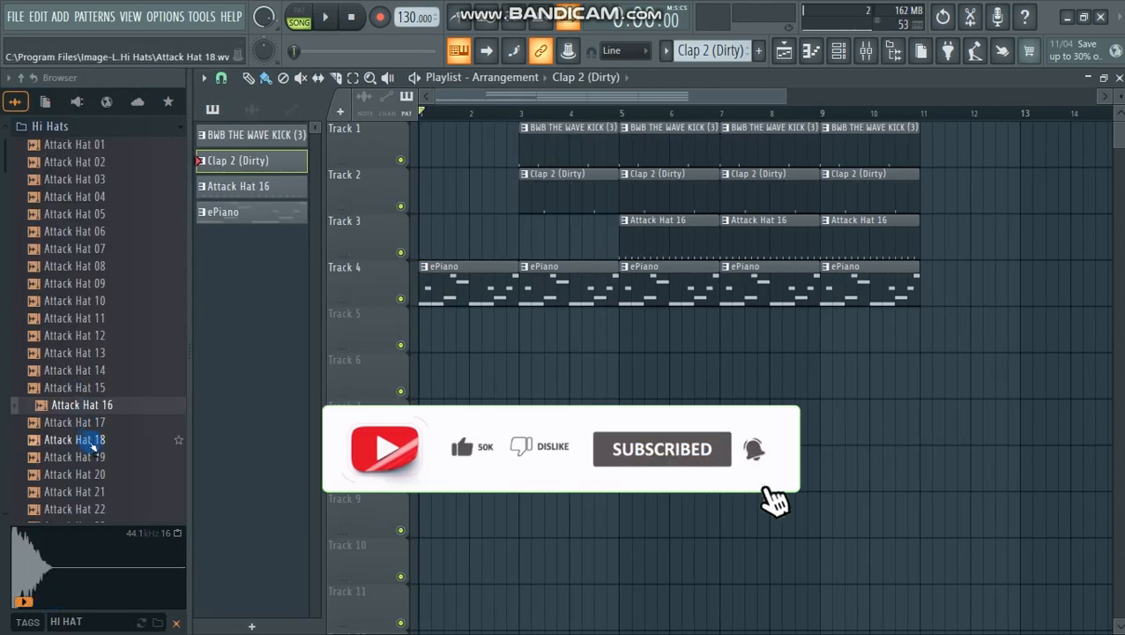
{"action": "scroll", "coordinate": [93, 451], "scroll_direction": "up", "scroll_amount": 3}
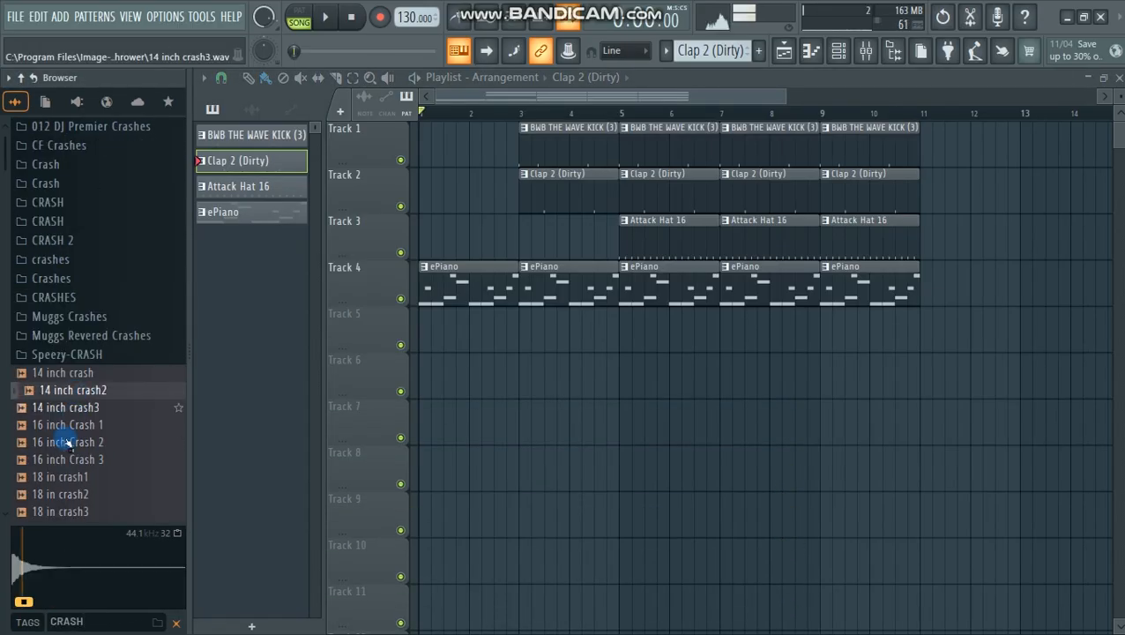
{"action": "left_click", "coordinate": [75, 442]}
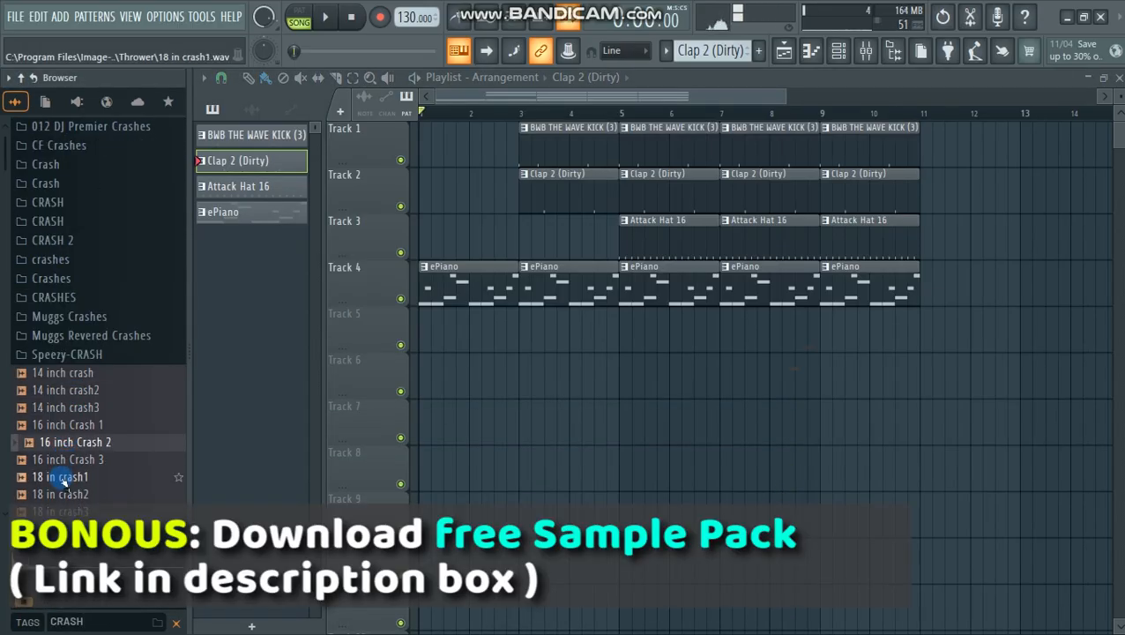
{"action": "left_click_drag", "start_coordinate": [75, 441], "coordinate": [485, 327]}
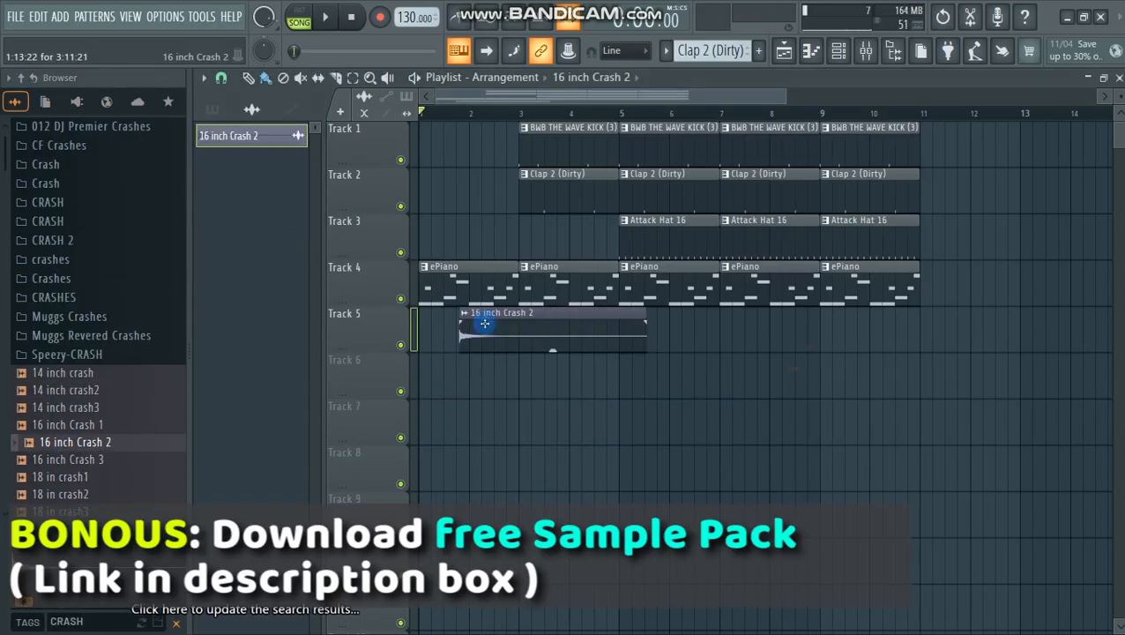
Reverse the 16 inch Crash 2 sample in its audio clip settings and close them.
{"action": "double_click", "coordinate": [486, 318]}
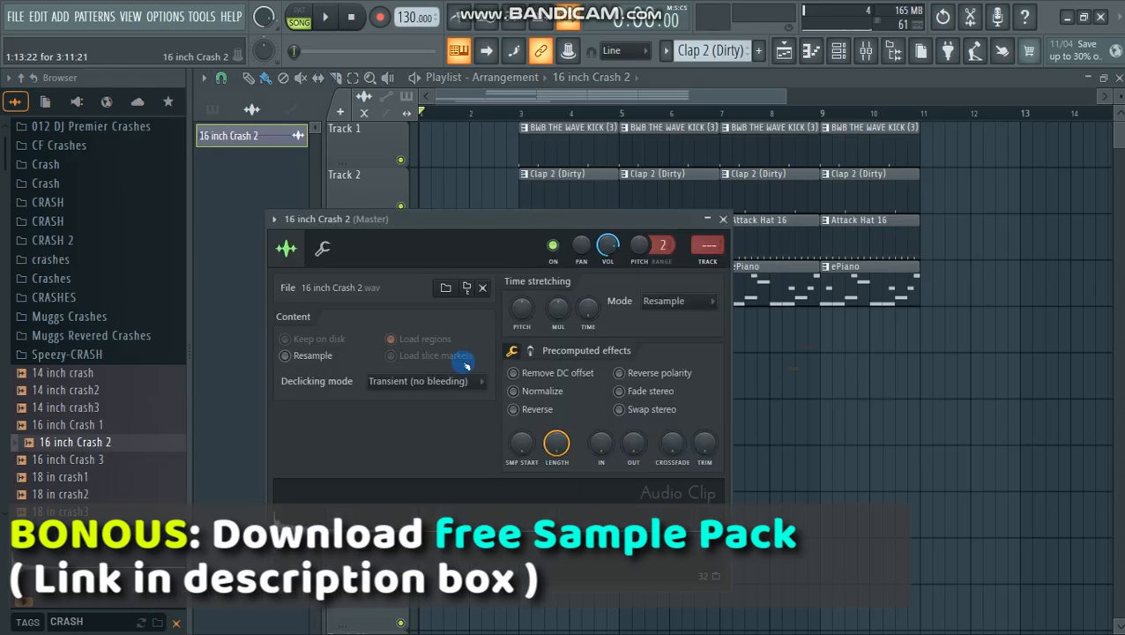
{"action": "left_click", "coordinate": [513, 408]}
{"action": "left_click", "coordinate": [723, 219]}
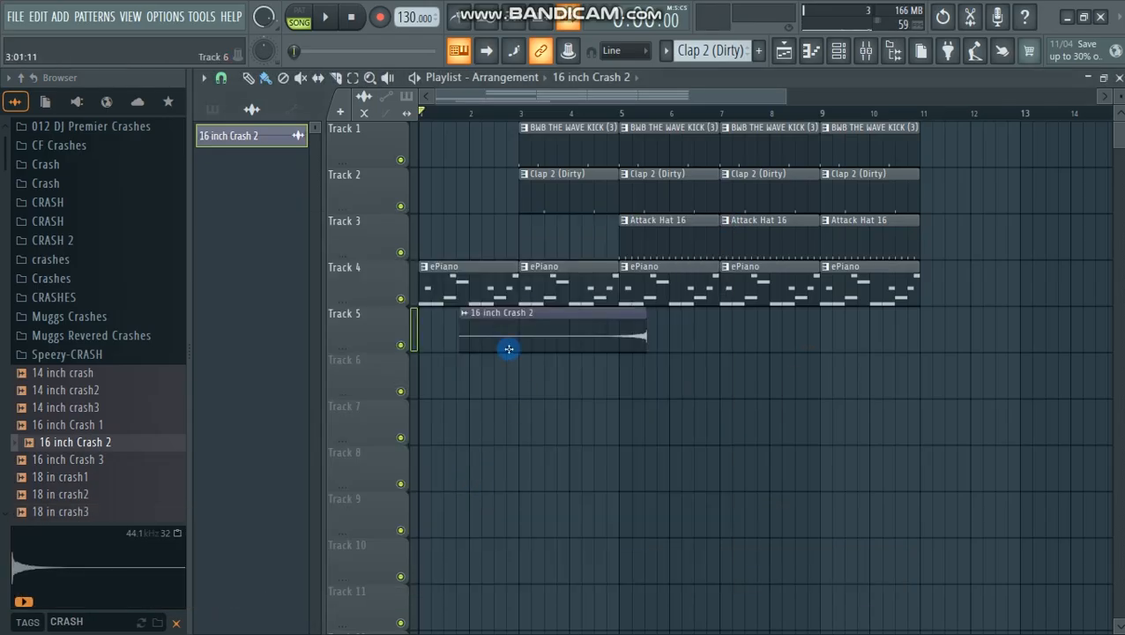
Trim the start of the reversed crash clip and move it on Track 5 so it ends at bar 3.
{"action": "left_click_drag", "start_coordinate": [556, 308], "coordinate": [452, 335]}
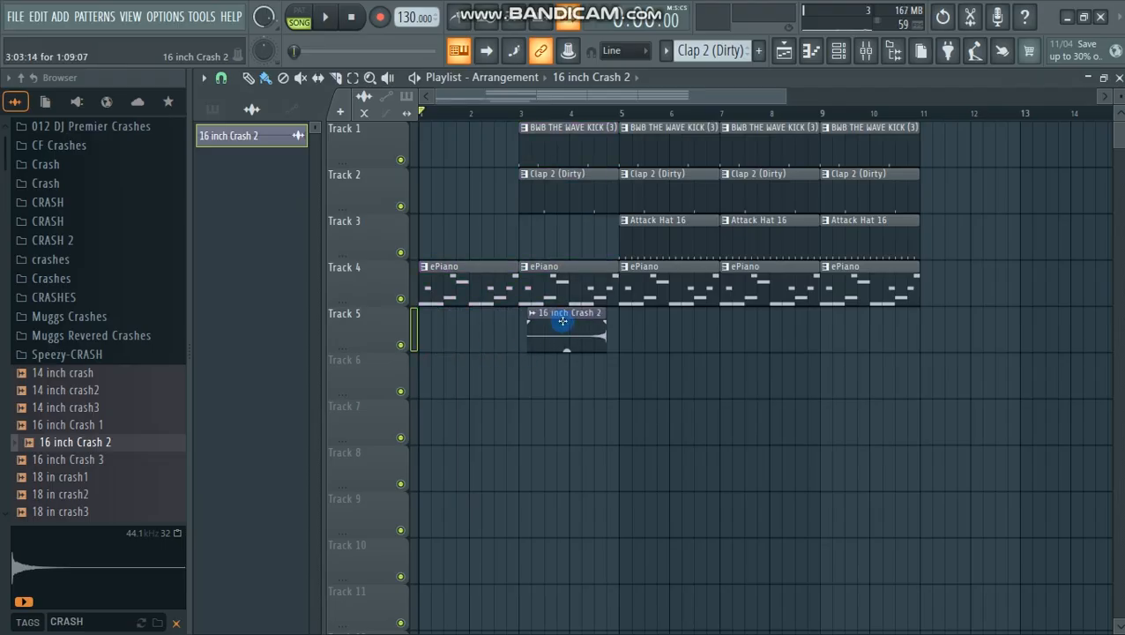
{"action": "left_click_drag", "start_coordinate": [562, 321], "coordinate": [475, 334]}
{"action": "left_click_drag", "start_coordinate": [541, 369], "coordinate": [608, 384]}
Hide the Browser, play the arrangement and delete the Attack Hat 16 clip at bar 5 on Track 3.
{"action": "key", "text": "alt+F8"}
{"action": "key", "text": "space"}
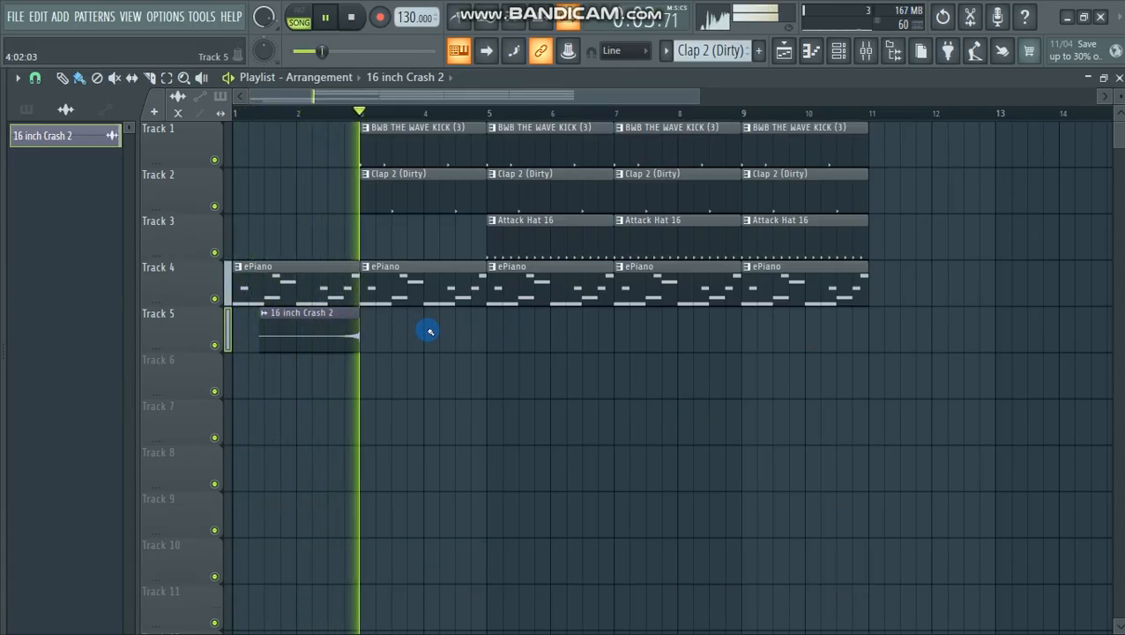
{"action": "right_click", "coordinate": [522, 250]}
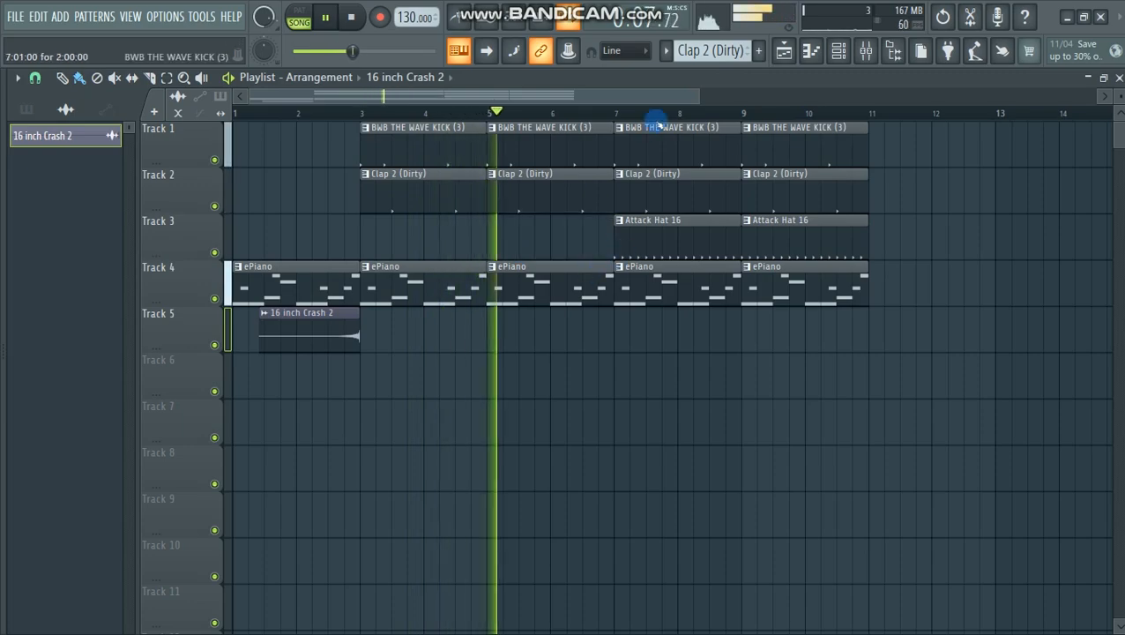
Stop playback and copy the reversed crash clip on Track 5 so the copy ends at bar 7.
{"action": "left_click_drag", "start_coordinate": [699, 95], "coordinate": [748, 88]}
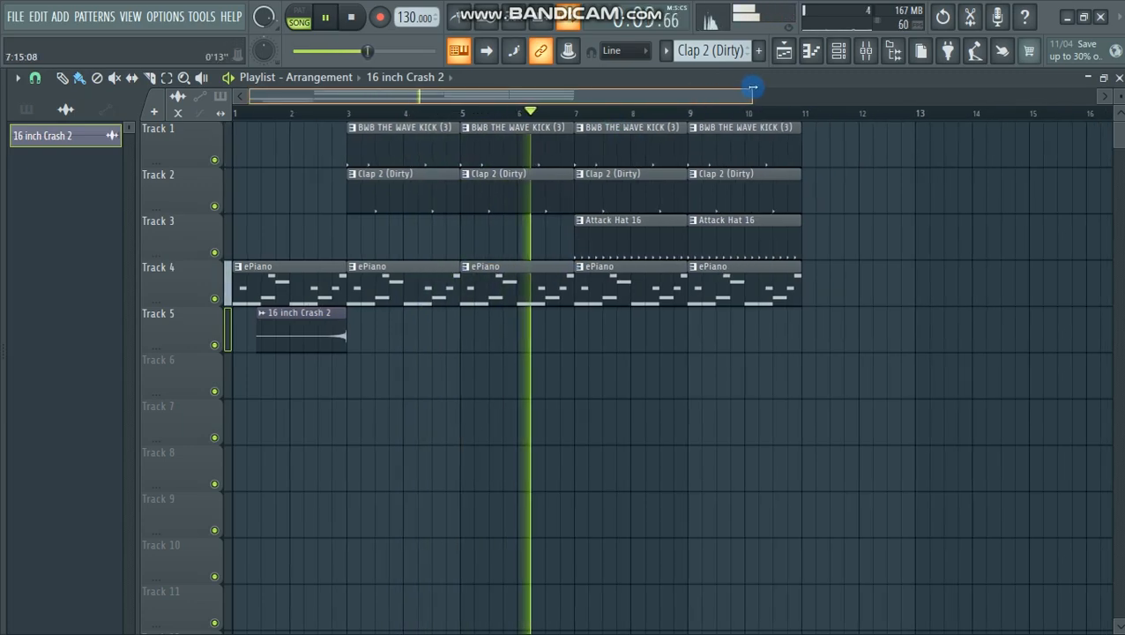
{"action": "key", "text": "space"}
{"action": "mouse_move", "coordinate": [530, 335]}
{"action": "left_mouse_down"}
{"action": "mouse_move", "coordinate": [588, 336]}
{"action": "mouse_move", "coordinate": [543, 334]}
{"action": "left_mouse_up"}
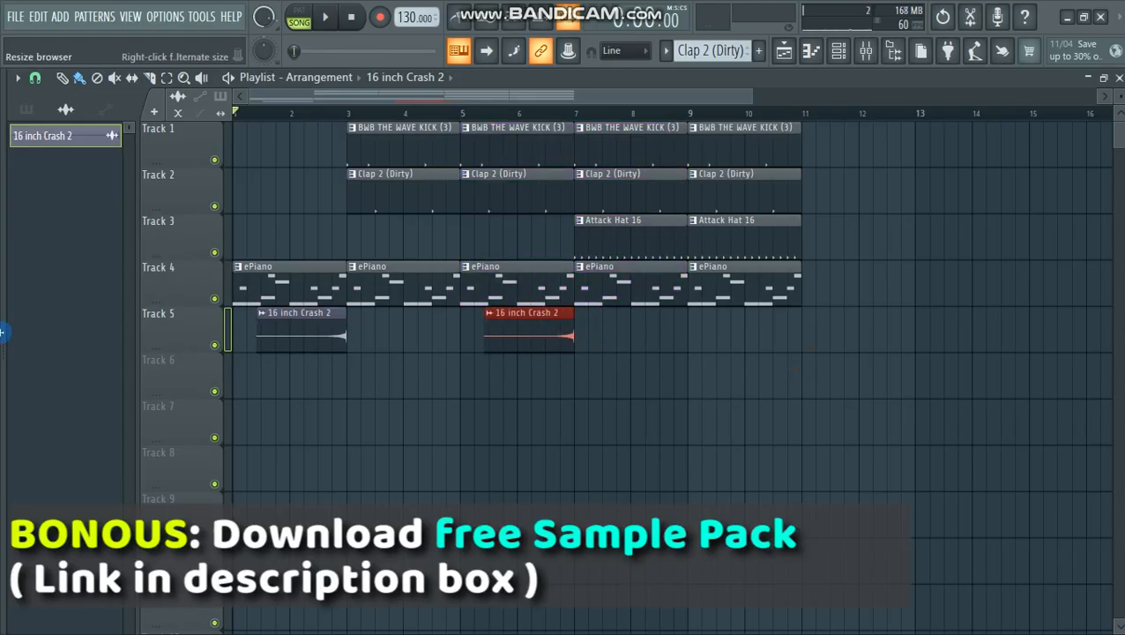
Show the Browser again and audition the 14 inch and 16 inch crash samples.
{"action": "left_click_drag", "start_coordinate": [4, 335], "coordinate": [182, 353]}
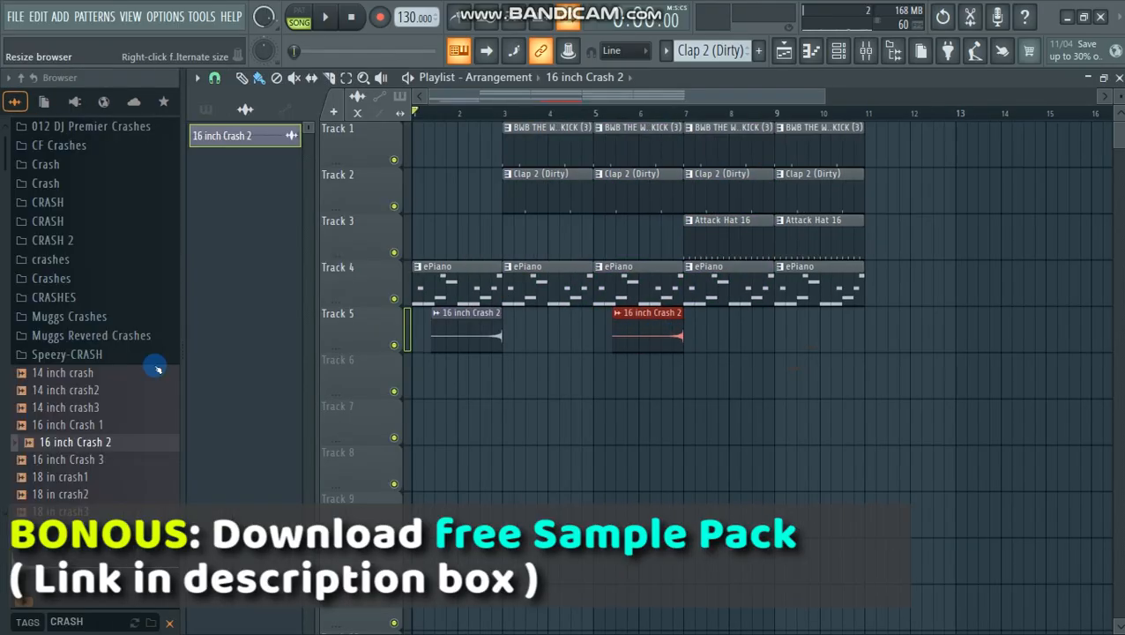
{"action": "left_click", "coordinate": [70, 393]}
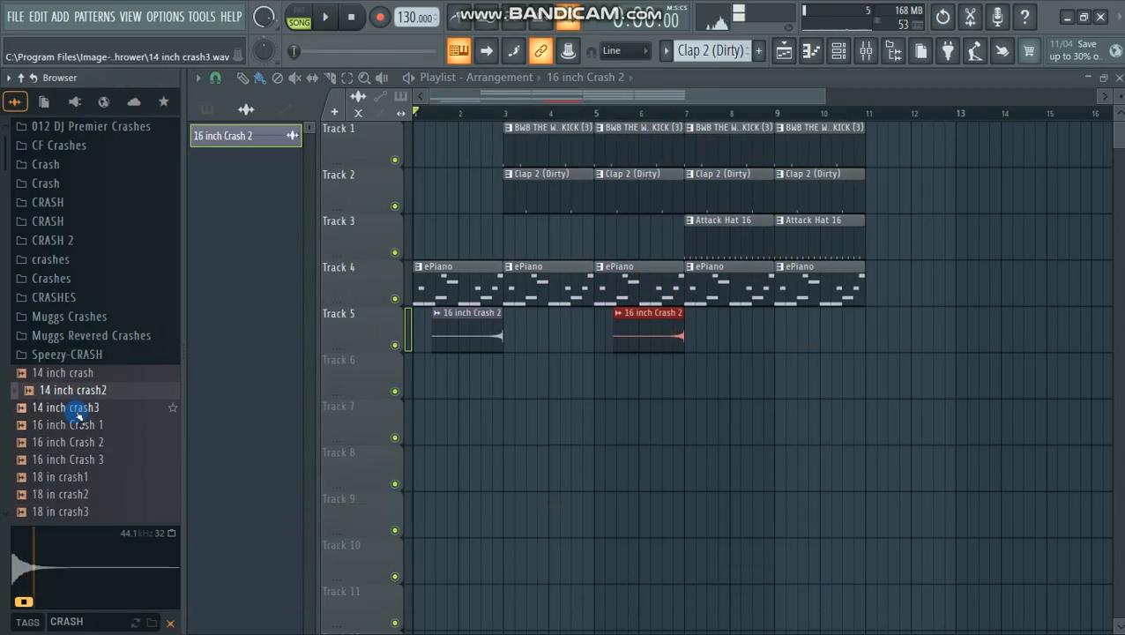
{"action": "left_click", "coordinate": [77, 409]}
{"action": "left_click", "coordinate": [75, 426]}
{"action": "left_click", "coordinate": [80, 392]}
{"action": "left_click", "coordinate": [78, 374]}
{"action": "left_click", "coordinate": [74, 428]}
{"action": "left_click", "coordinate": [74, 443]}
{"action": "left_click", "coordinate": [76, 459]}
Place 16 inch Crash 3 at bar 7 on Track 5, close its settings and briefly play the arrangement.
{"action": "left_click_drag", "start_coordinate": [562, 418], "coordinate": [722, 326]}
{"action": "left_click", "coordinate": [748, 318]}
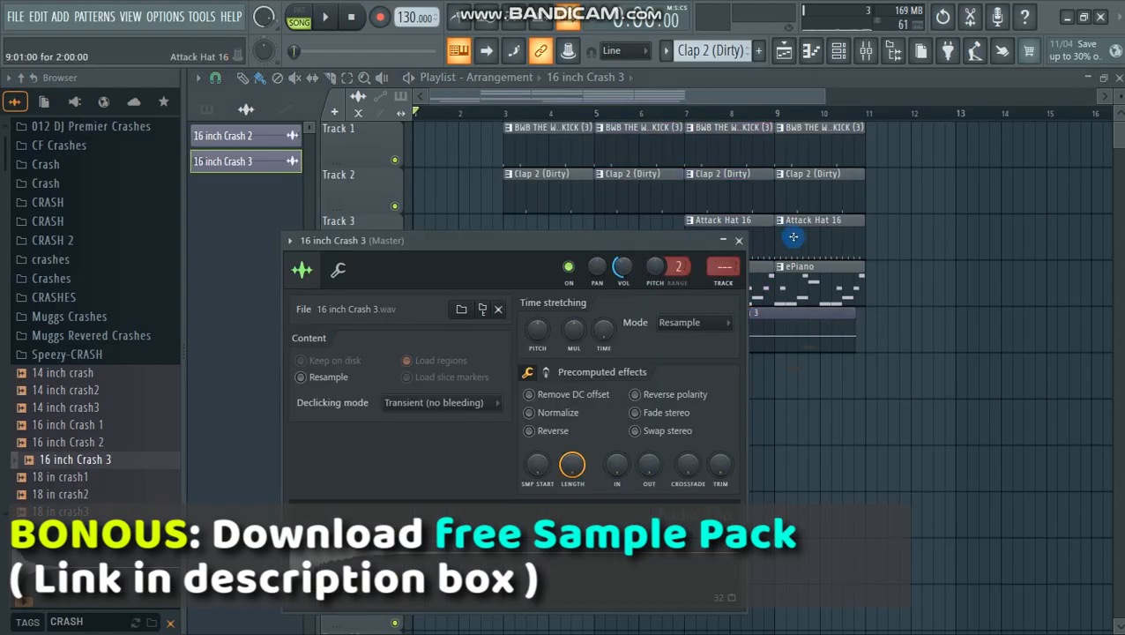
{"action": "left_click", "coordinate": [739, 242]}
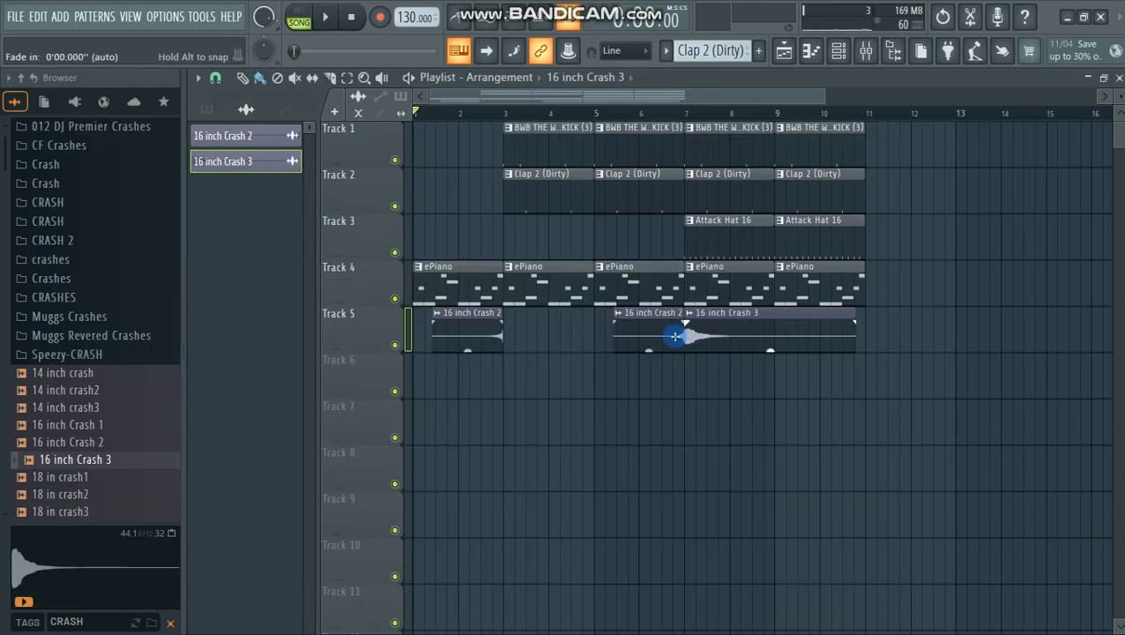
{"action": "key", "text": "space"}
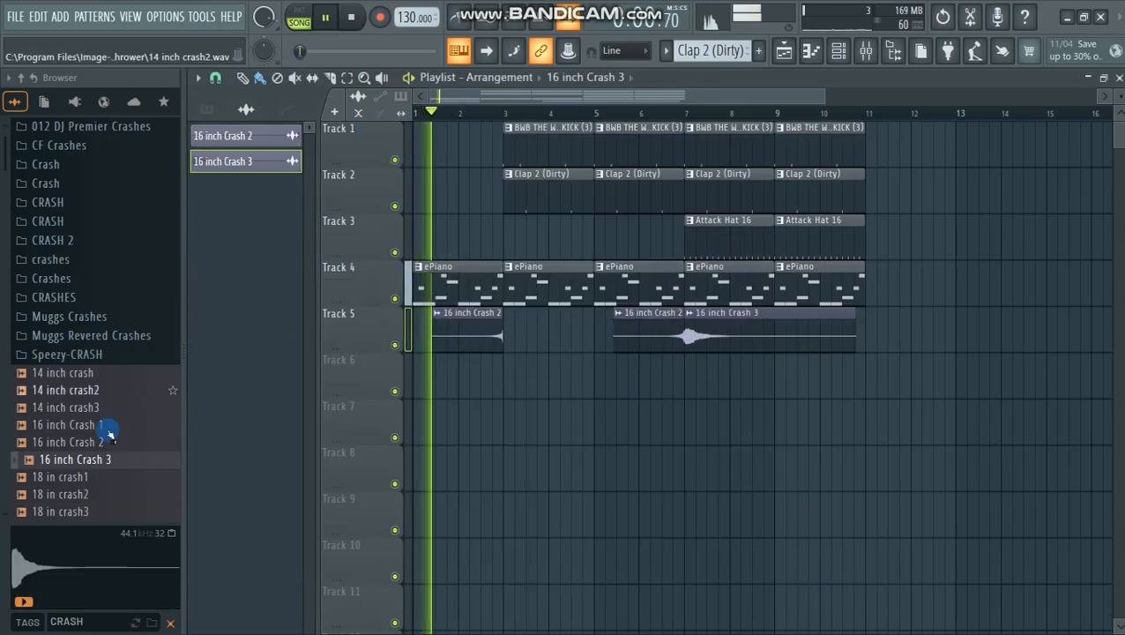
{"action": "key", "text": "space"}
Audition samples in the lowercase "crashes" folder and place CYMki at bar 3 on Track 6 of the Playlist.
{"action": "left_click", "coordinate": [53, 257]}
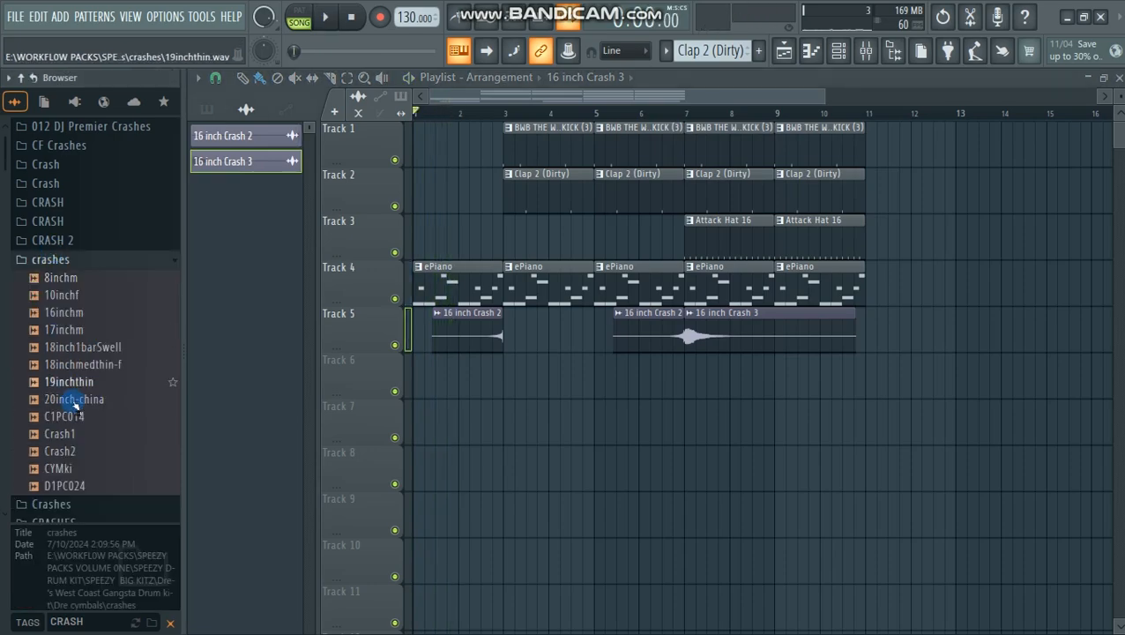
{"action": "scroll", "coordinate": [88, 353], "scroll_direction": "down", "scroll_amount": 2}
{"action": "left_click", "coordinate": [59, 330]}
{"action": "left_click", "coordinate": [64, 382]}
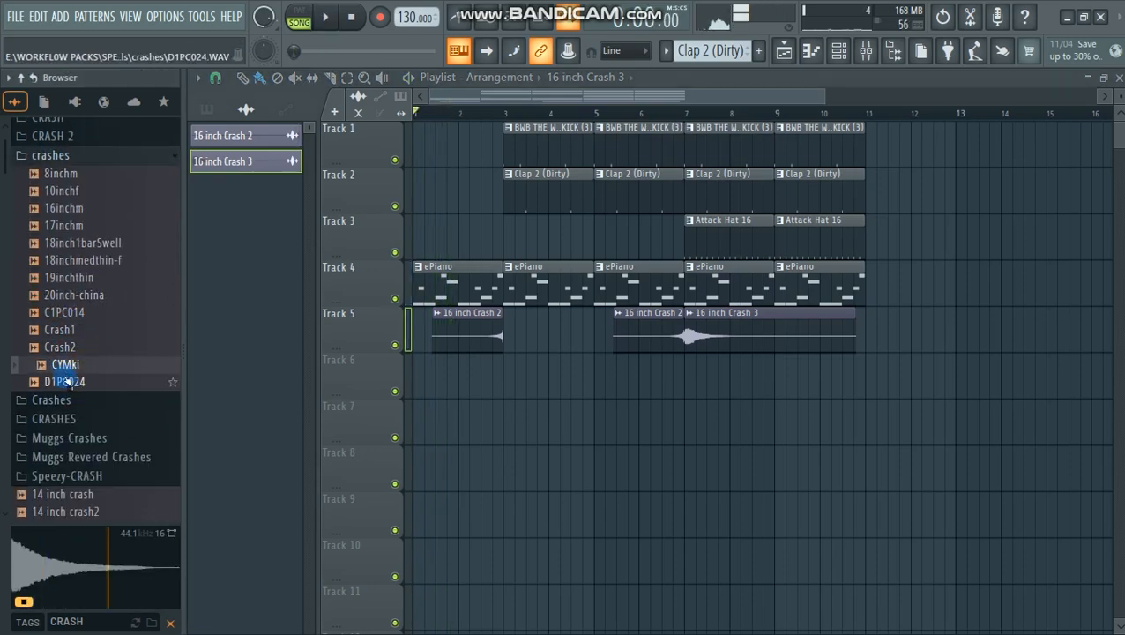
{"action": "left_click_drag", "start_coordinate": [66, 364], "coordinate": [507, 386]}
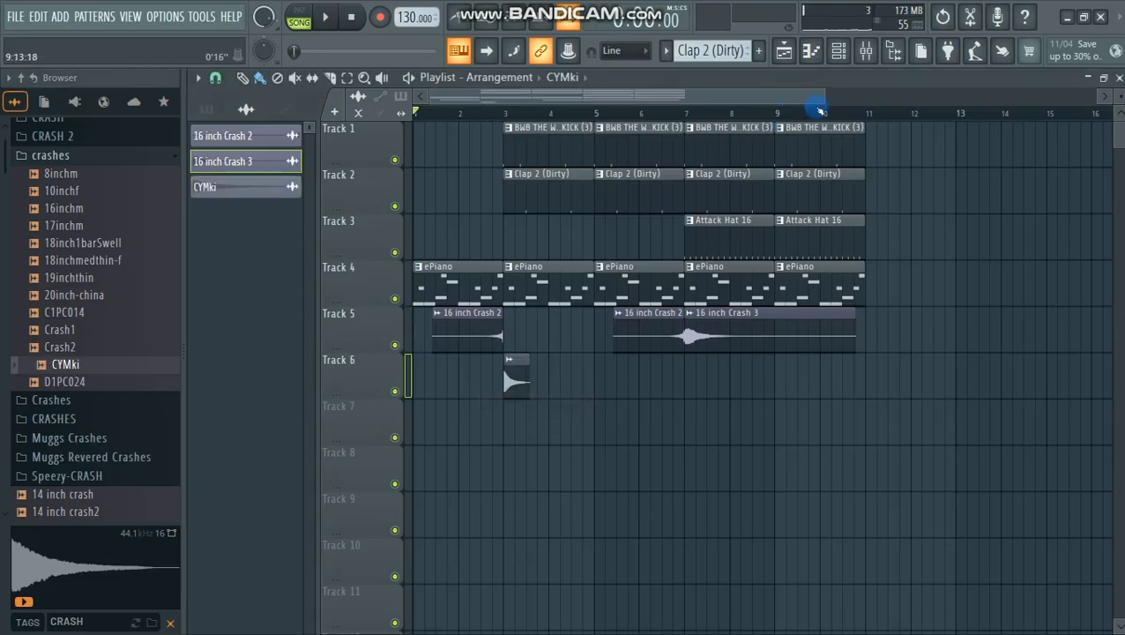
Lower the CYMki channel's volume to about 35% in its sampler settings and close them.
{"action": "left_click_drag", "start_coordinate": [821, 93], "coordinate": [667, 317]}
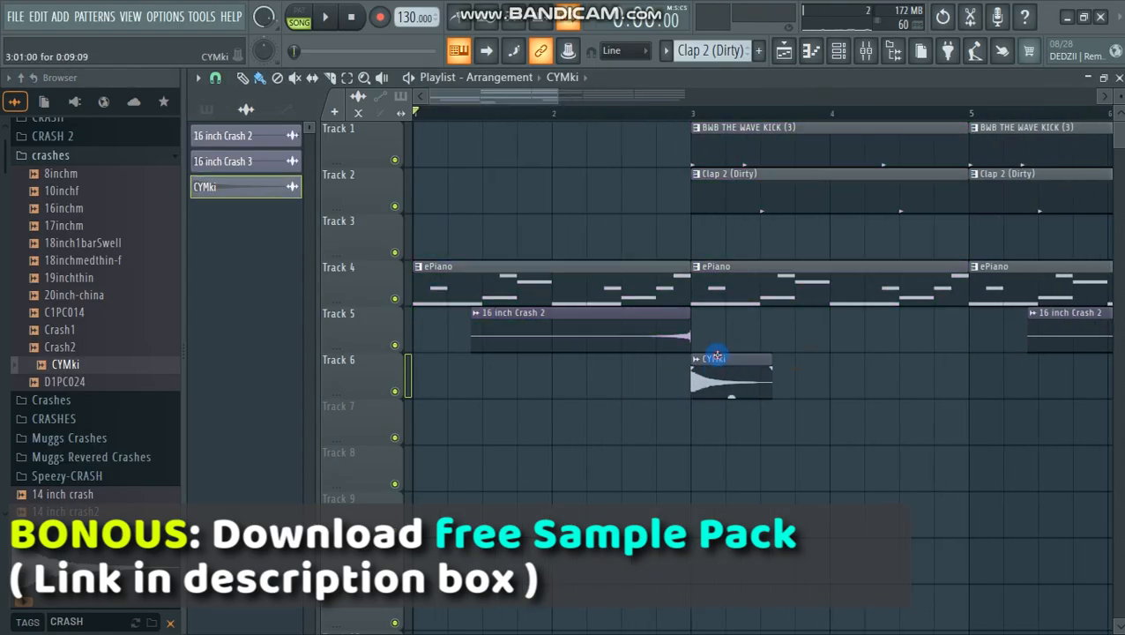
{"action": "double_click", "coordinate": [719, 368]}
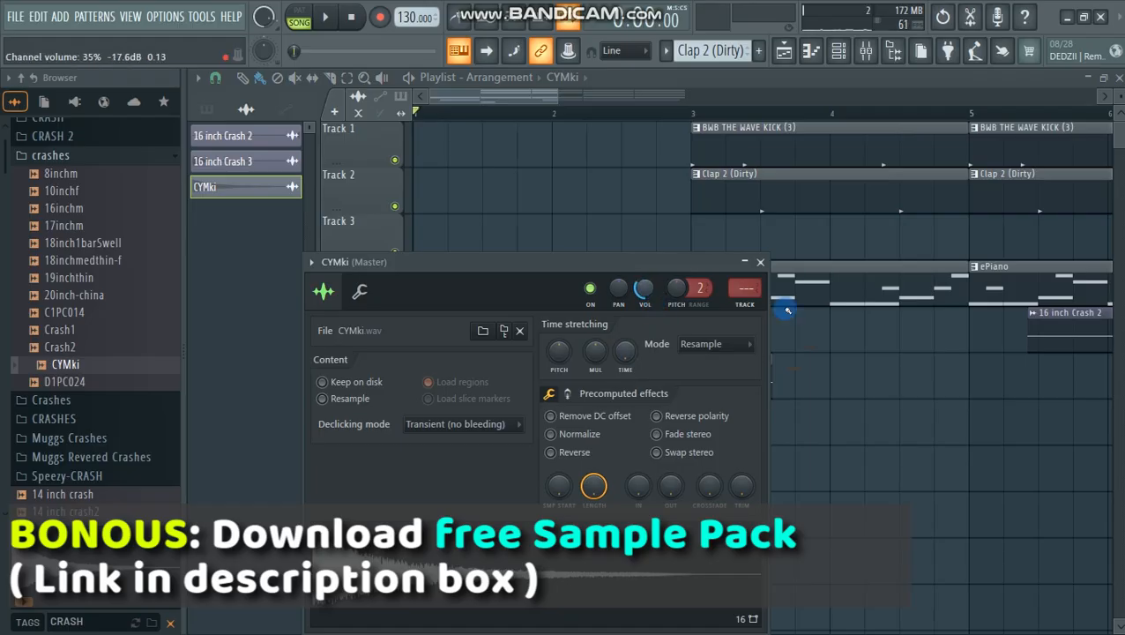
{"action": "left_click", "coordinate": [760, 263]}
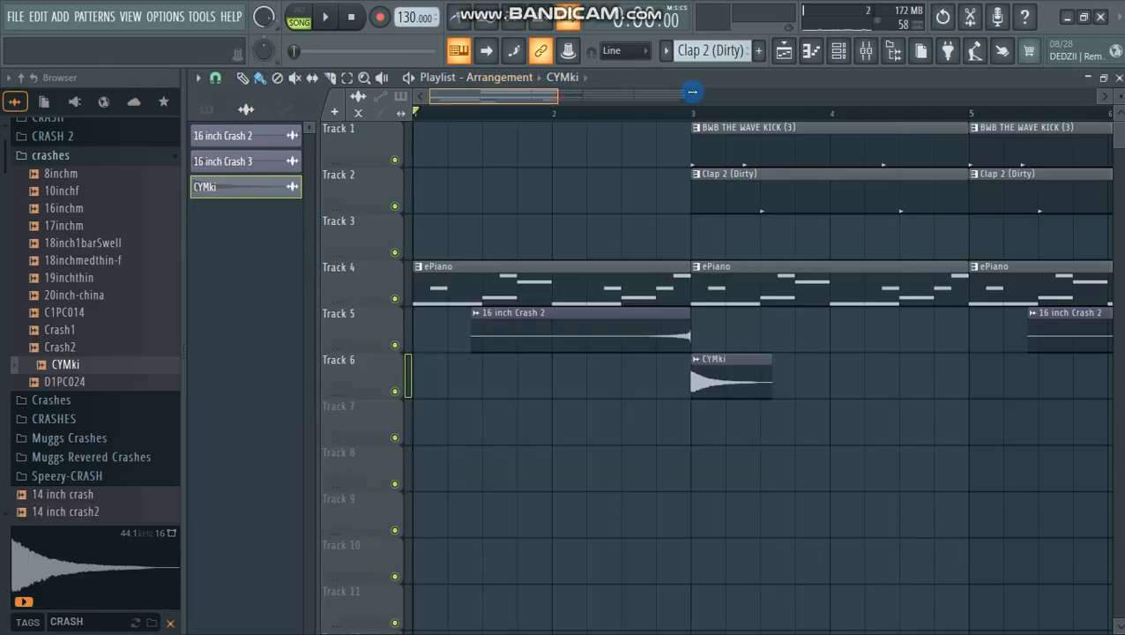
Play the arrangement from the start to hear the crash transitions at bars 3 and 7, and stop playback.
{"action": "left_click_drag", "start_coordinate": [618, 94], "coordinate": [764, 95]}
{"action": "key", "text": "space"}
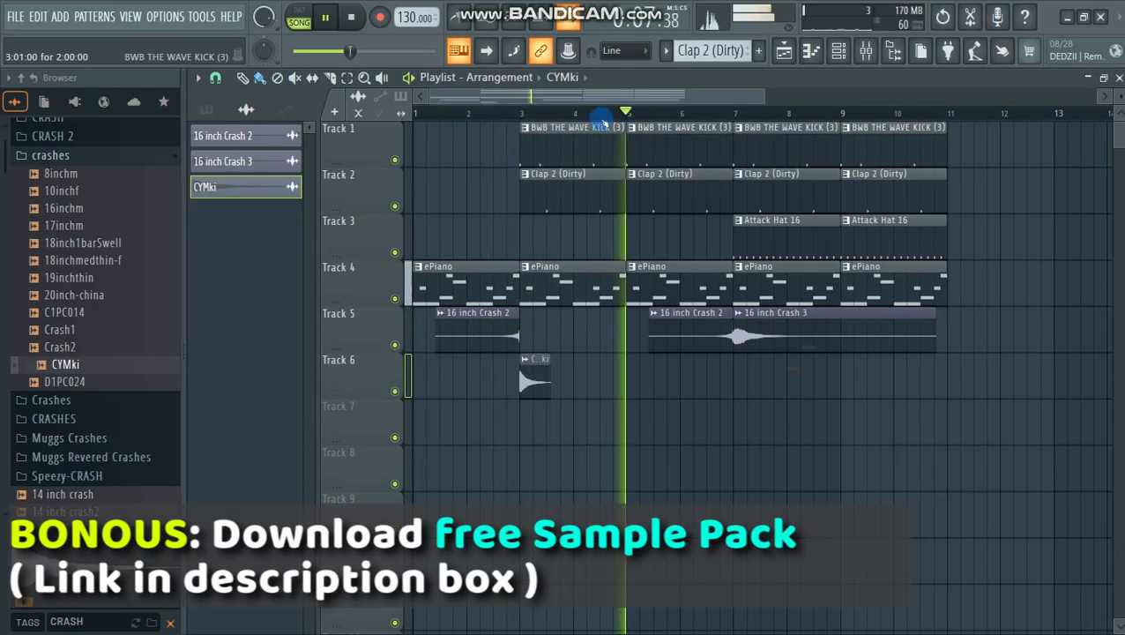
{"action": "left_click_drag", "start_coordinate": [617, 97], "coordinate": [677, 97]}
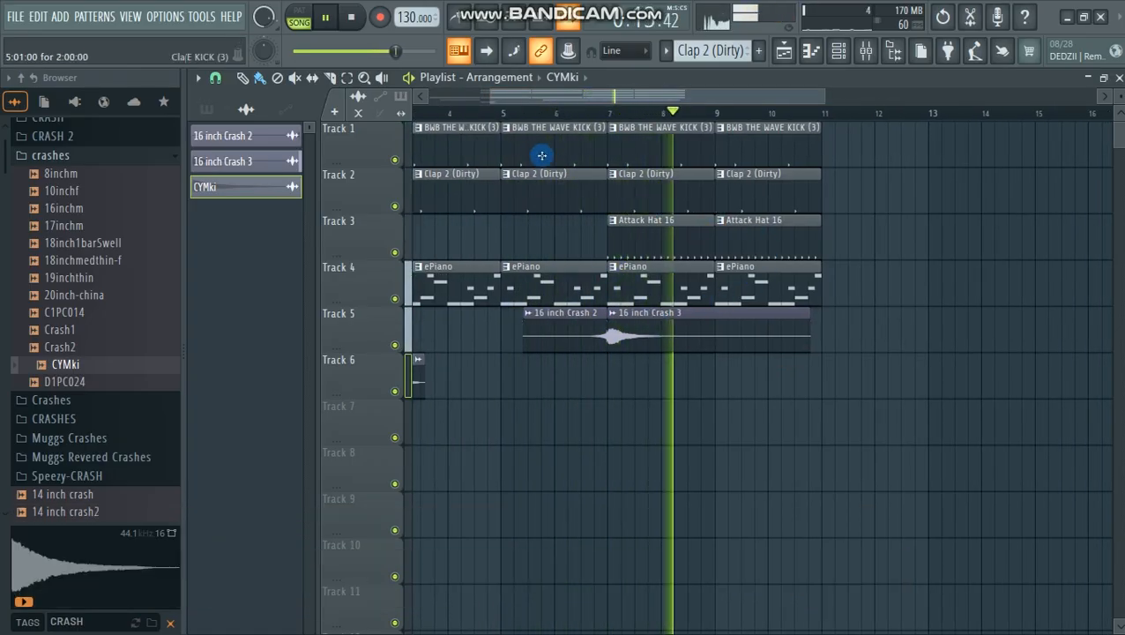
{"action": "left_click_drag", "start_coordinate": [485, 101], "coordinate": [416, 99]}
{"action": "key", "text": "space"}
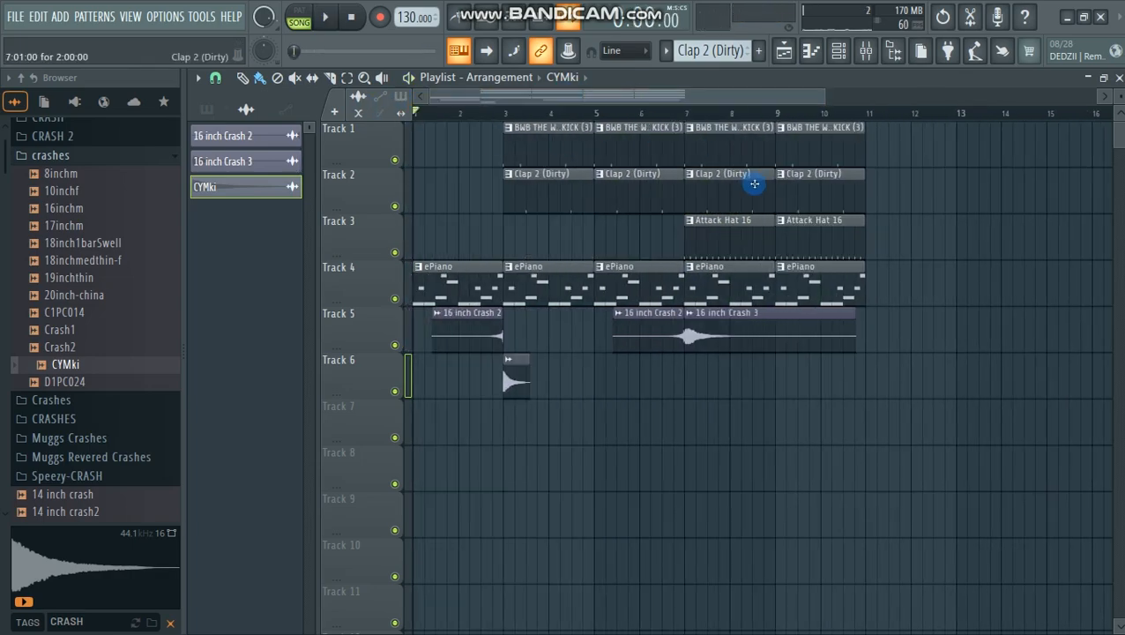
Hide the Browser, and in the Channel rack display all channels and select every one from the kick through CYMki.
{"action": "left_click_drag", "start_coordinate": [825, 98], "coordinate": [961, 98]}
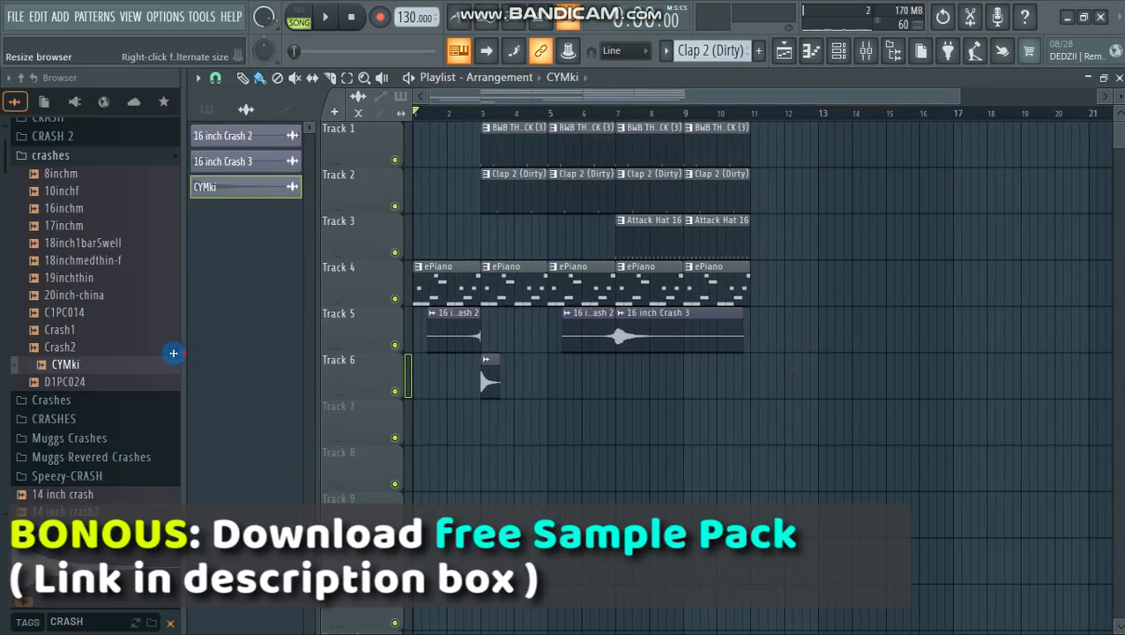
{"action": "left_click", "coordinate": [184, 352]}
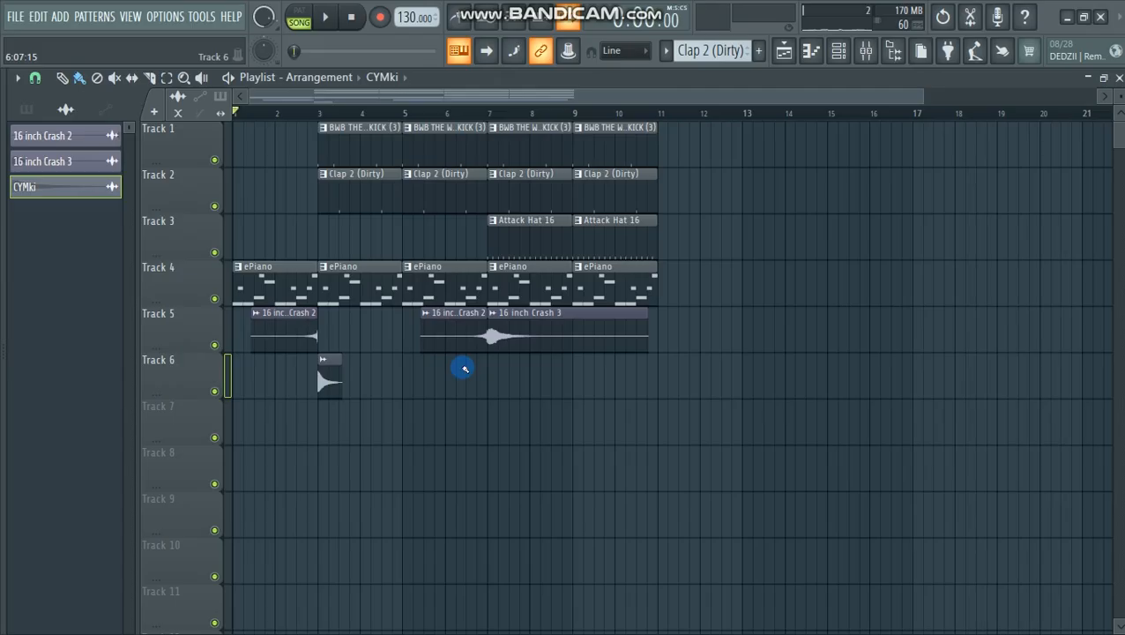
{"action": "left_click", "coordinate": [839, 50]}
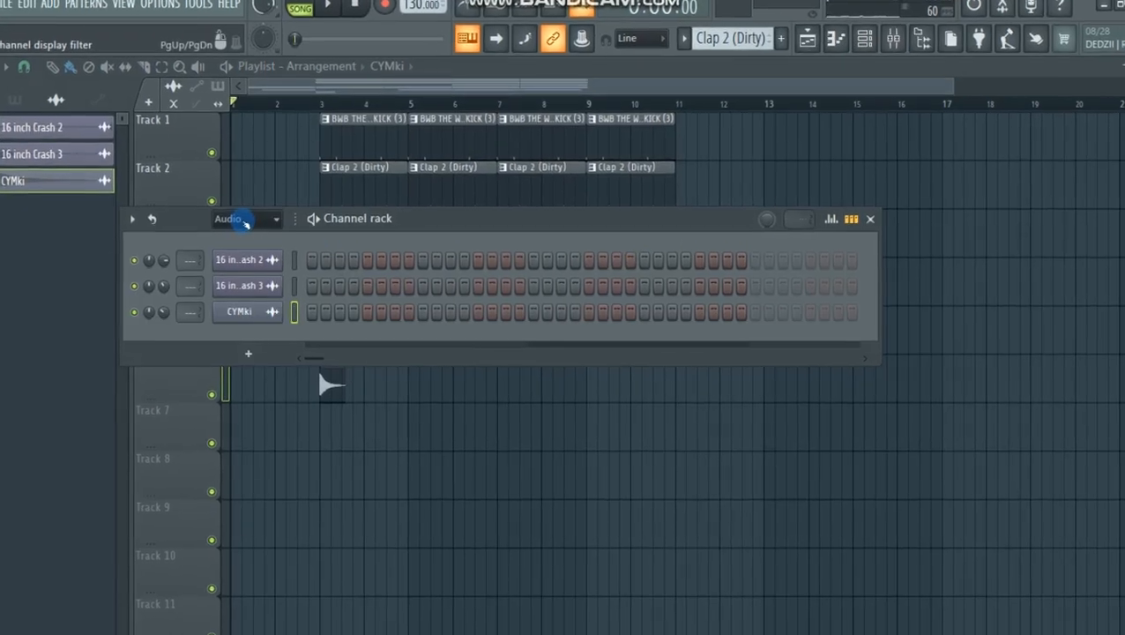
{"action": "left_click", "coordinate": [245, 219]}
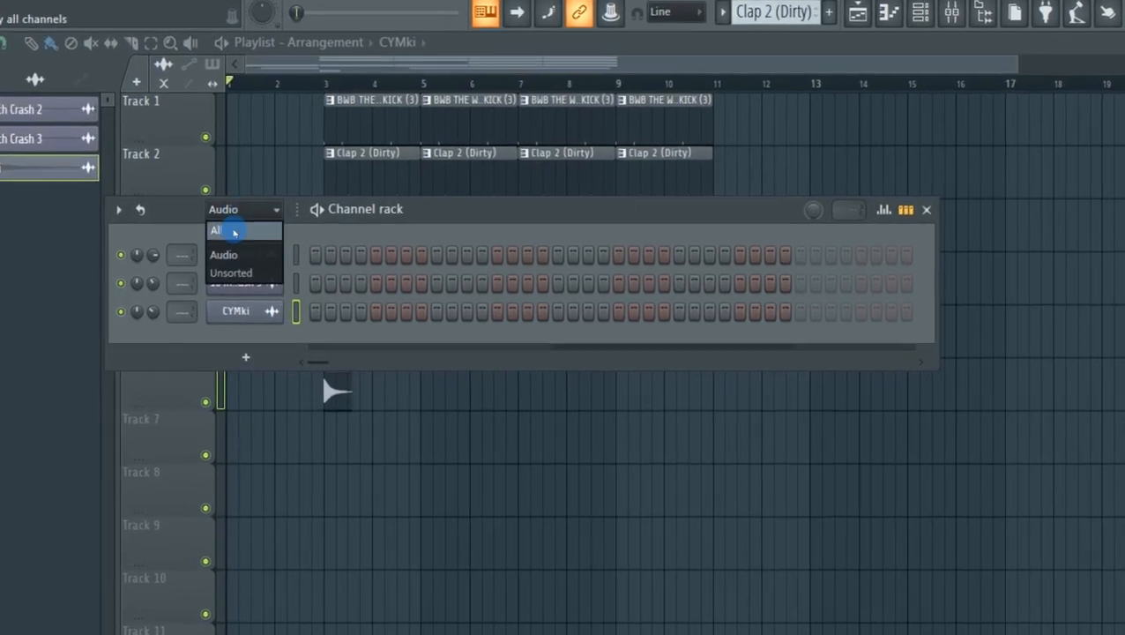
{"action": "left_click", "coordinate": [227, 229]}
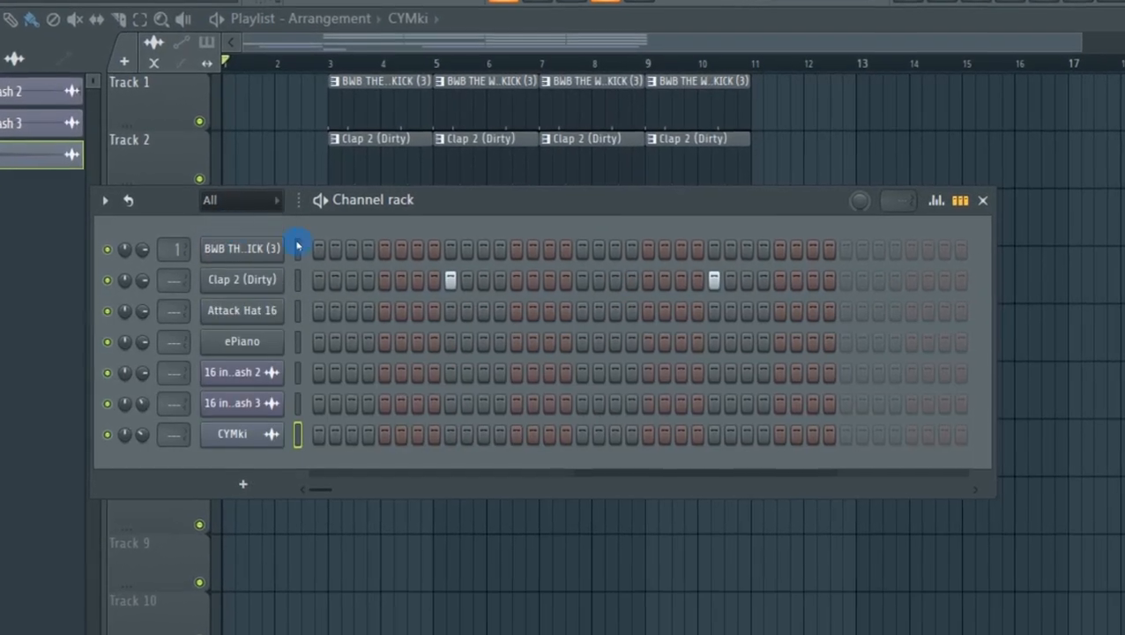
{"action": "left_click_drag", "start_coordinate": [301, 244], "coordinate": [300, 455]}
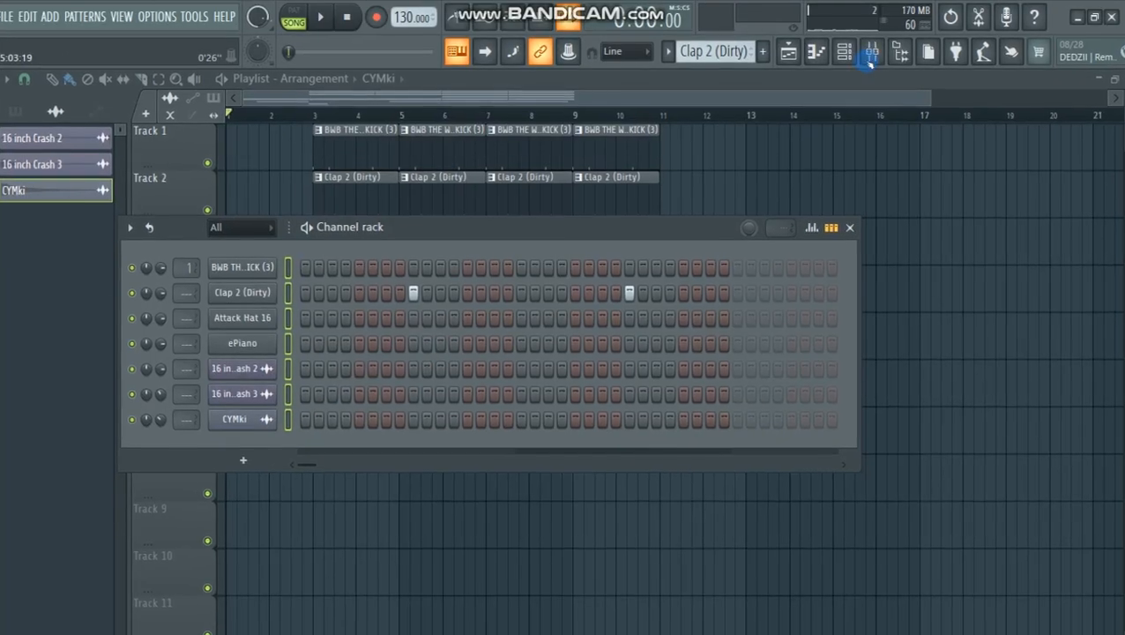